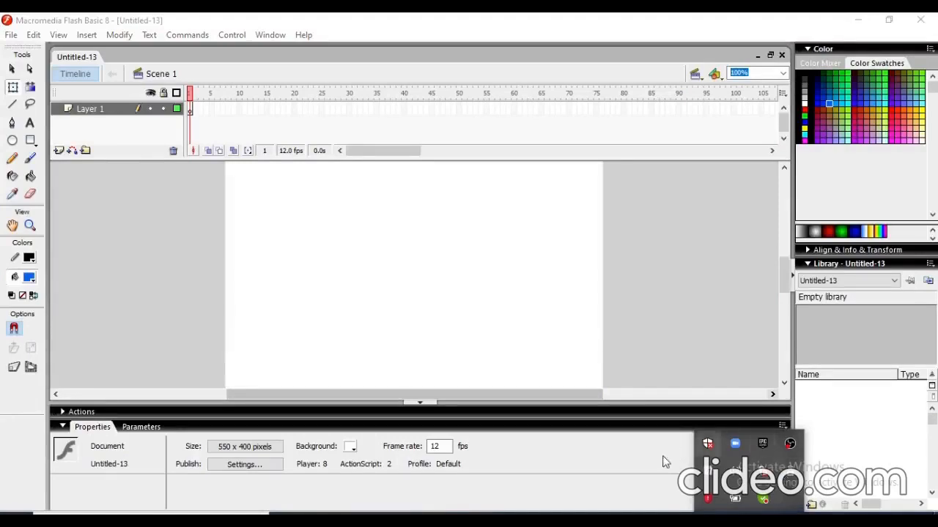
# Start importing a picture to the stage and browse the Pictures folder to the wheel images
pyautogui.click(543, 343)
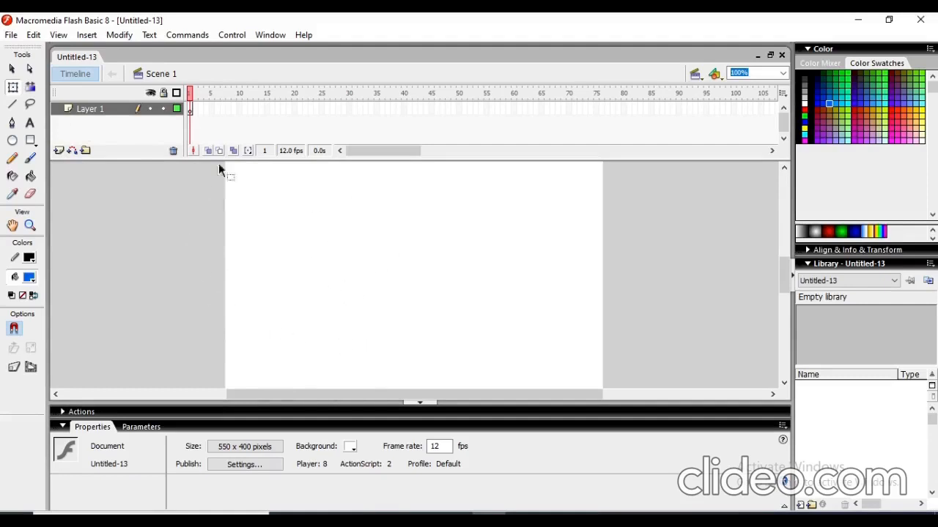
pyautogui.click(12, 35)
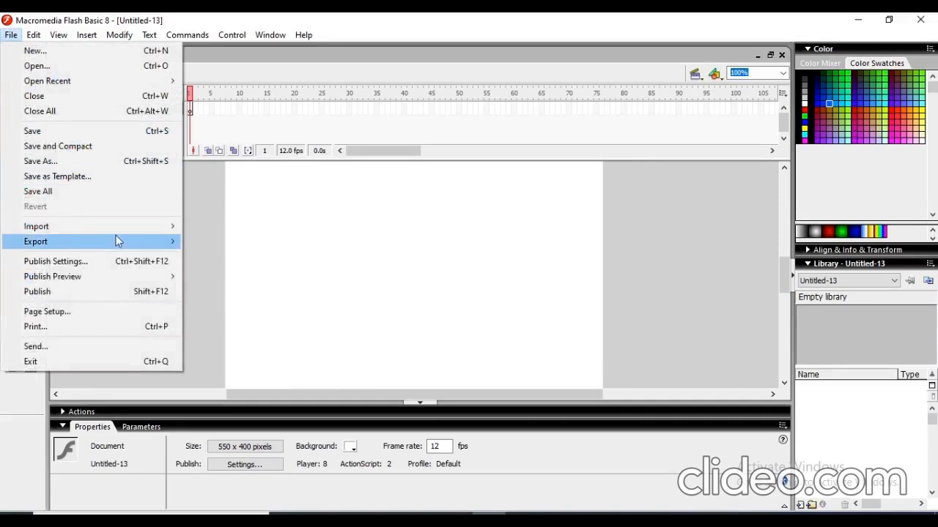
pyautogui.moveTo(131, 228)
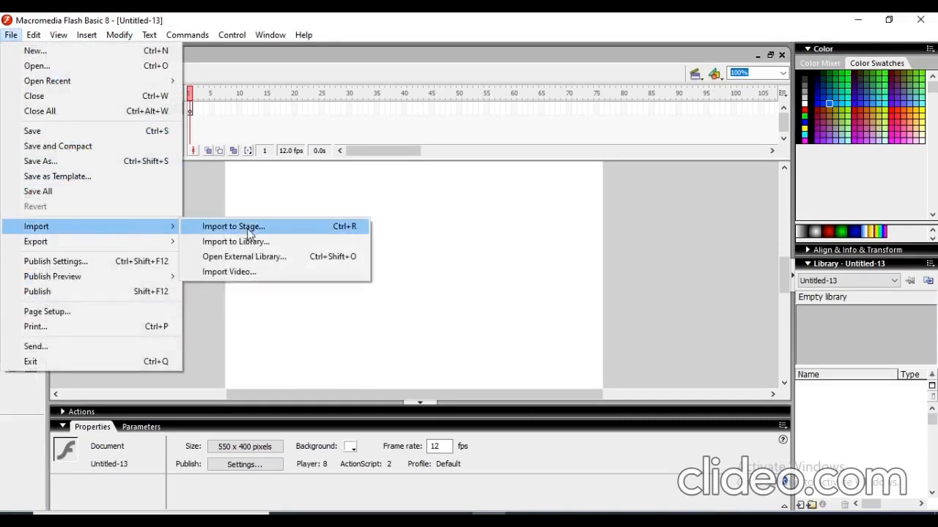
pyautogui.click(247, 228)
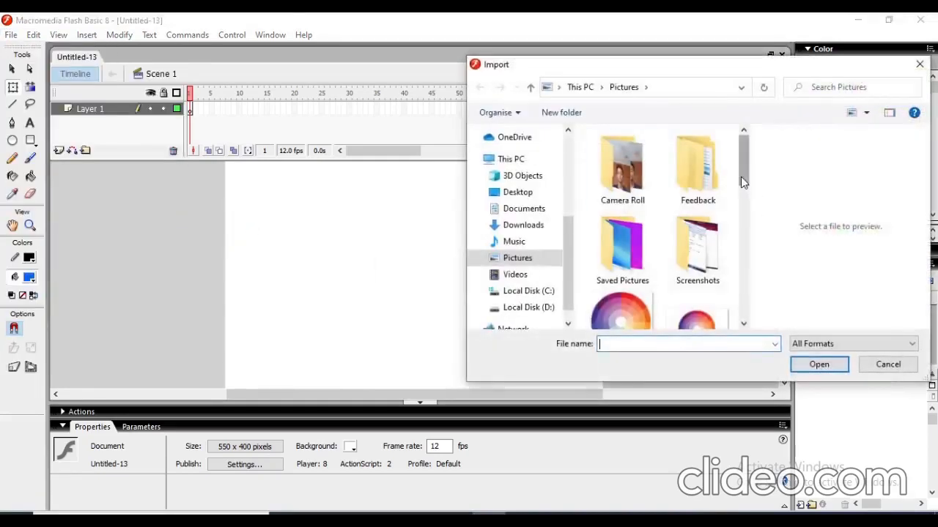
pyautogui.moveTo(740, 176); pyautogui.dragTo(741, 327)
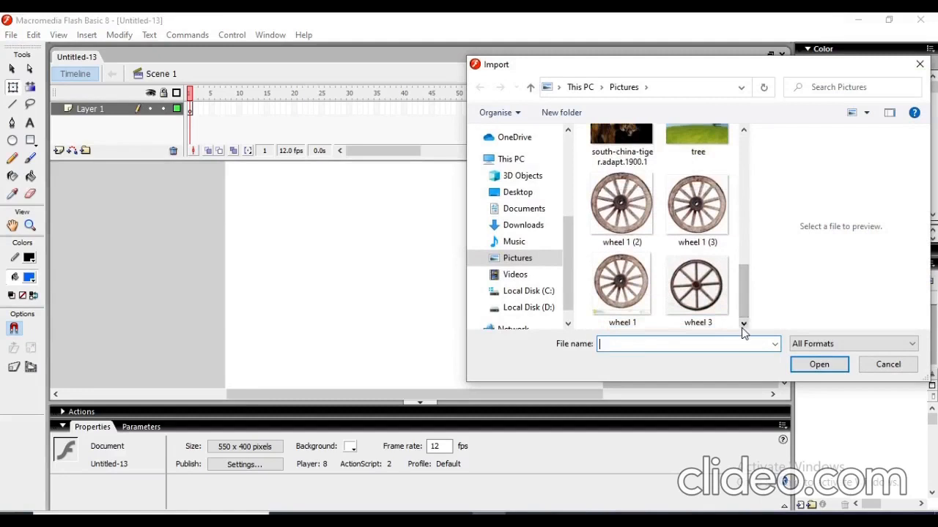
# Open the wheel 1 picture from the import dialog in the Photos app
pyautogui.click(625, 284)
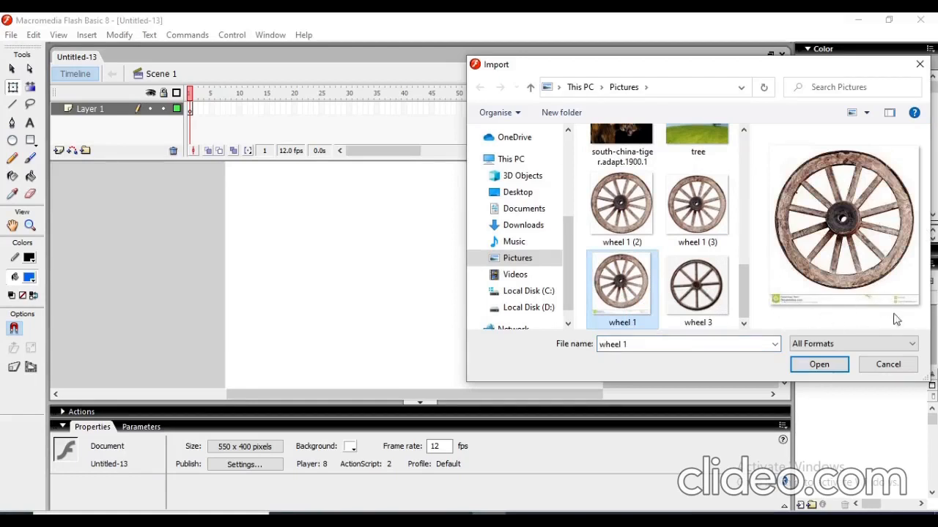
pyautogui.rightClick(872, 235)
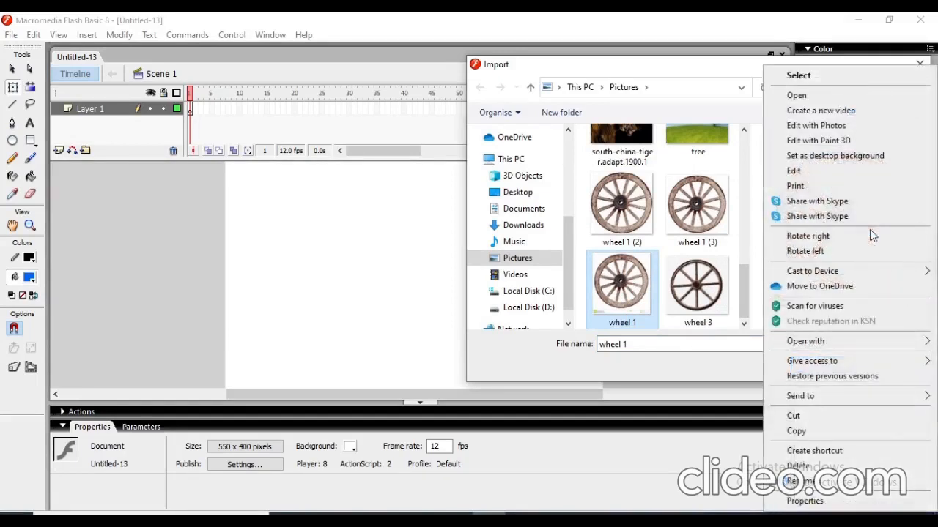
pyautogui.moveTo(840, 337)
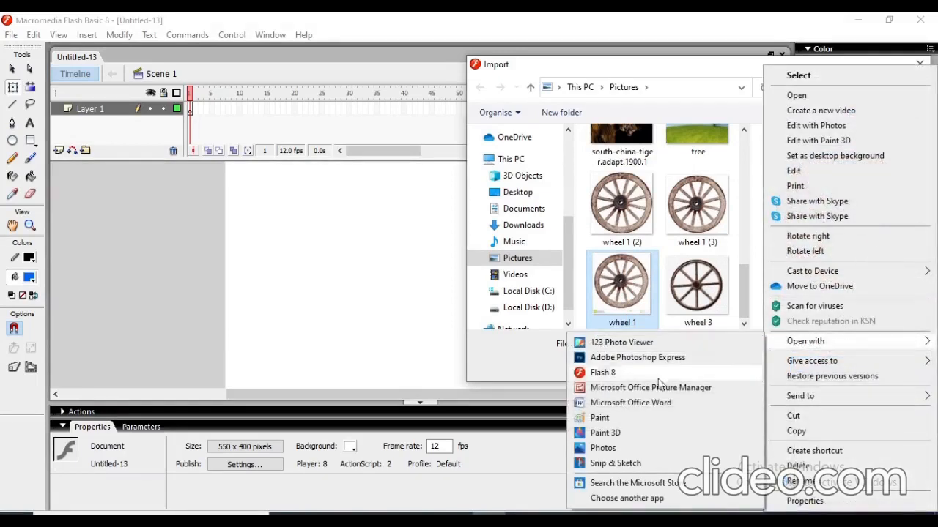
pyautogui.click(603, 448)
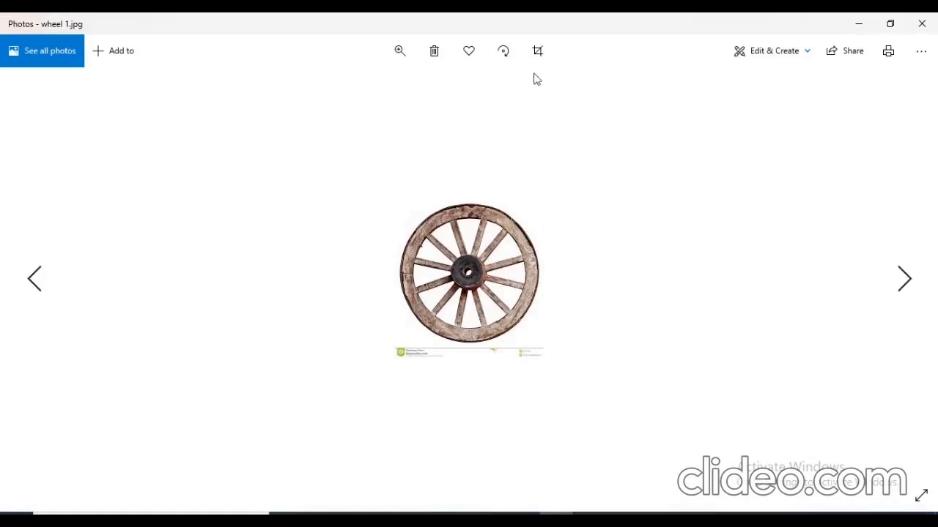
# Try cropping the picture tightly around the wheel to cut off the footer strip, and close Photos without saving
pyautogui.click(545, 54)
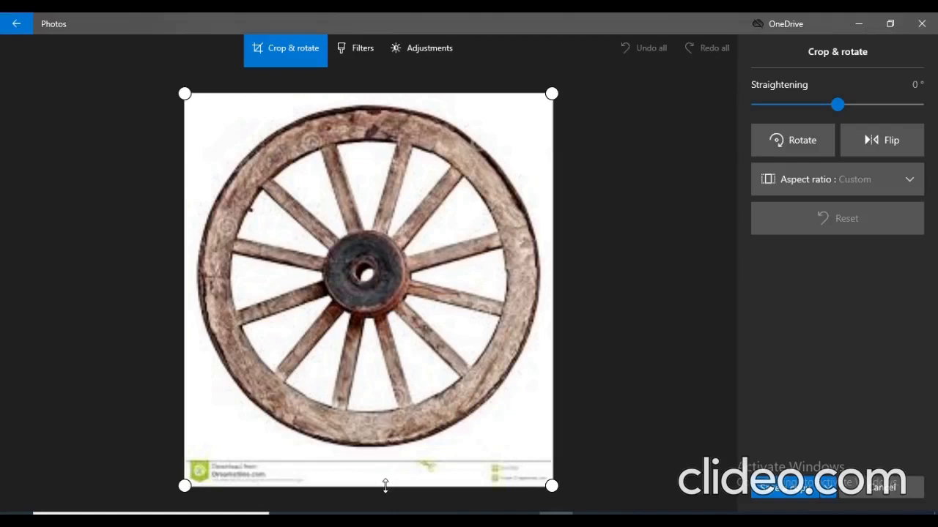
pyautogui.moveTo(386, 485); pyautogui.dragTo(370, 455)
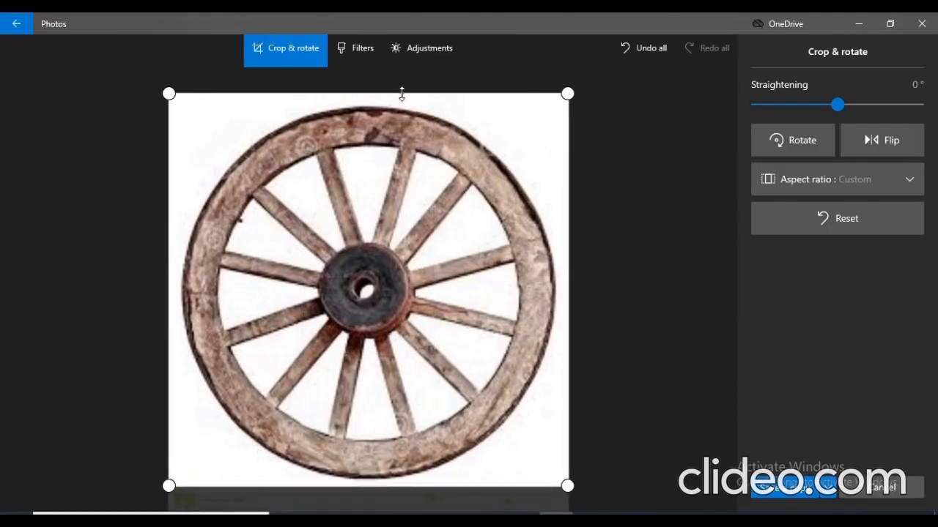
pyautogui.moveTo(401, 93); pyautogui.dragTo(402, 99)
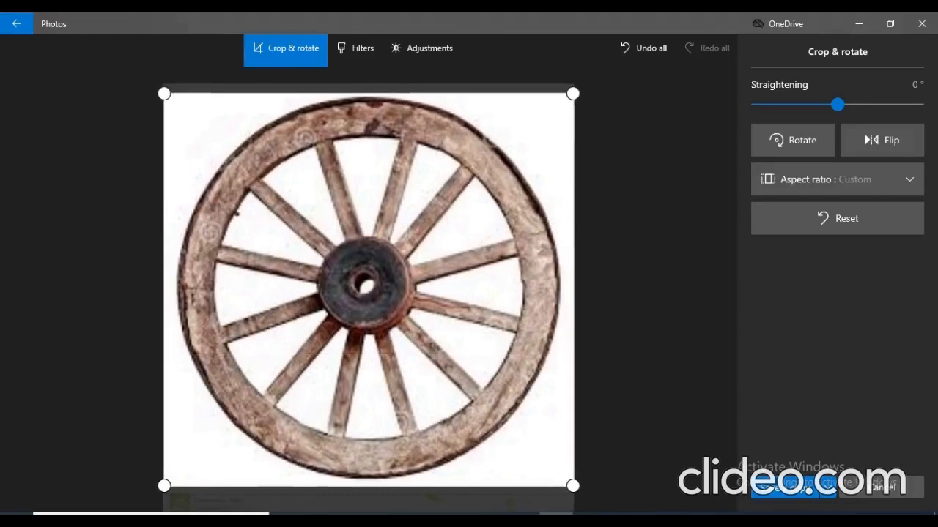
pyautogui.moveTo(392, 490); pyautogui.dragTo(391, 483)
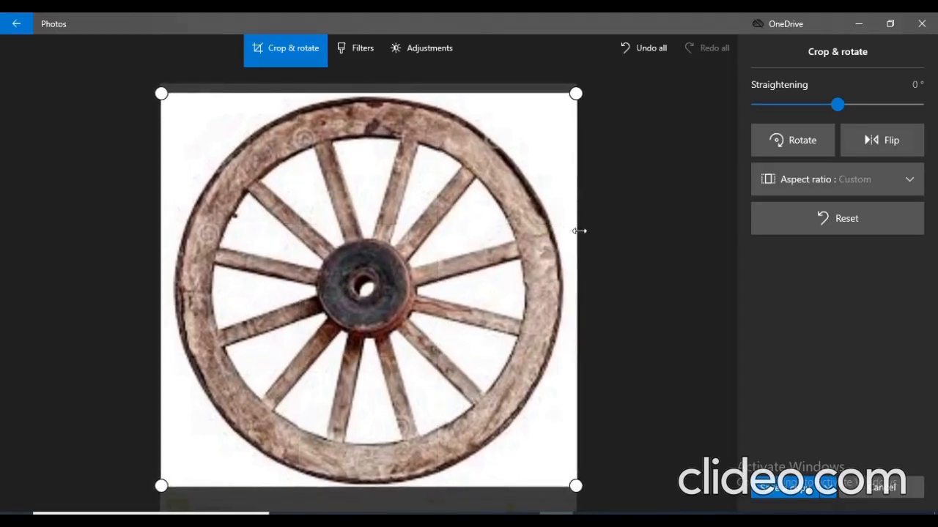
pyautogui.moveTo(579, 231); pyautogui.dragTo(564, 239)
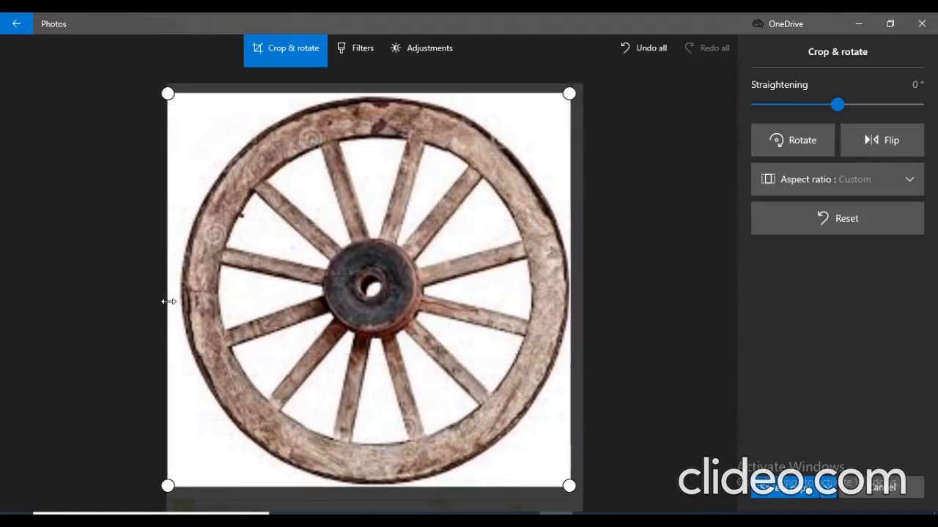
pyautogui.moveTo(169, 301); pyautogui.dragTo(180, 299)
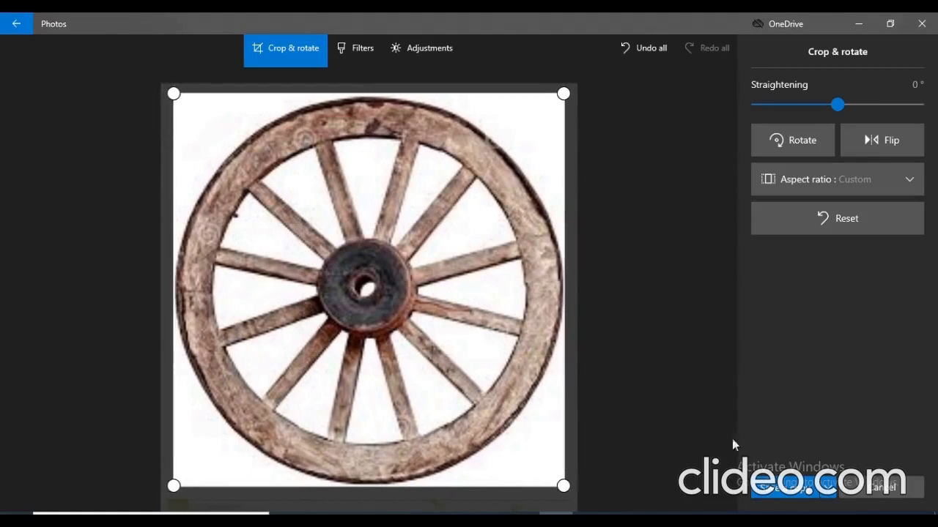
pyautogui.click(921, 25)
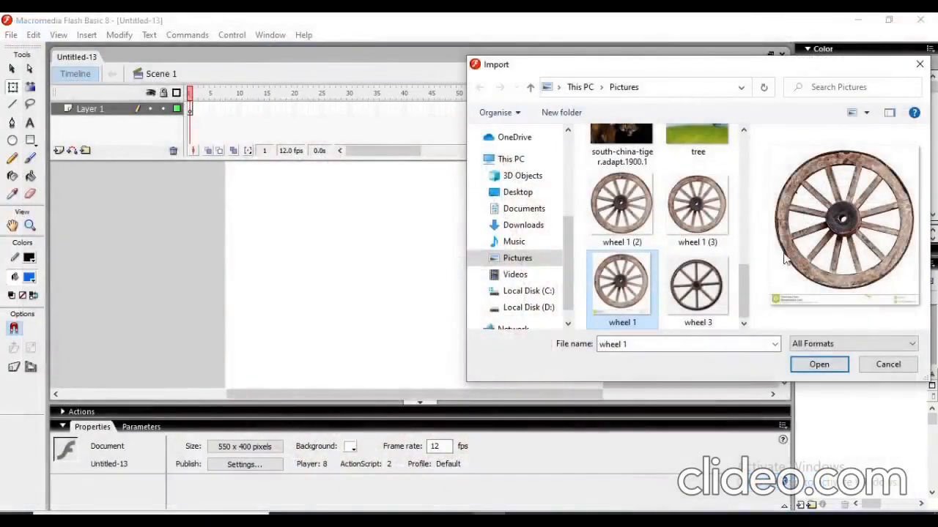
# Import the picture wheel 1 (2) onto the stage
pyautogui.click(613, 208)
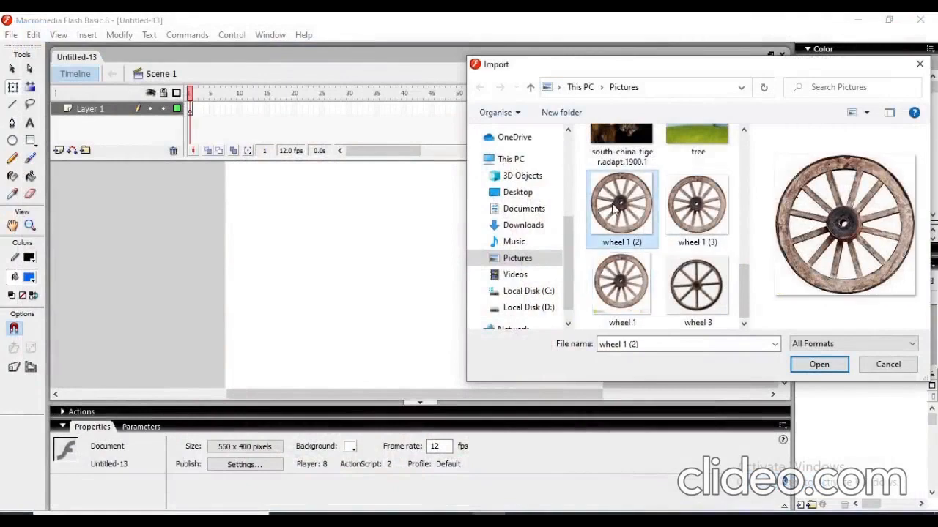
pyautogui.click(824, 365)
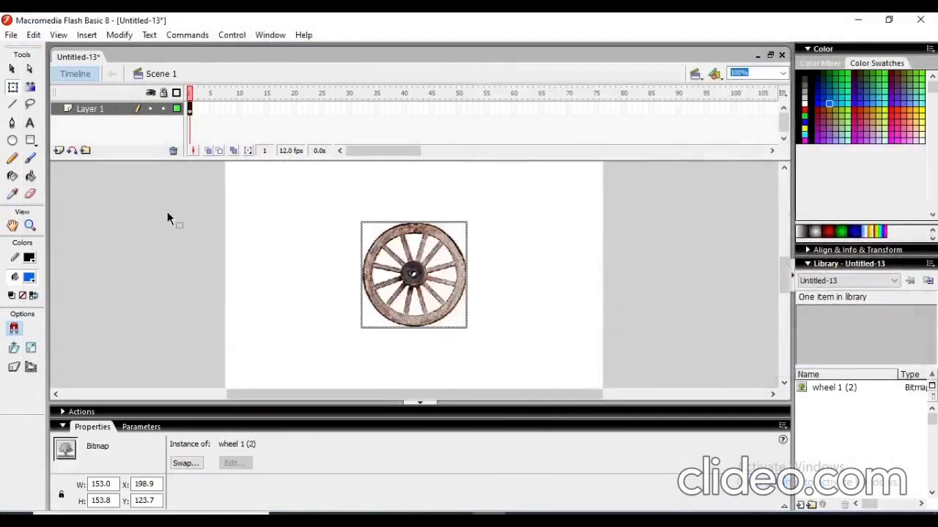
# Insert a frame after frame 1 of Layer 1 and move the wheel to the stage's left side, about X 6, Y 109
pyautogui.rightClick(190, 111)
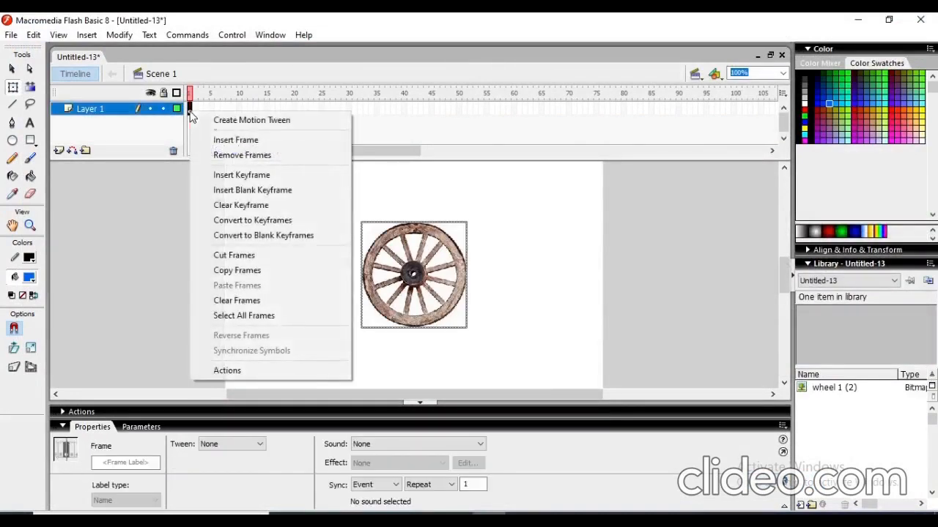
pyautogui.click(240, 140)
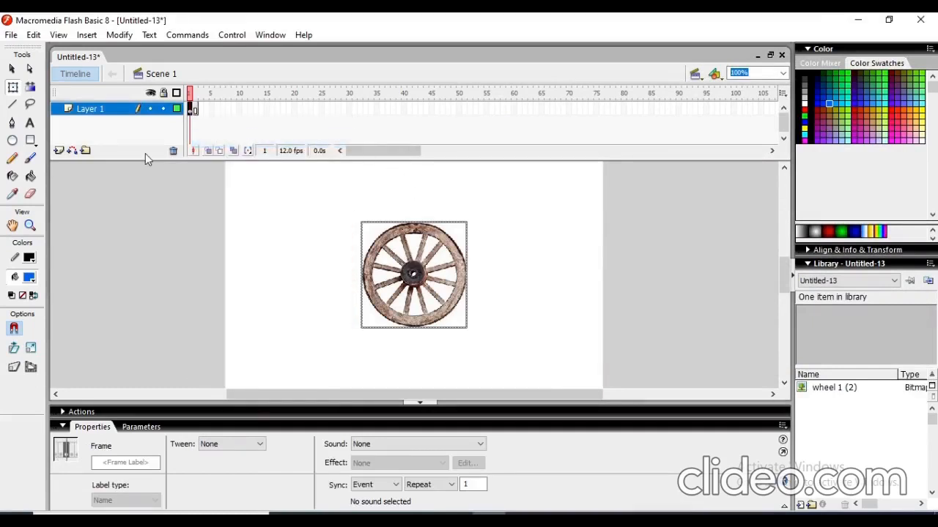
pyautogui.click(13, 88)
pyautogui.moveTo(419, 234); pyautogui.dragTo(286, 234)
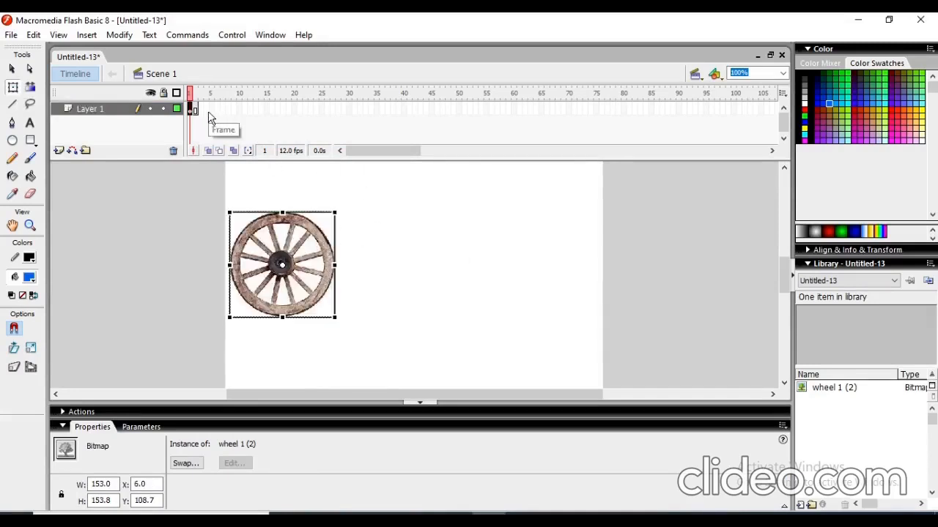
# Insert a keyframe at frame 4, rotate the wheel about 45° clockwise and shift it right to about X 12, Y 81
pyautogui.rightClick(208, 111)
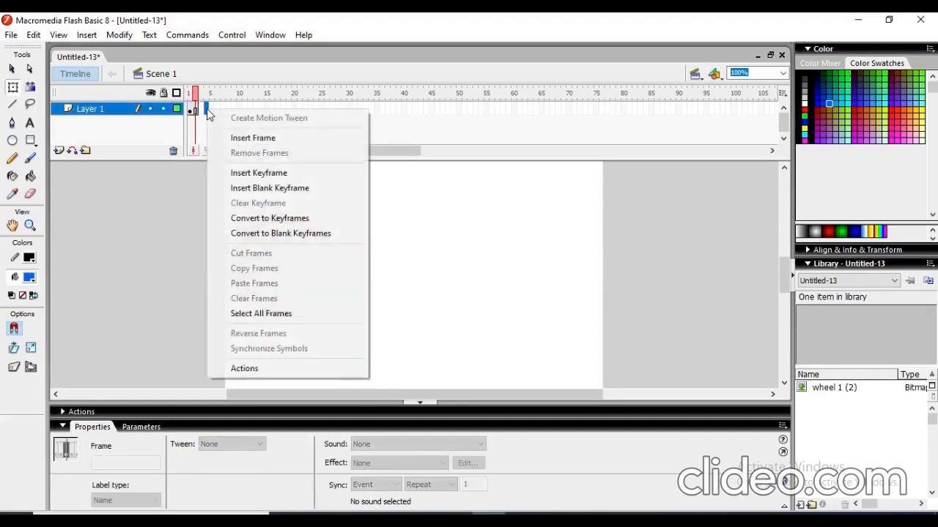
pyautogui.click(271, 173)
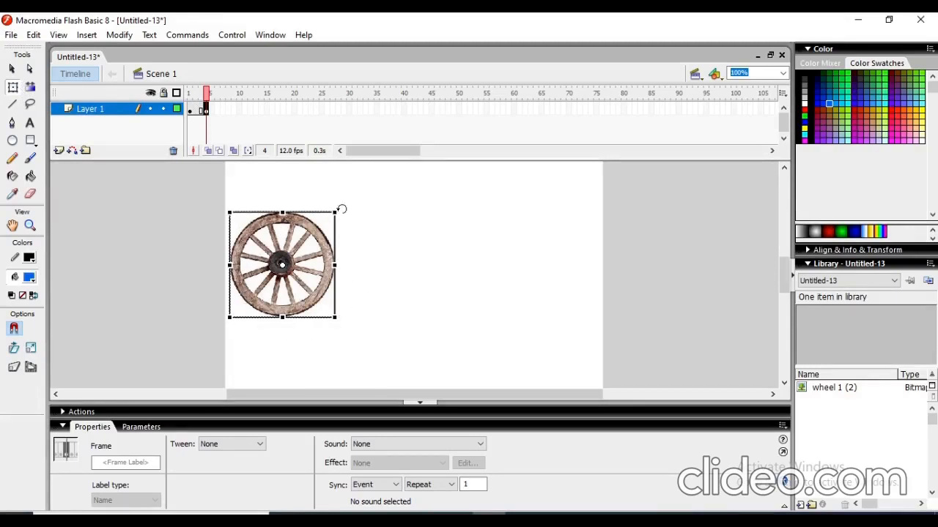
pyautogui.moveTo(339, 205); pyautogui.dragTo(329, 264)
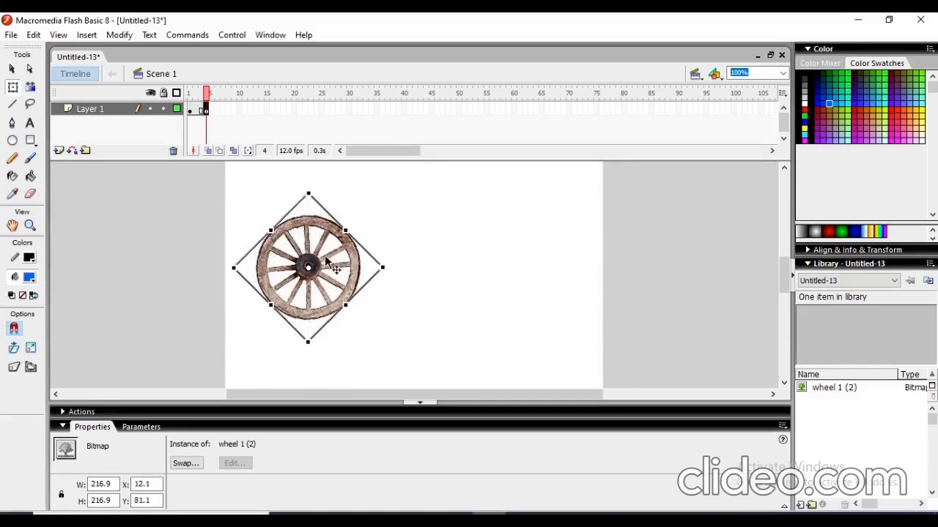
# Insert a keyframe at frame 7, rotate the wheel further clockwise and shift it right to about X 63, Y 98
pyautogui.click(226, 114)
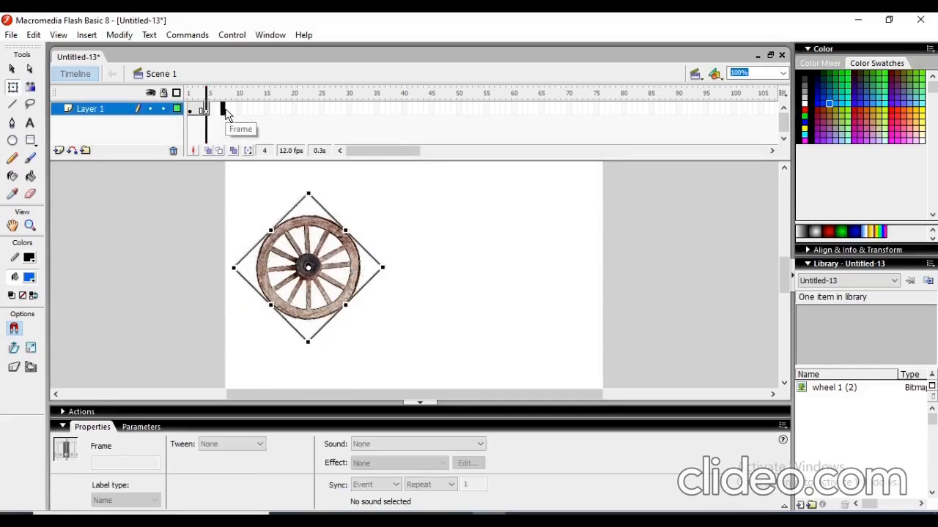
pyautogui.rightClick(226, 113)
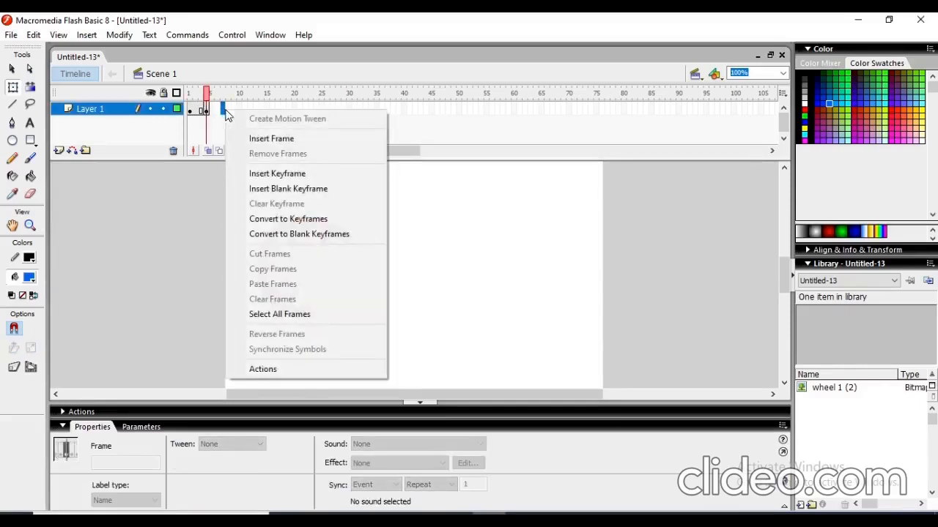
pyautogui.click(272, 172)
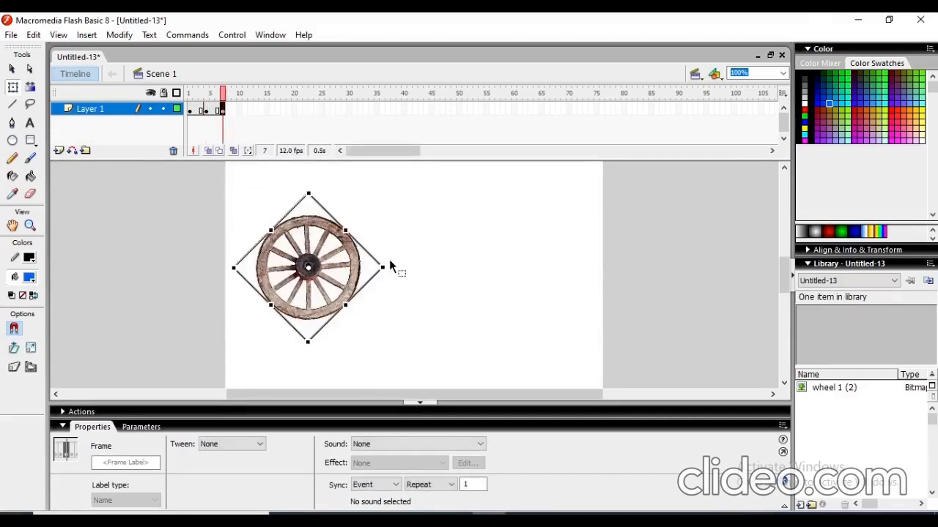
pyautogui.moveTo(388, 261); pyautogui.dragTo(386, 303)
pyautogui.moveTo(335, 267); pyautogui.dragTo(357, 268)
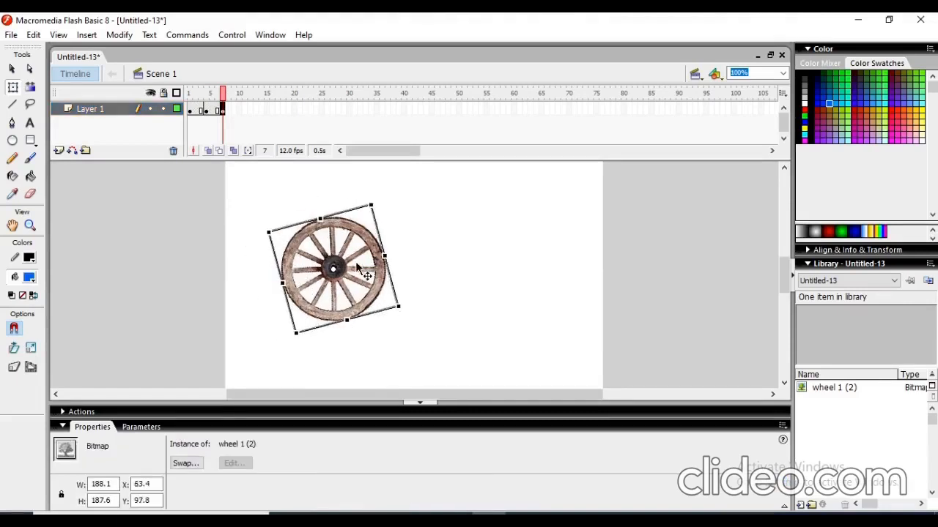
# Insert a keyframe at frame 10, rotate the wheel further clockwise and shift it right to about X 107, Y 102
pyautogui.click(242, 111)
pyautogui.rightClick(242, 111)
pyautogui.click(299, 173)
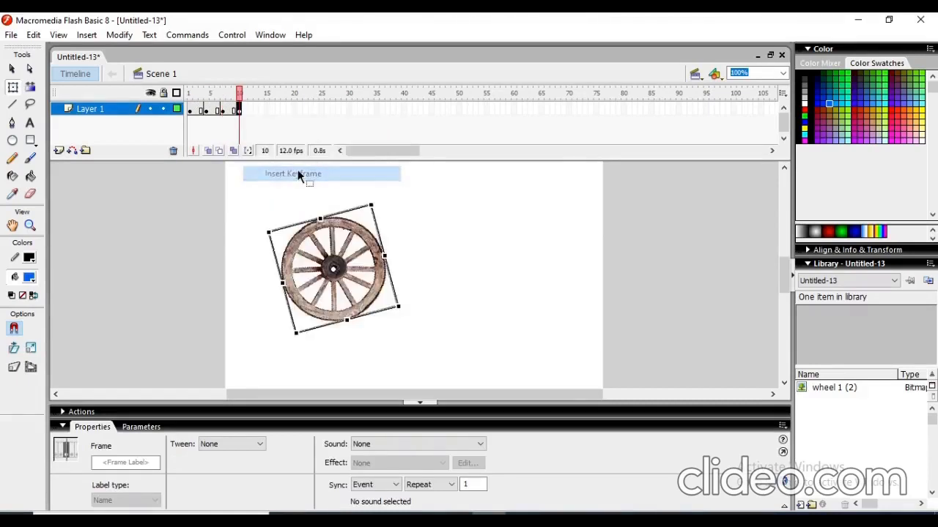
pyautogui.click(380, 208)
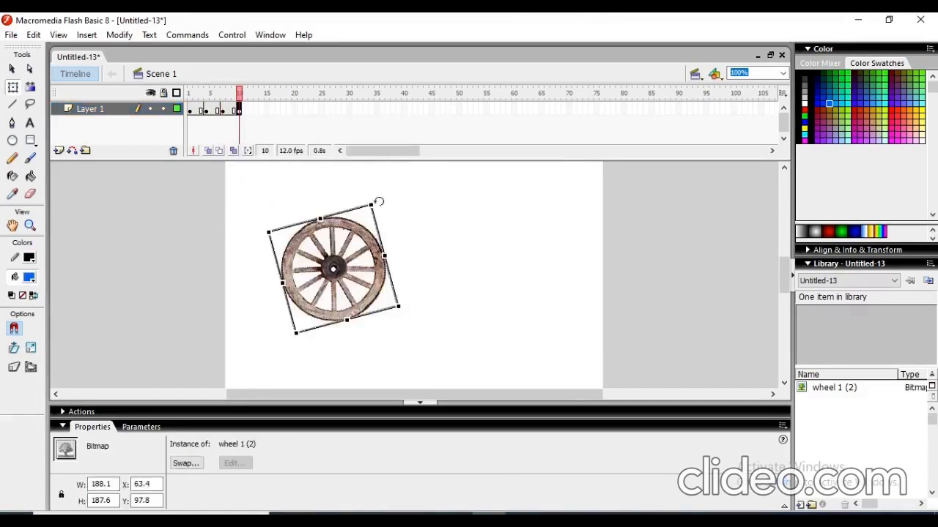
pyautogui.moveTo(375, 199); pyautogui.dragTo(407, 233)
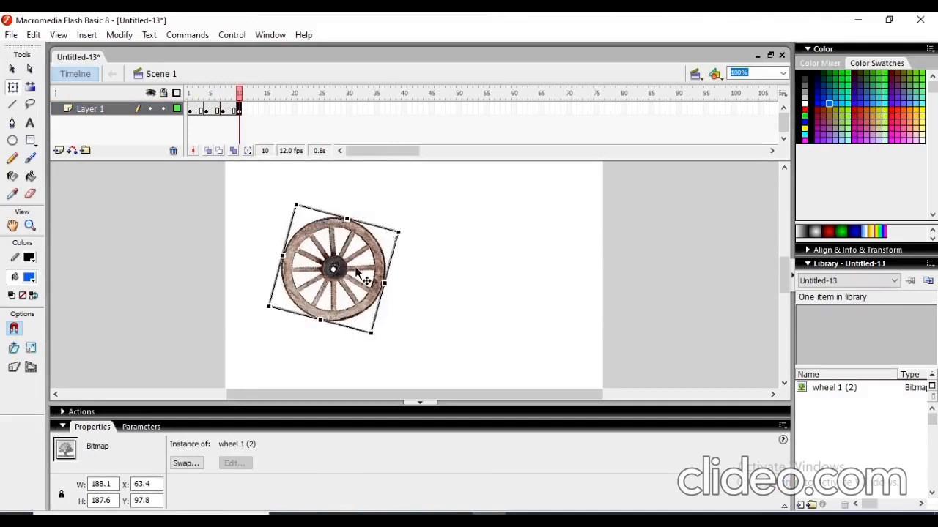
pyautogui.moveTo(366, 271); pyautogui.dragTo(398, 274)
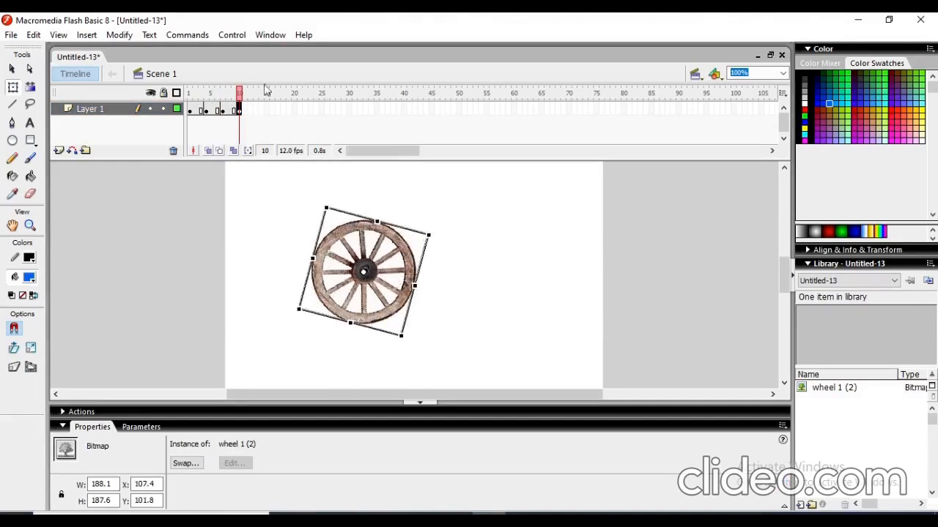
# Insert a keyframe at frame 14, rotate the wheel further clockwise and shift it right to about X 145, Y 89
pyautogui.rightClick(261, 110)
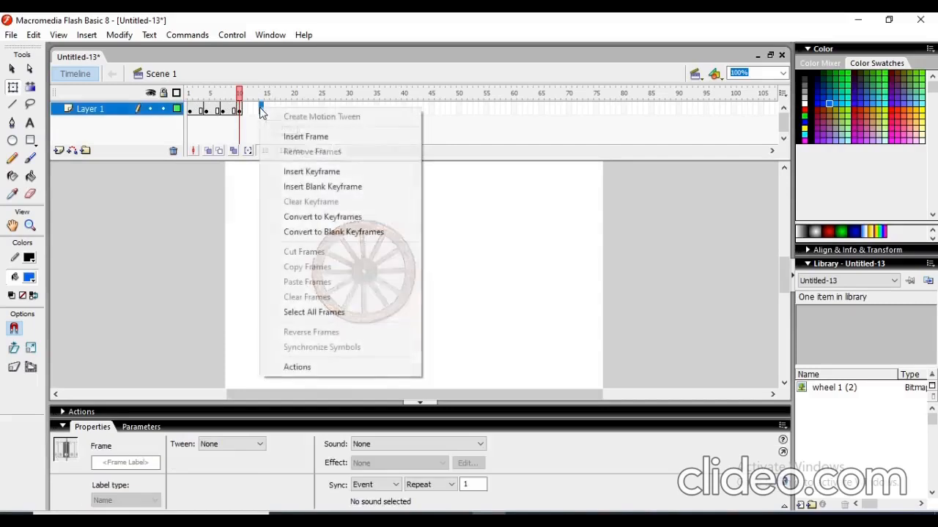
pyautogui.click(315, 173)
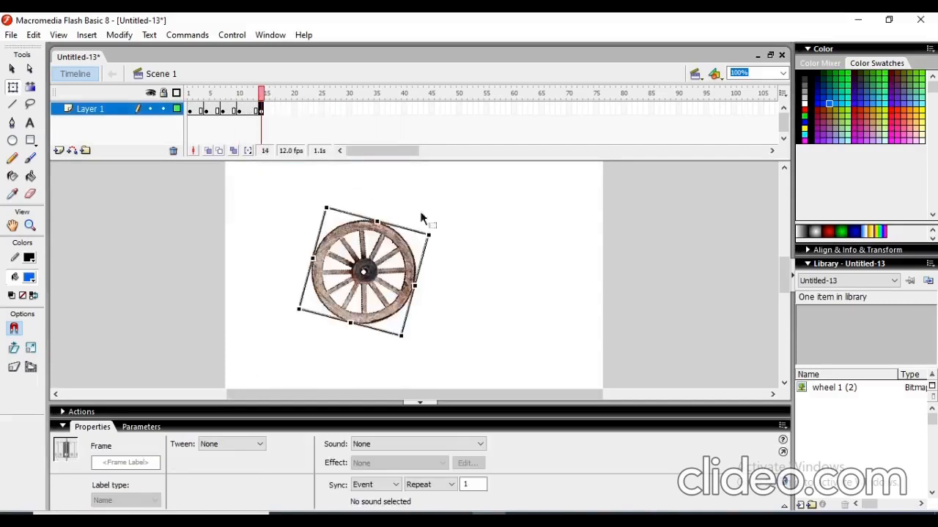
pyautogui.moveTo(435, 233); pyautogui.dragTo(437, 279)
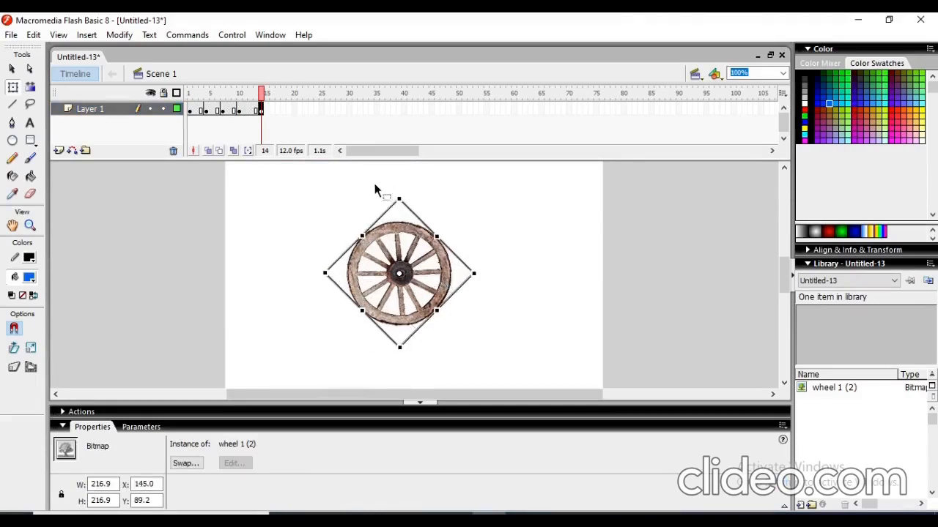
# Insert a keyframe at frame 17, rotate the wheel about 45° clockwise and shift it right to about X 227, Y 125
pyautogui.rightClick(279, 110)
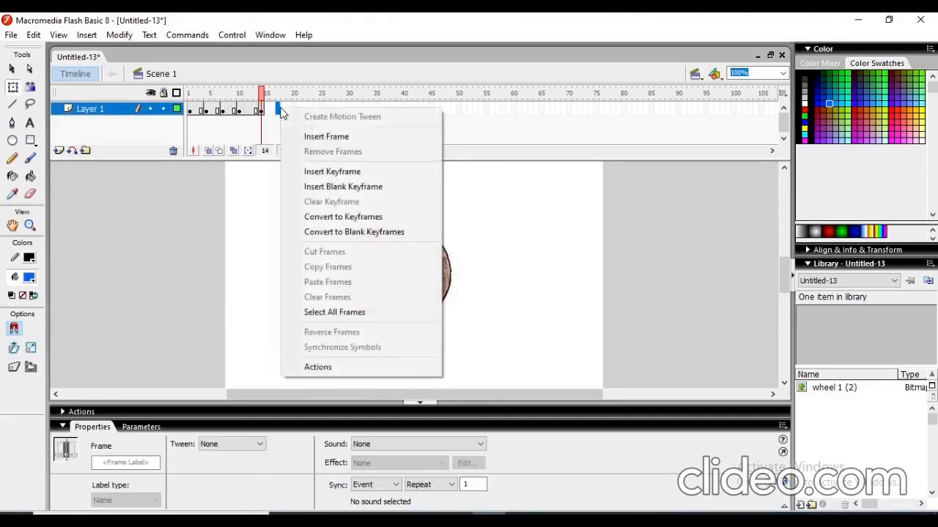
pyautogui.click(332, 171)
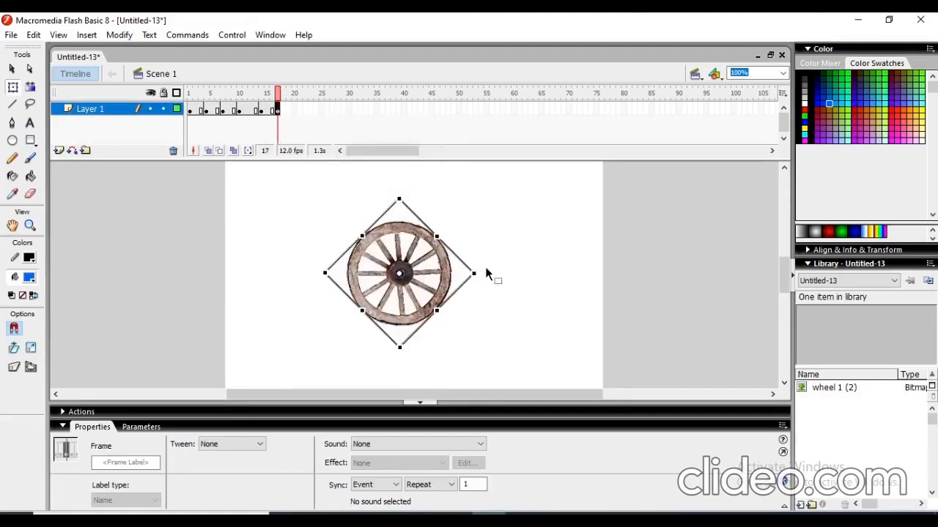
pyautogui.moveTo(481, 267); pyautogui.dragTo(468, 336)
pyautogui.moveTo(443, 296); pyautogui.dragTo(478, 300)
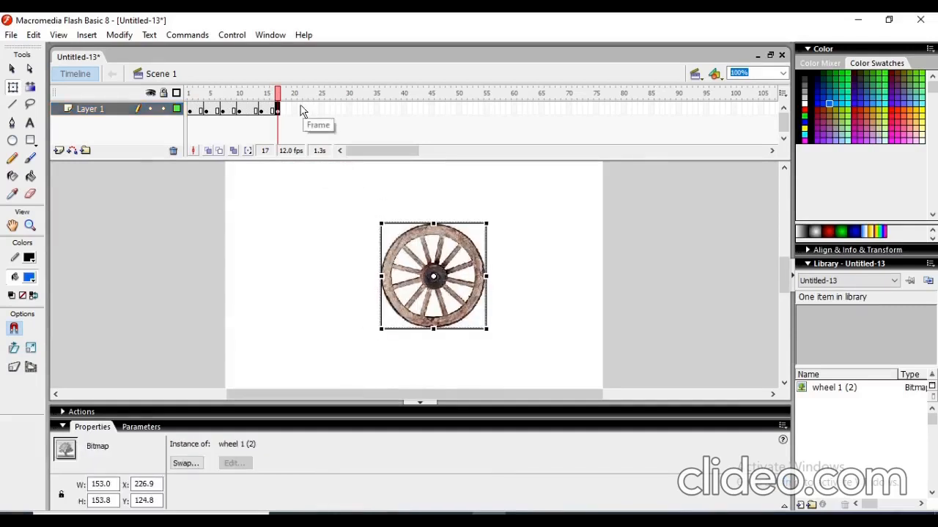
# Insert a keyframe at frame 21, rotate the wheel about 45° clockwise and shift it right to about X 251, Y 95
pyautogui.rightClick(299, 110)
pyautogui.click(356, 170)
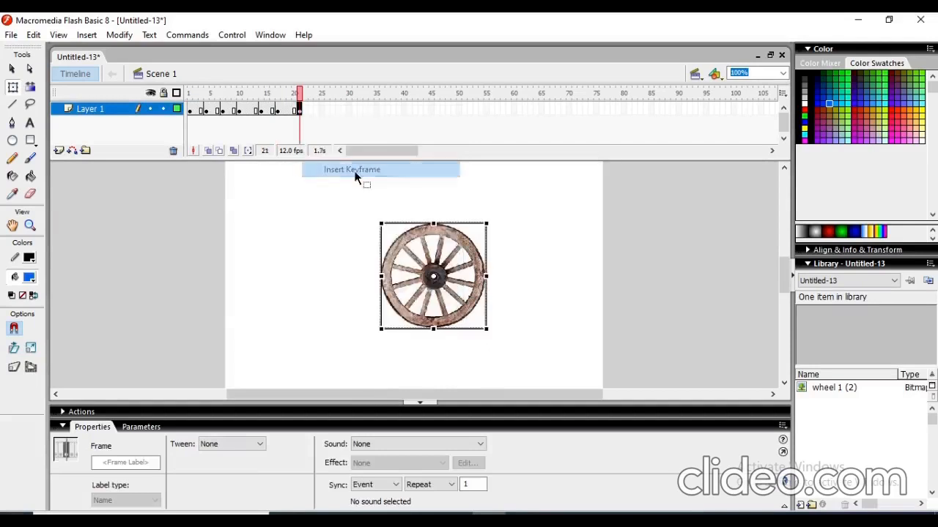
pyautogui.moveTo(496, 241); pyautogui.dragTo(507, 286)
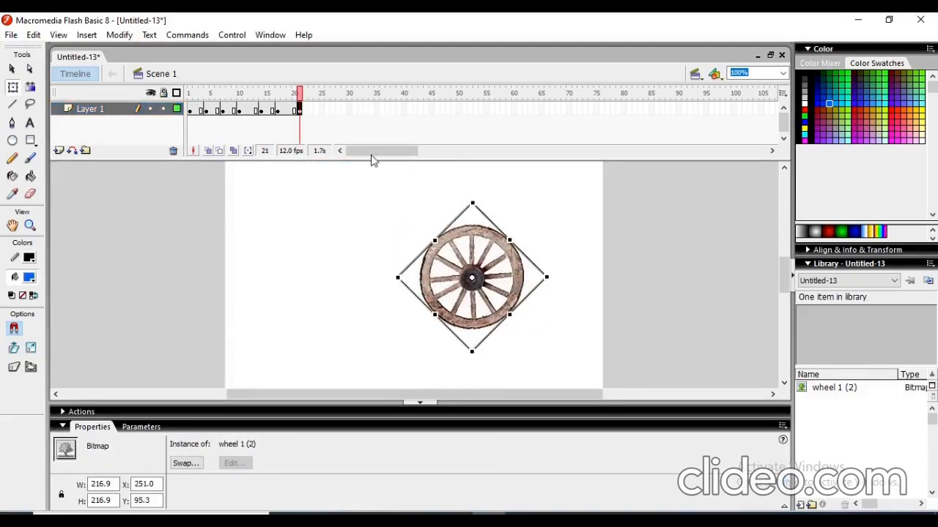
# Insert a keyframe at frame 25, rotate the wheel further clockwise with Free Transform and shift it right to about X 320, Y 114
pyautogui.rightClick(323, 110)
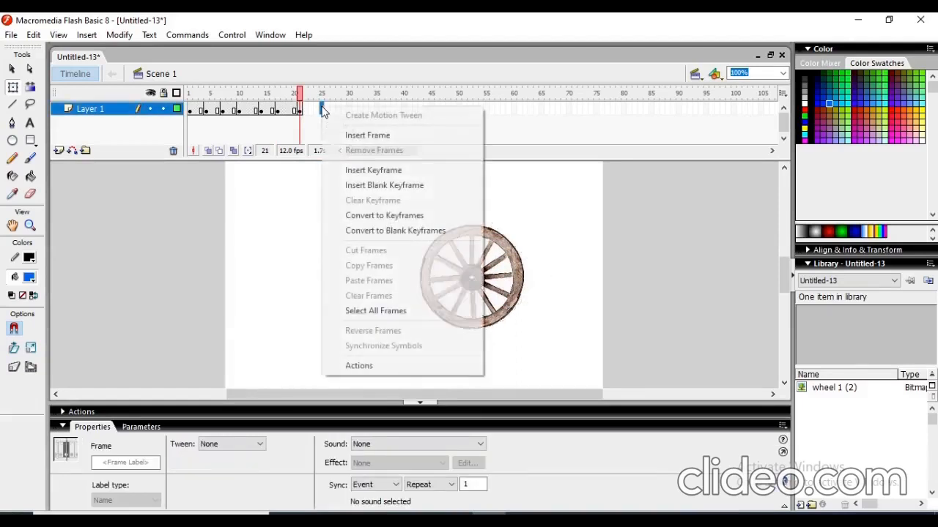
pyautogui.click(370, 170)
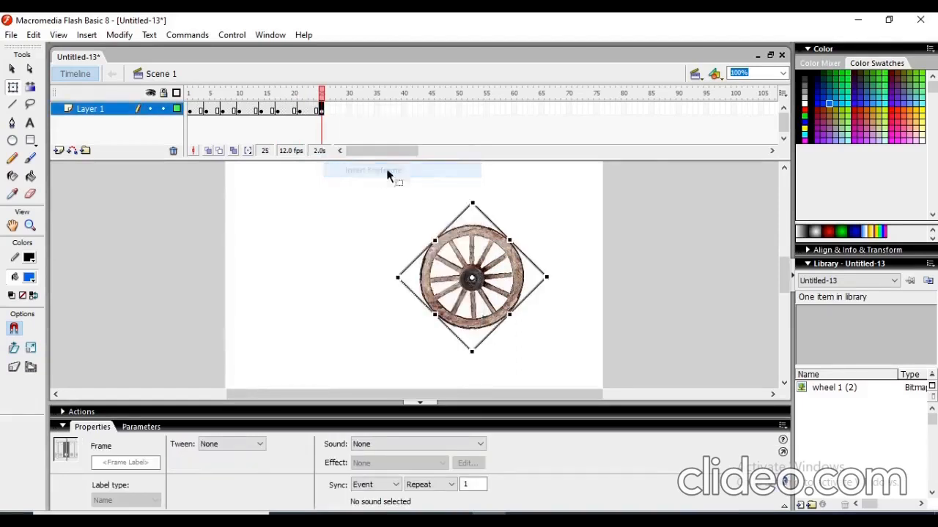
pyautogui.click(552, 271)
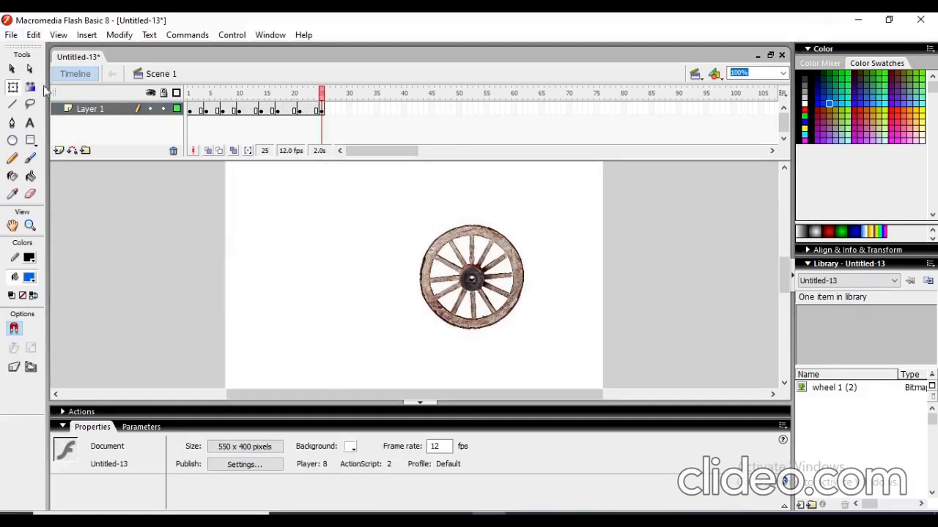
pyautogui.click(15, 87)
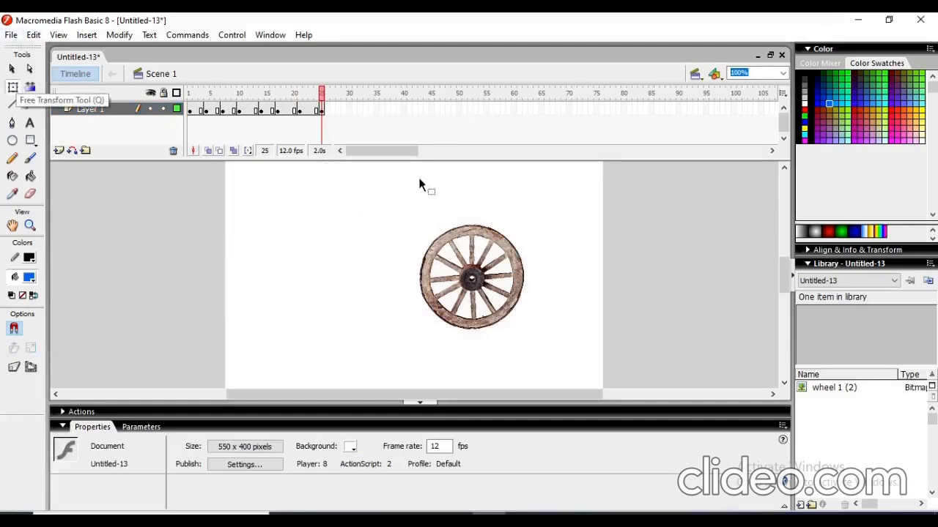
pyautogui.click(486, 257)
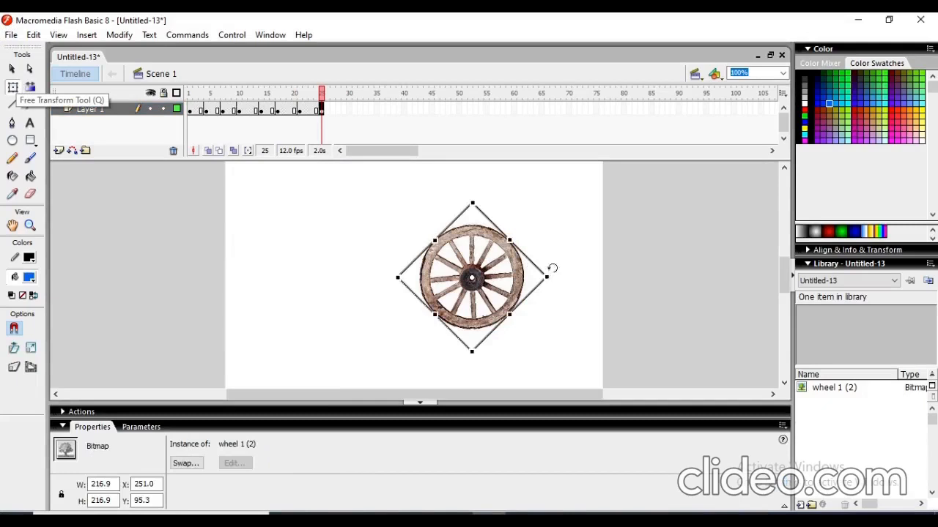
pyautogui.moveTo(552, 274); pyautogui.dragTo(555, 329)
pyautogui.moveTo(503, 290); pyautogui.dragTo(538, 288)
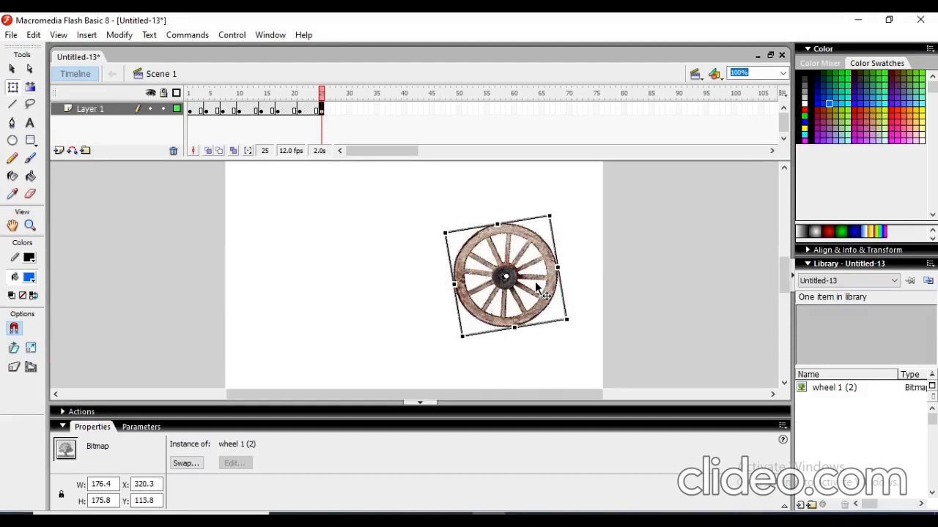
# Insert a keyframe at frame 29, rotate the wheel further clockwise and shift it right to about X 365, Y 100
pyautogui.rightClick(344, 110)
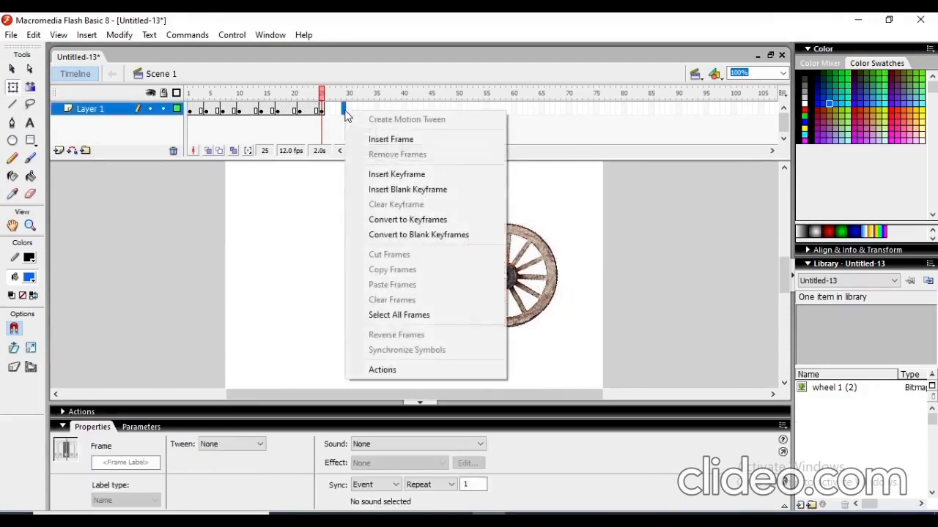
pyautogui.click(418, 175)
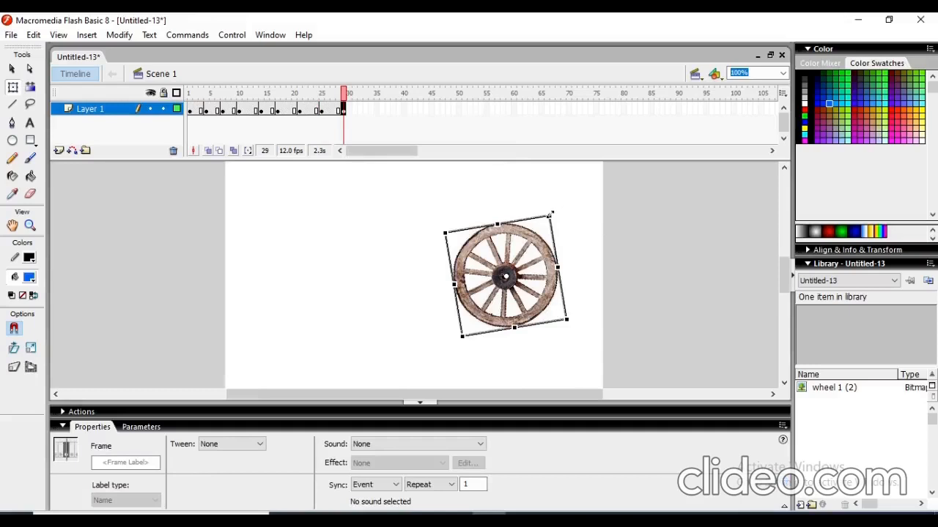
pyautogui.moveTo(550, 214); pyautogui.dragTo(598, 279)
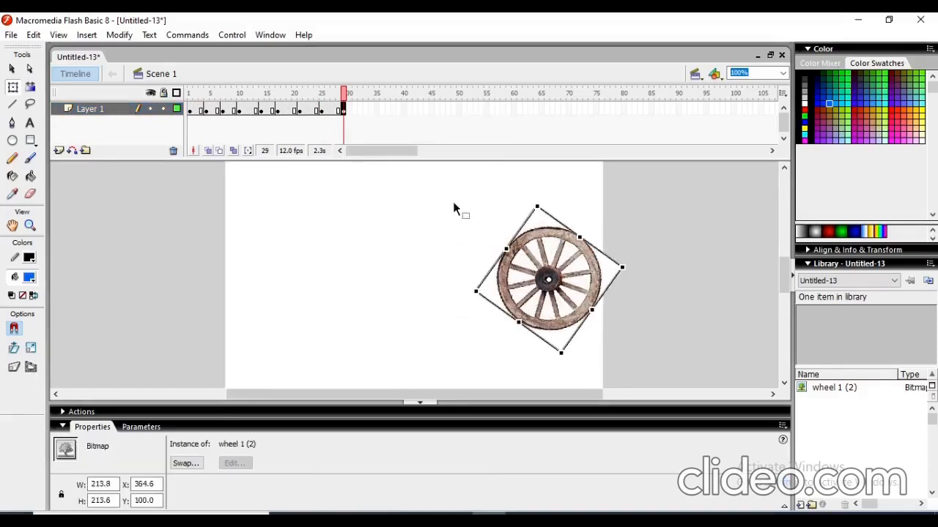
# Insert a keyframe at frame 33, rotate the wheel further clockwise and shift it right to about X 432, Y 92
pyautogui.rightClick(364, 109)
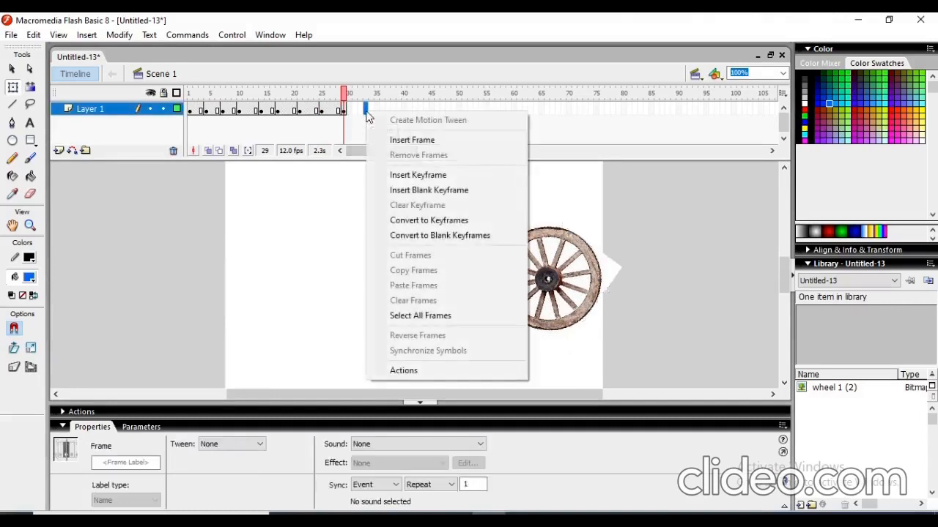
pyautogui.click(463, 176)
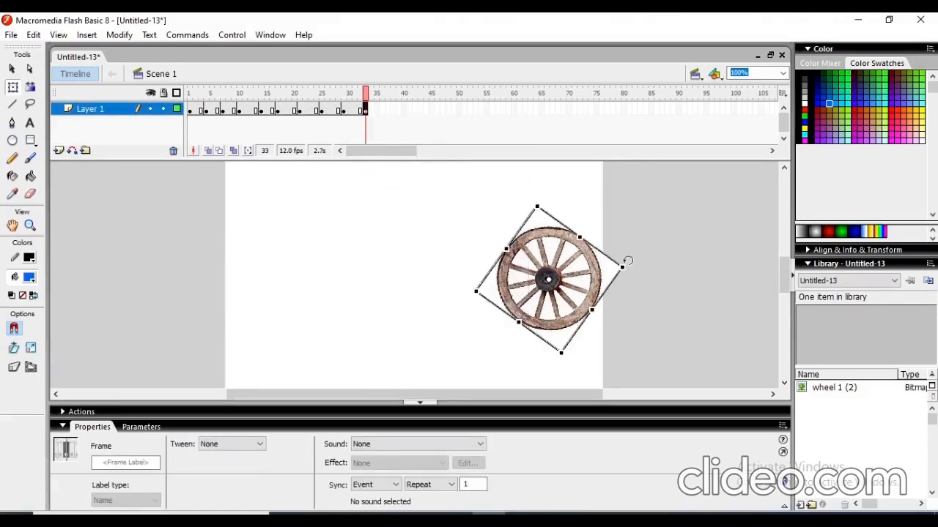
pyautogui.moveTo(628, 260); pyautogui.dragTo(643, 304)
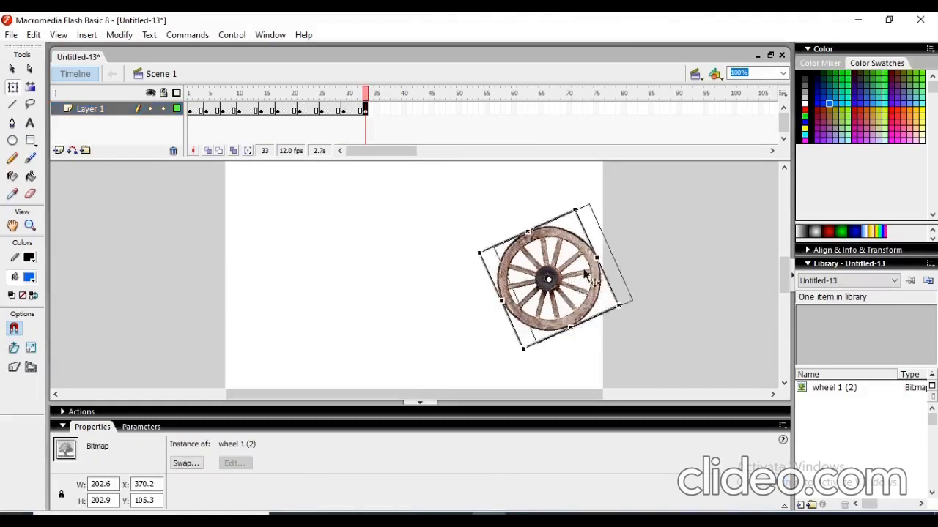
pyautogui.moveTo(584, 276); pyautogui.dragTo(612, 263)
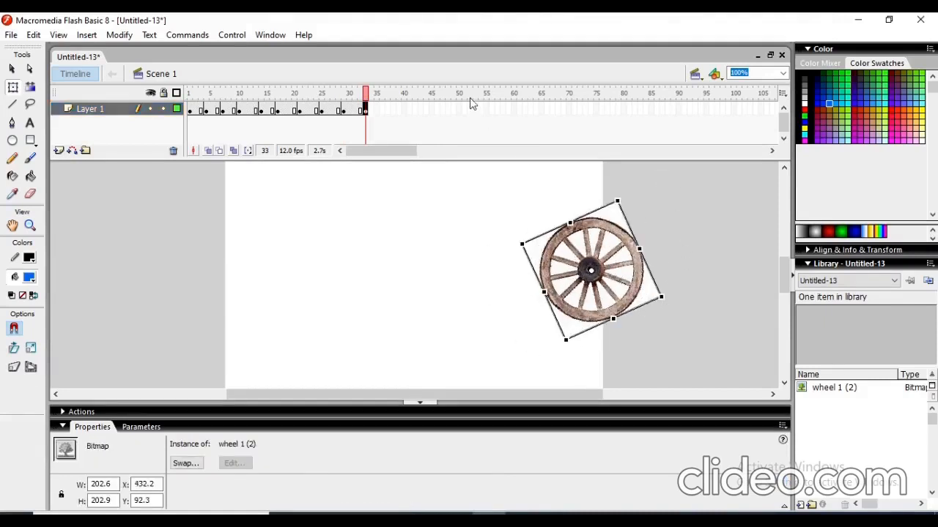
# Insert a keyframe at frame 38, rotate the wheel further clockwise and move it past the stage's right edge to about X 539, Y 100
pyautogui.click(392, 109)
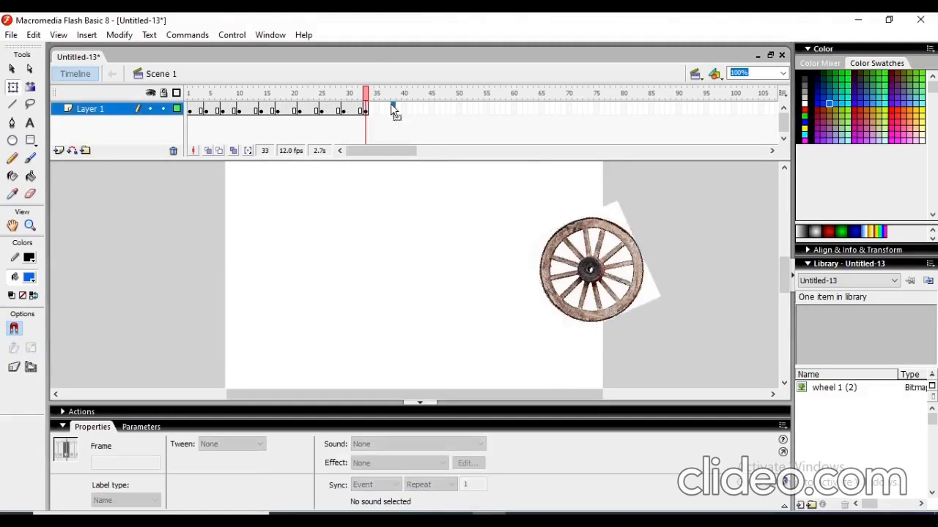
pyautogui.rightClick(393, 109)
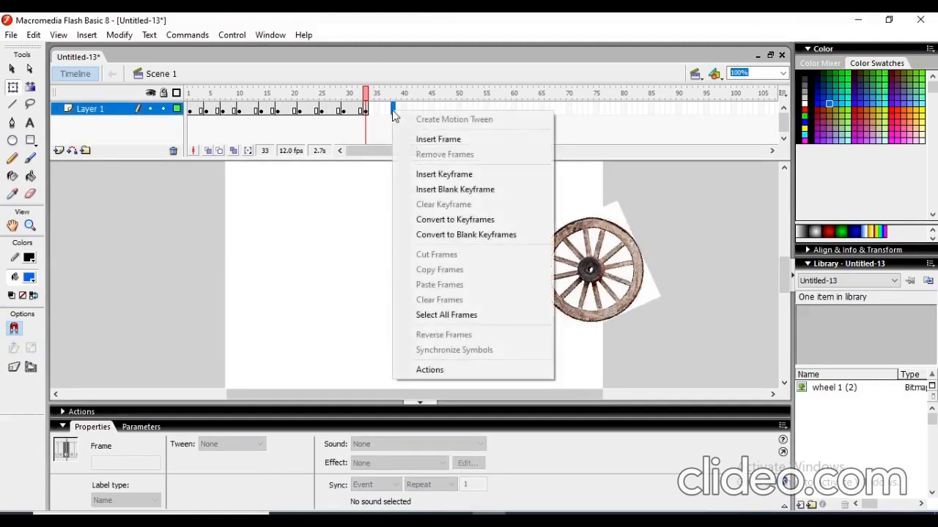
pyautogui.click(453, 176)
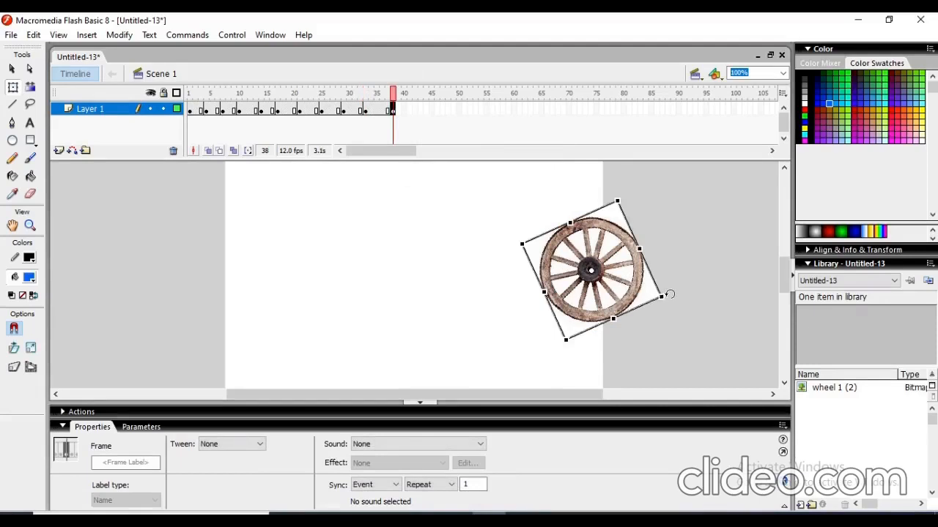
pyautogui.moveTo(669, 295); pyautogui.dragTo(653, 341)
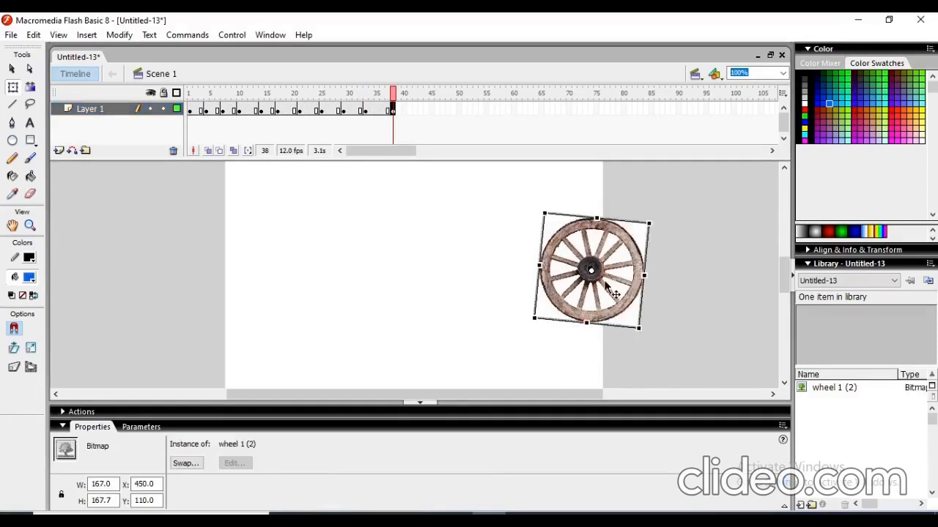
pyautogui.moveTo(610, 287); pyautogui.dragTo(666, 275)
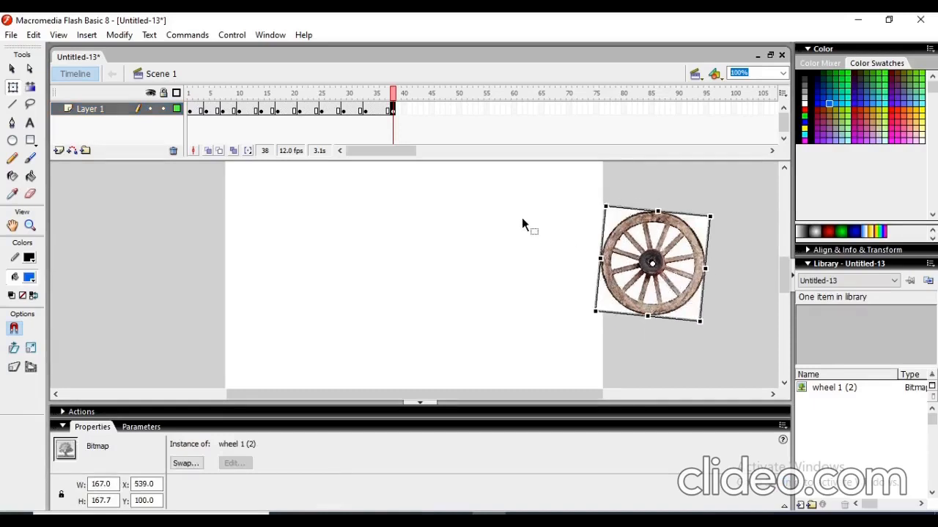
# Play the wheel animation on the stage from frame 1
pyautogui.click(189, 111)
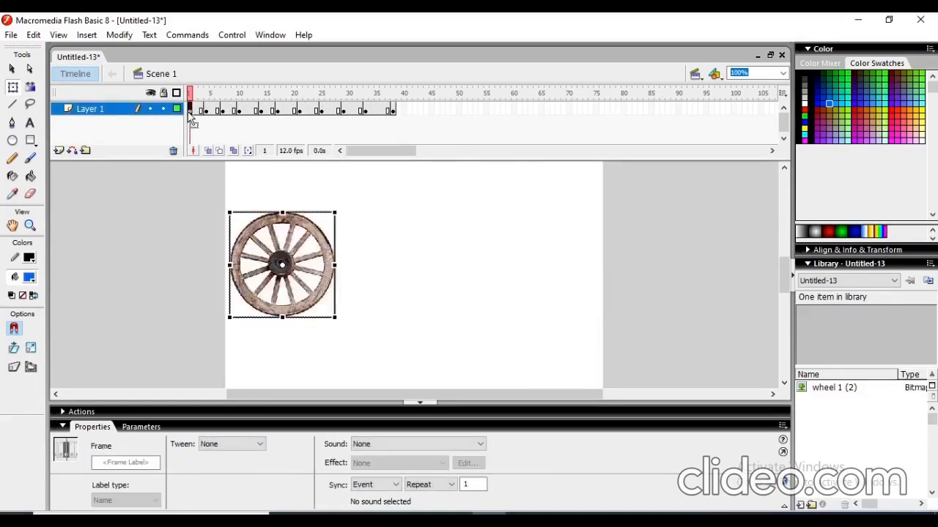
pyautogui.click(236, 37)
pyautogui.click(246, 49)
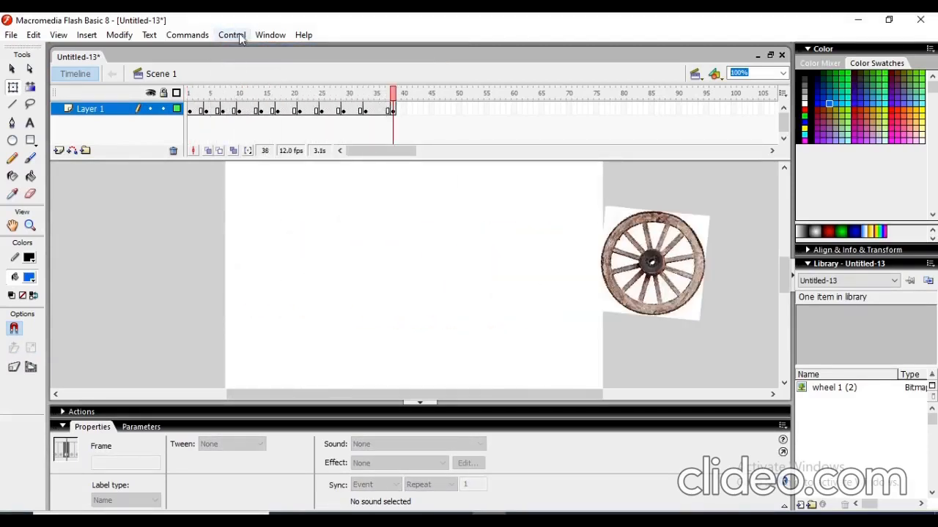
# Test the movie in the preview player, watch the rolling wheel in a maximized window and close the preview
pyautogui.click(240, 34)
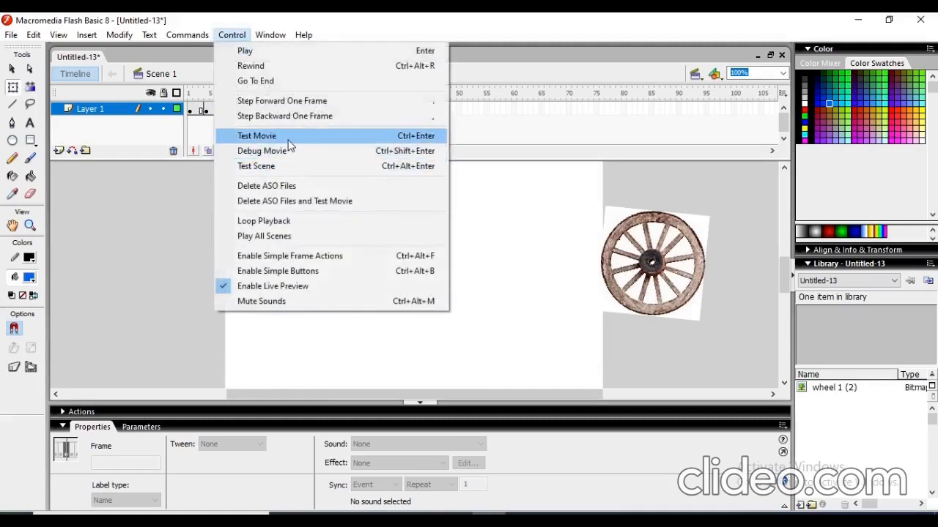
pyautogui.click(264, 136)
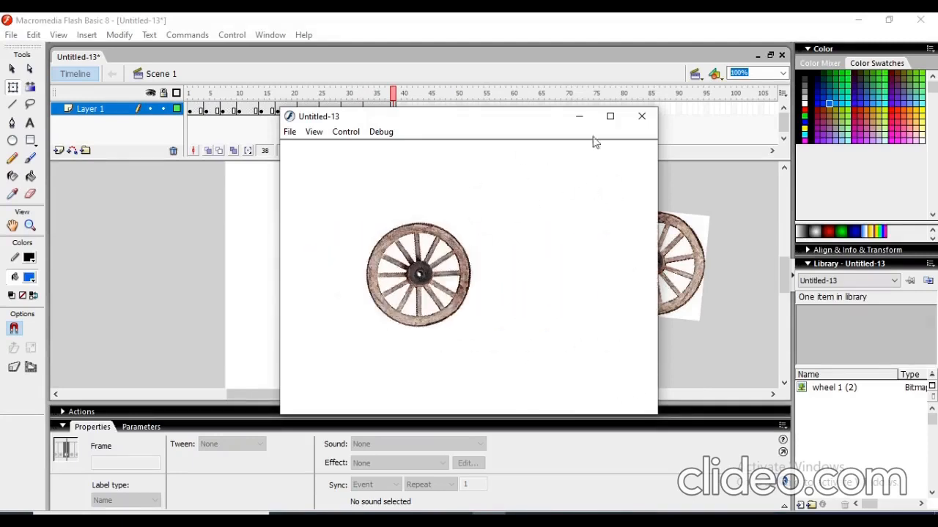
pyautogui.click(610, 118)
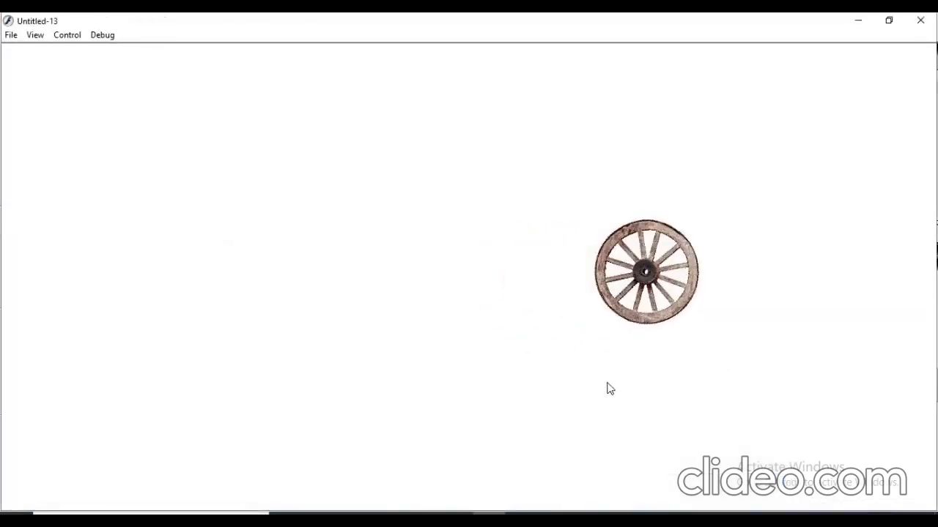
pyautogui.click(920, 21)
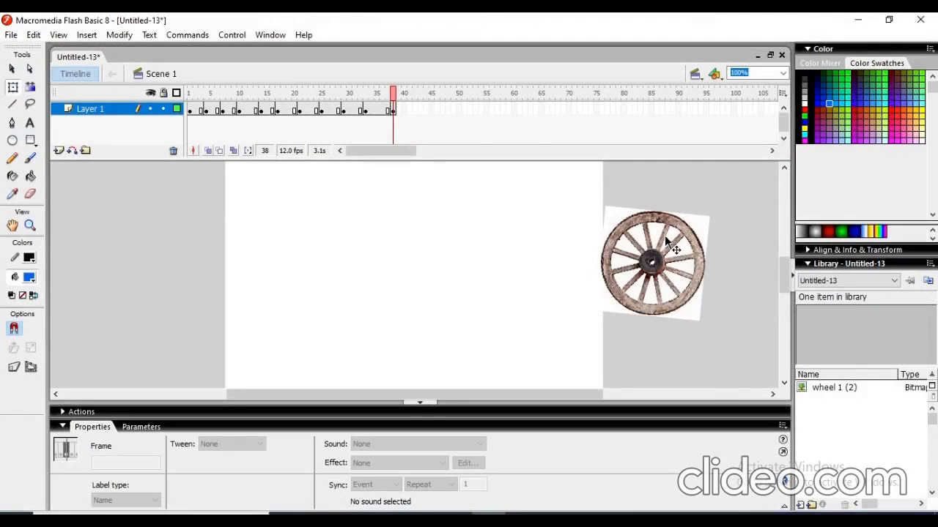
# Return the wheel animation to frame 1 and create a new Flash Document with its stage in view
pyautogui.click(190, 110)
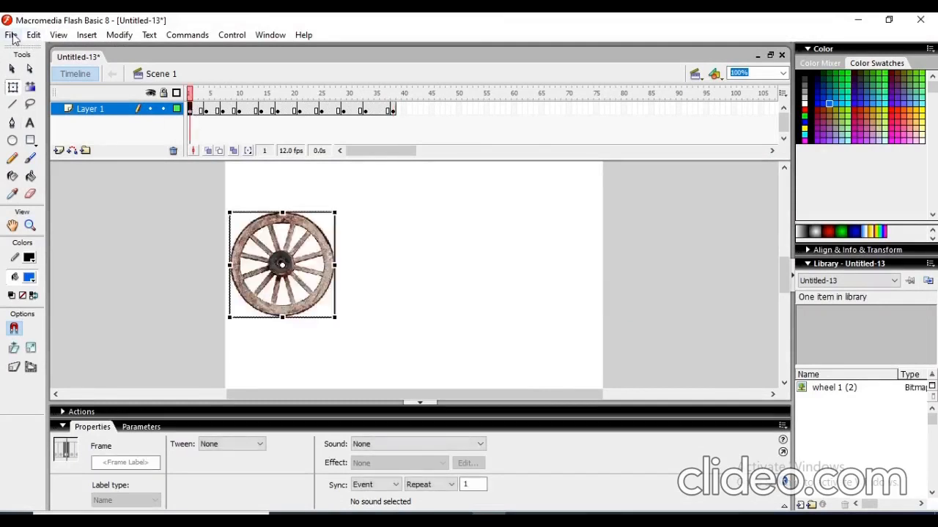
pyautogui.click(12, 35)
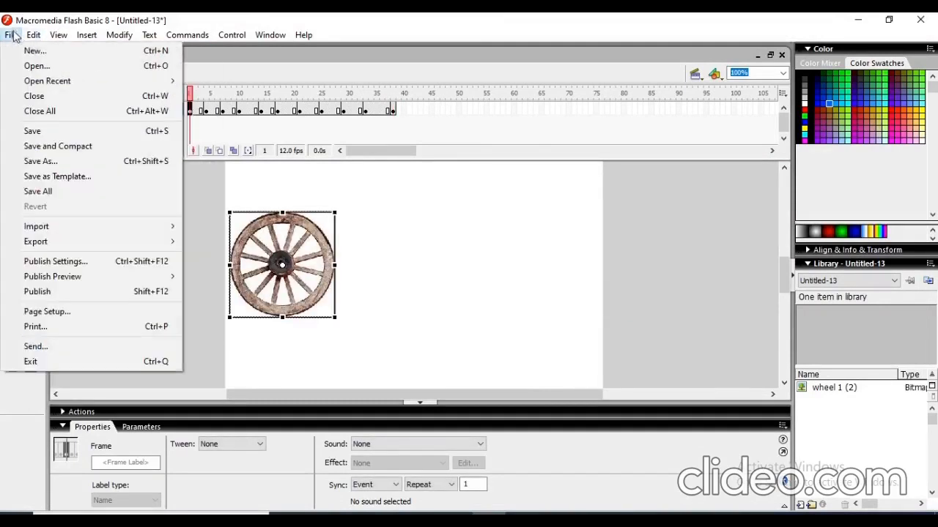
pyautogui.click(32, 52)
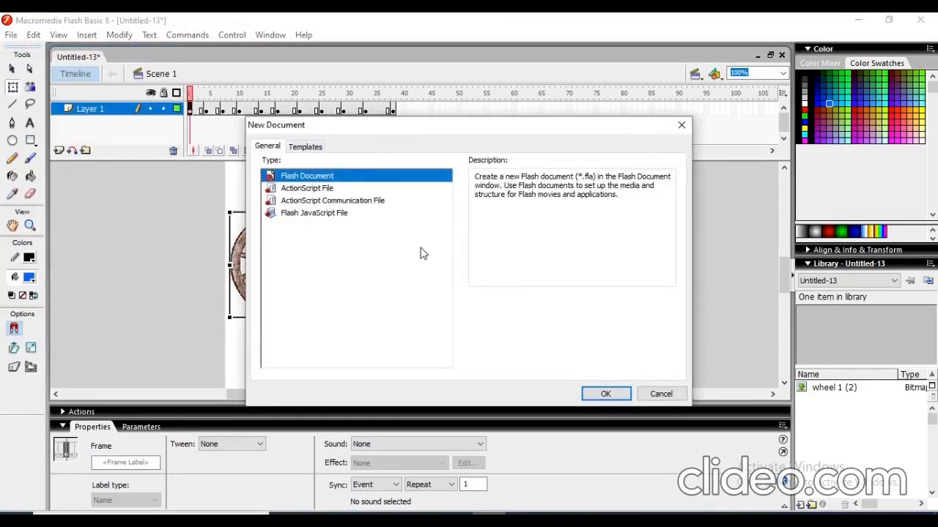
pyautogui.click(605, 393)
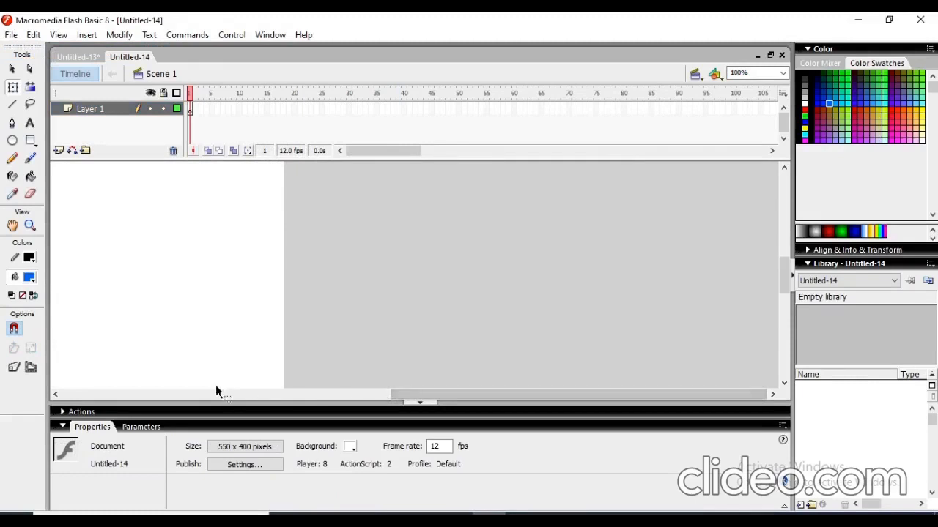
pyautogui.click(56, 395)
pyautogui.click(56, 396)
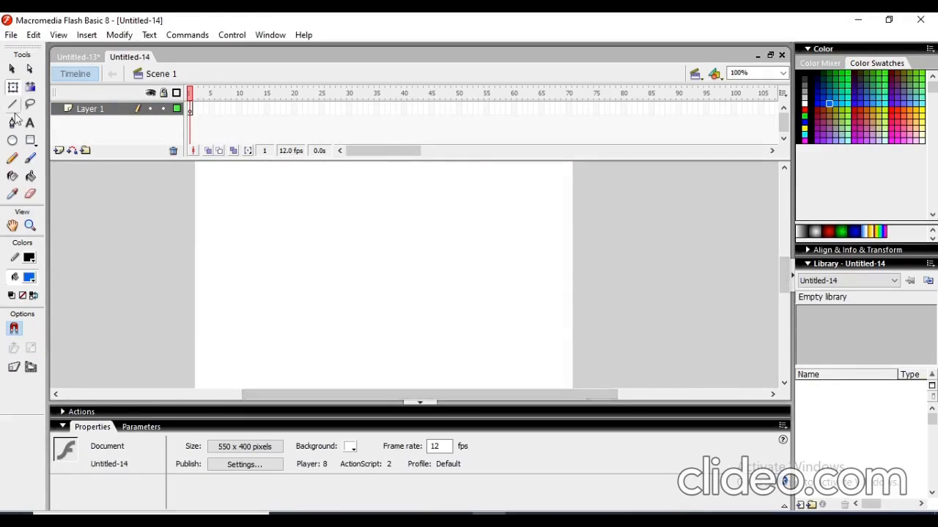
pyautogui.click(9, 35)
pyautogui.press('Right')
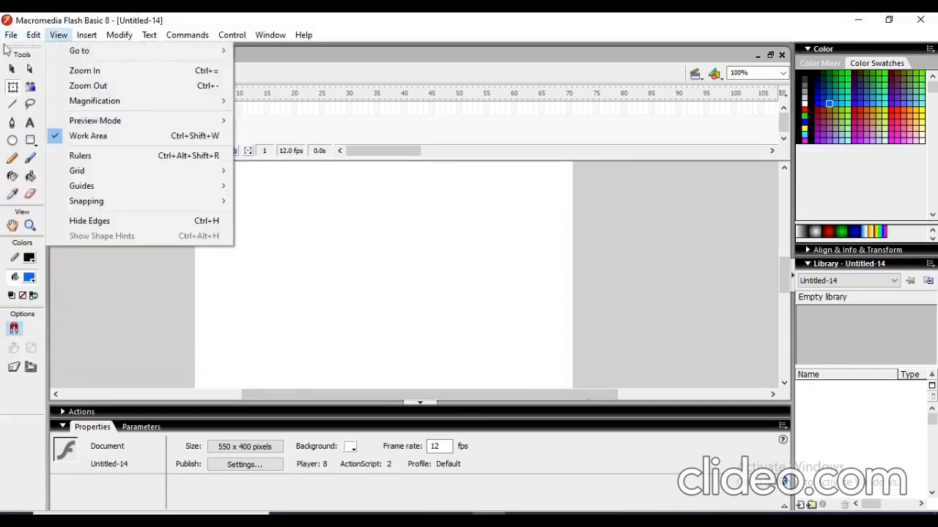
# Import the picture "wheel 1 (2)" from the Pictures folder to the stage
pyautogui.moveTo(11, 35)
pyautogui.moveTo(184, 229)
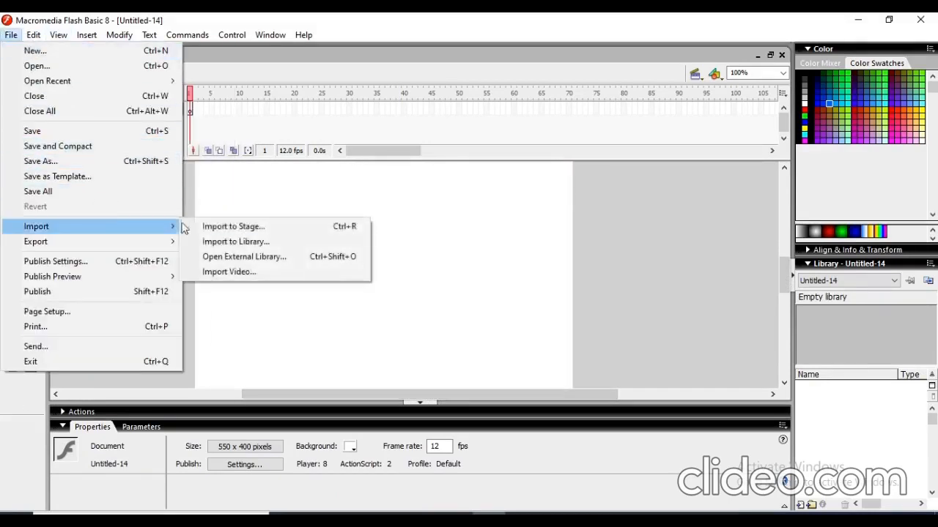
pyautogui.click(220, 228)
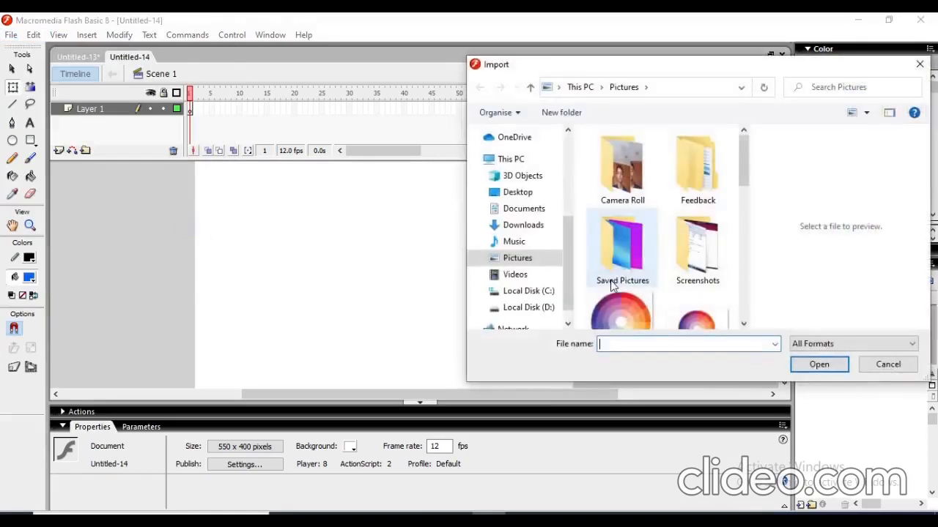
pyautogui.click(743, 323)
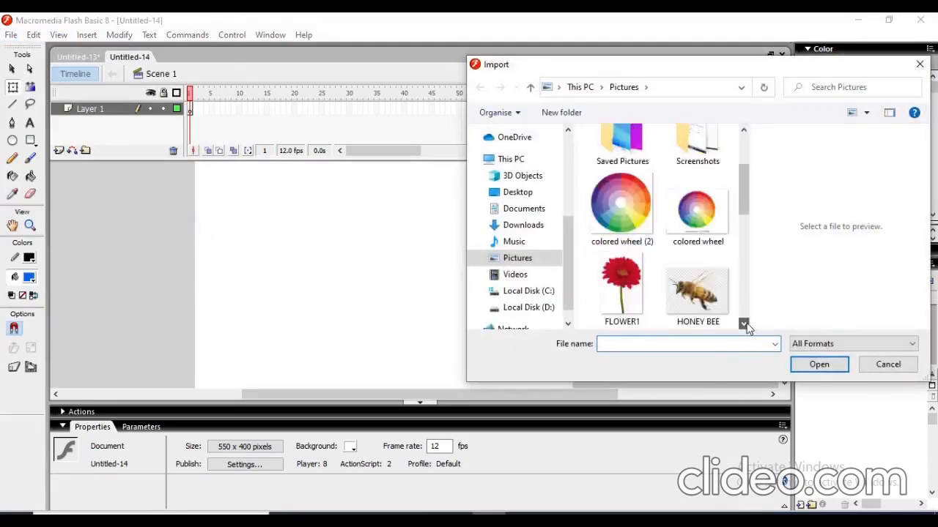
pyautogui.click(621, 209)
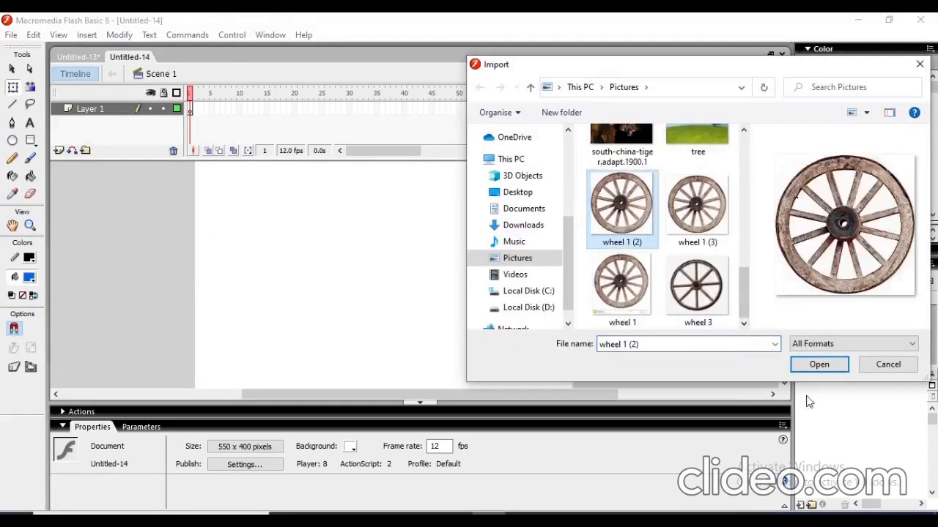
pyautogui.click(830, 366)
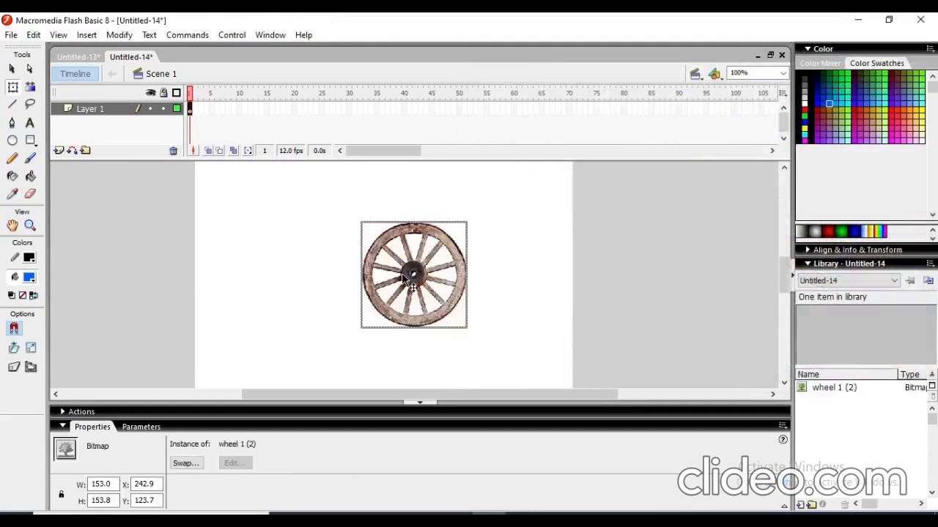
# Insert a frame after frame 1 of Layer 1 and move the wheel to the stage's left edge at about X 0, Y 126
pyautogui.click(191, 110)
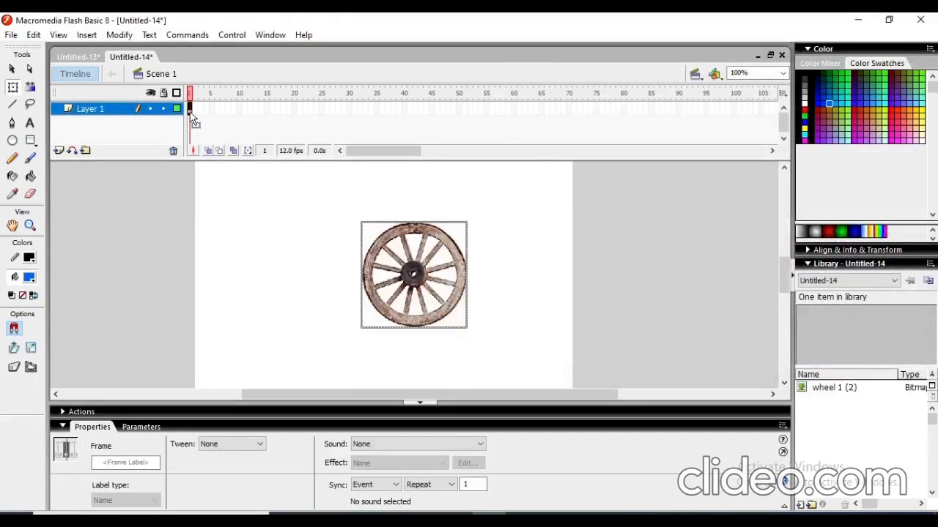
pyautogui.rightClick(190, 115)
pyautogui.click(268, 143)
pyautogui.moveTo(413, 273); pyautogui.dragTo(248, 278)
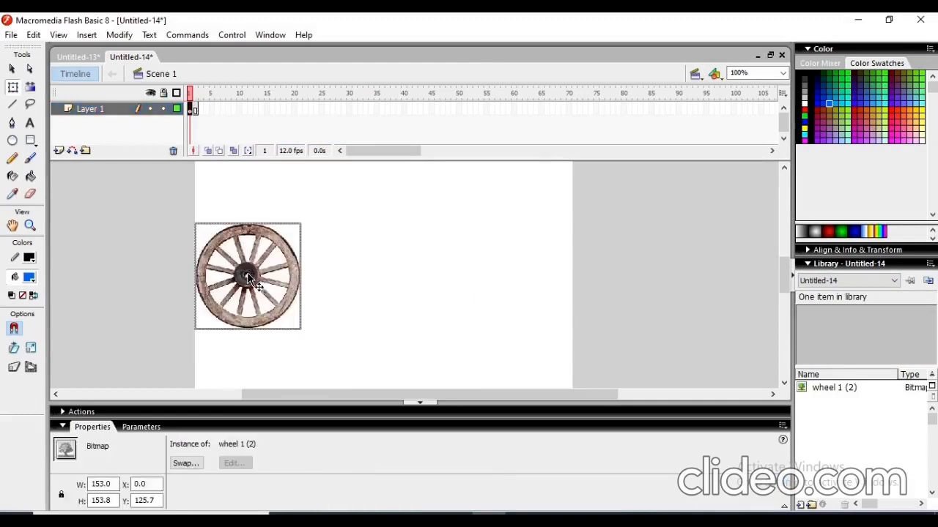
# Insert frames up to frame 45 and move the wheel close to the stage's right edge at about X 391, Y 118
pyautogui.rightClick(432, 109)
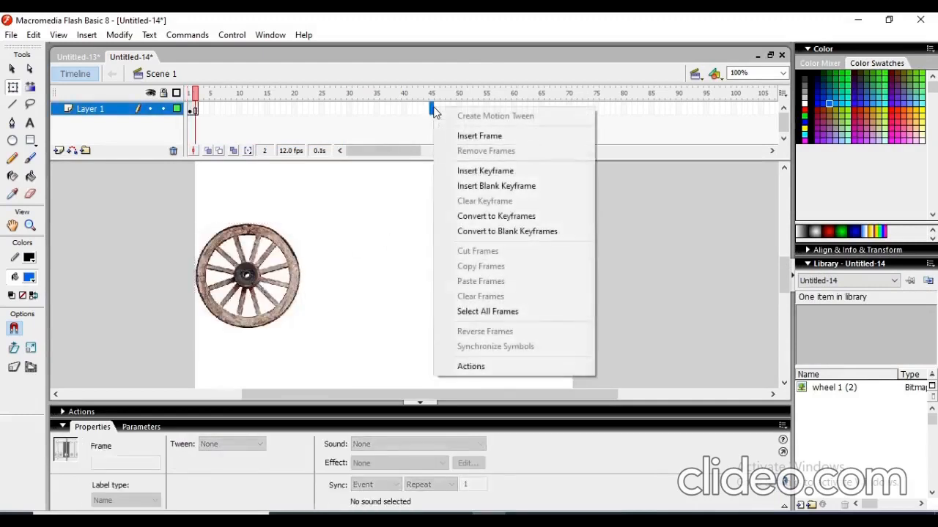
pyautogui.click(495, 138)
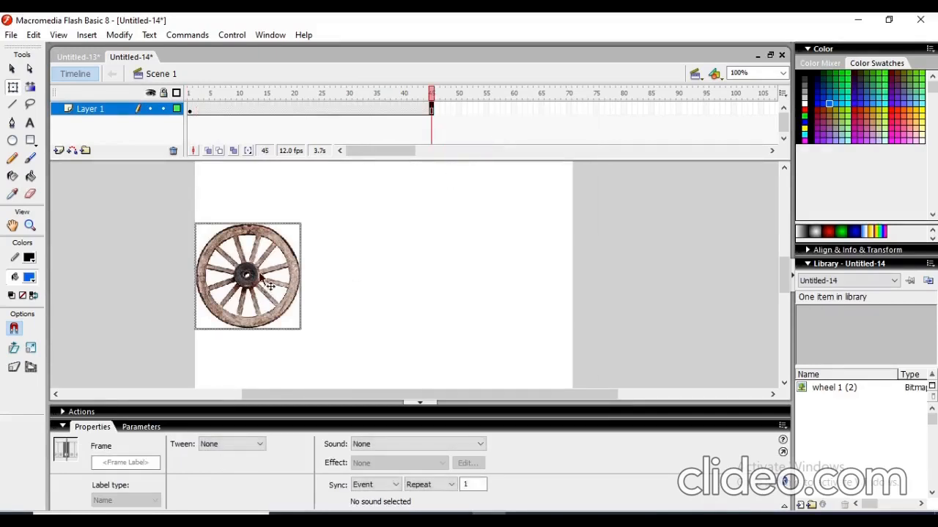
pyautogui.moveTo(252, 271); pyautogui.dragTo(521, 266)
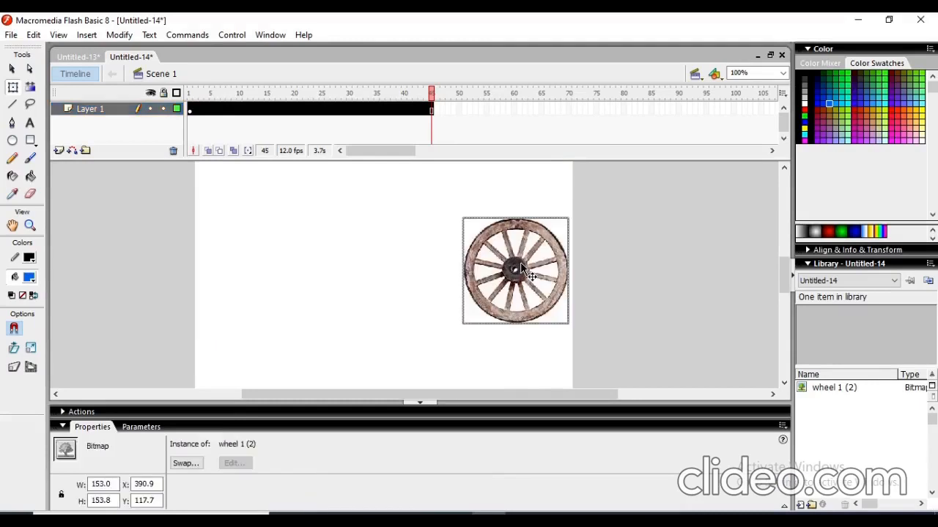
# Create a motion tween from frame 1 and move the wheel back near the stage's left edge, about X 3, Y 102
pyautogui.click(190, 113)
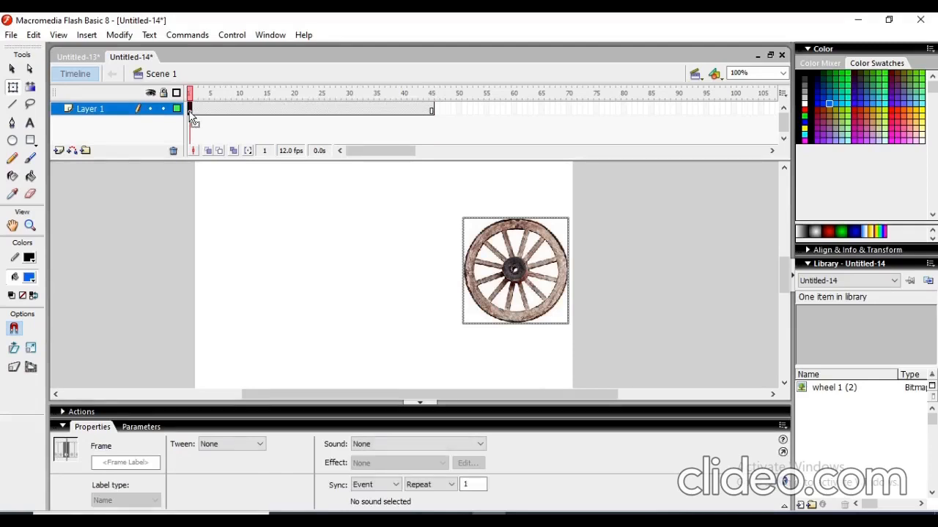
pyautogui.rightClick(190, 116)
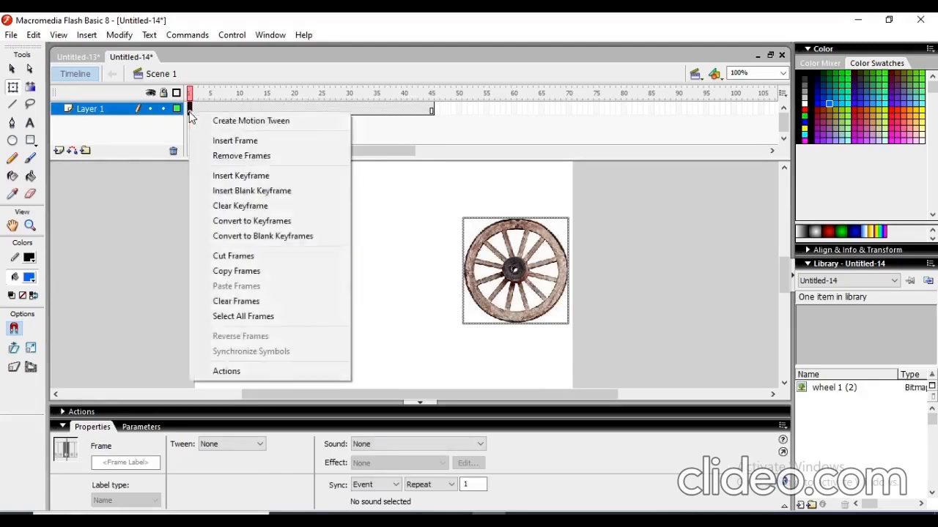
pyautogui.click(244, 121)
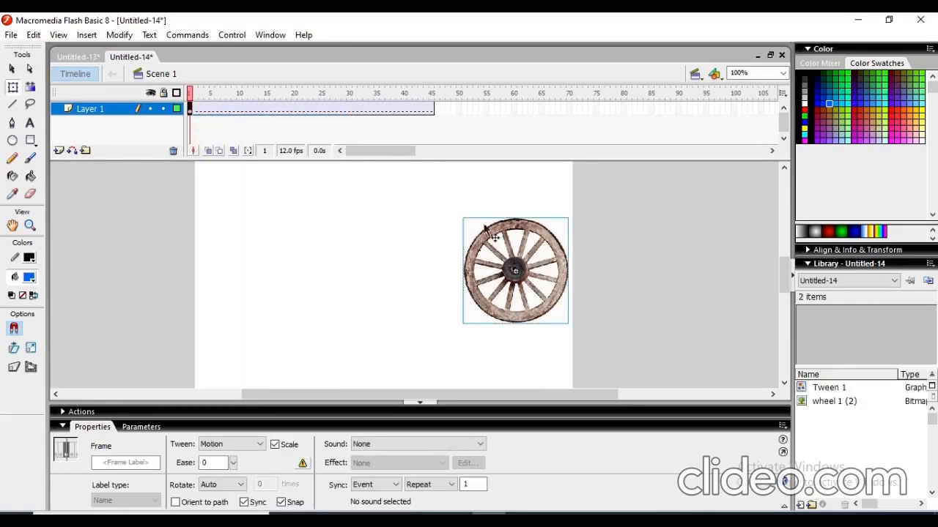
pyautogui.moveTo(514, 263); pyautogui.dragTo(252, 261)
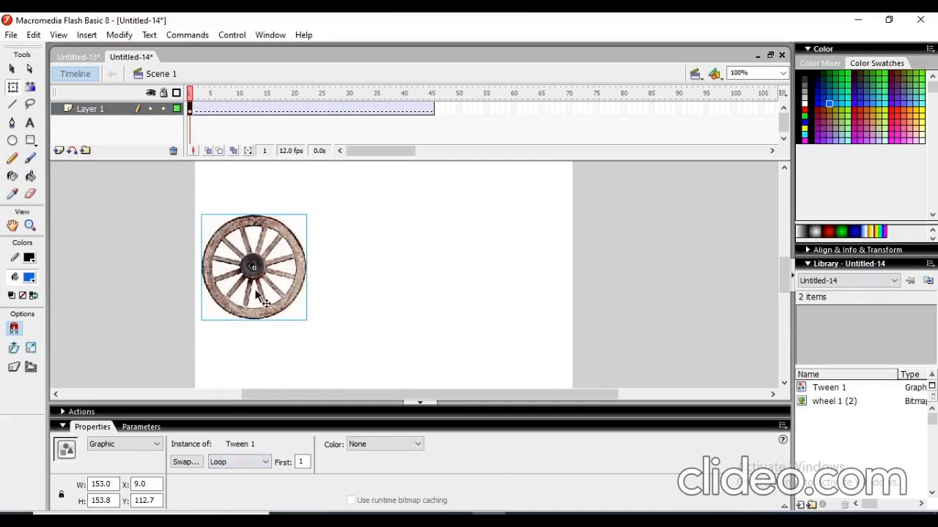
pyautogui.moveTo(256, 290); pyautogui.dragTo(256, 277)
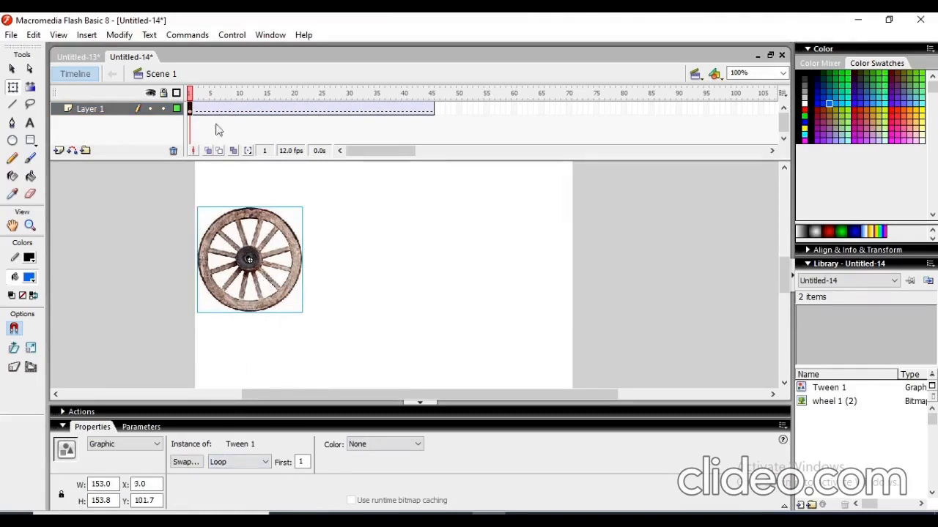
# Play the wheel's motion tween on the stage
pyautogui.click(245, 34)
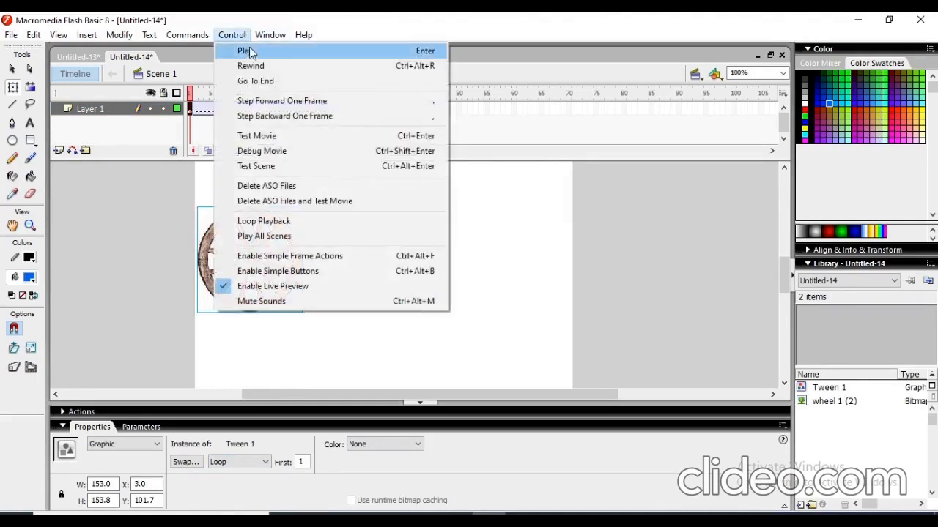
pyautogui.click(253, 51)
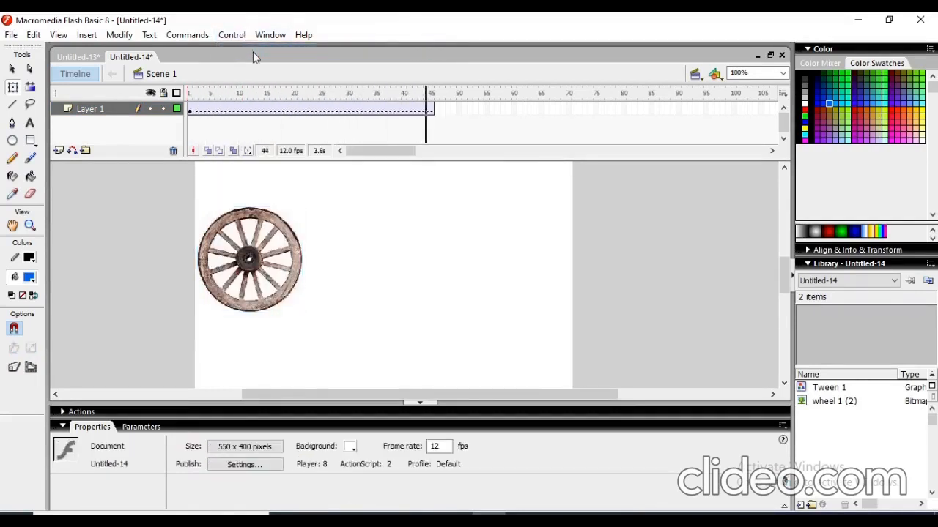
# Insert a frame at frame 45 and move the wheel there near the stage's right edge, about X 390, Y 107
pyautogui.rightClick(432, 116)
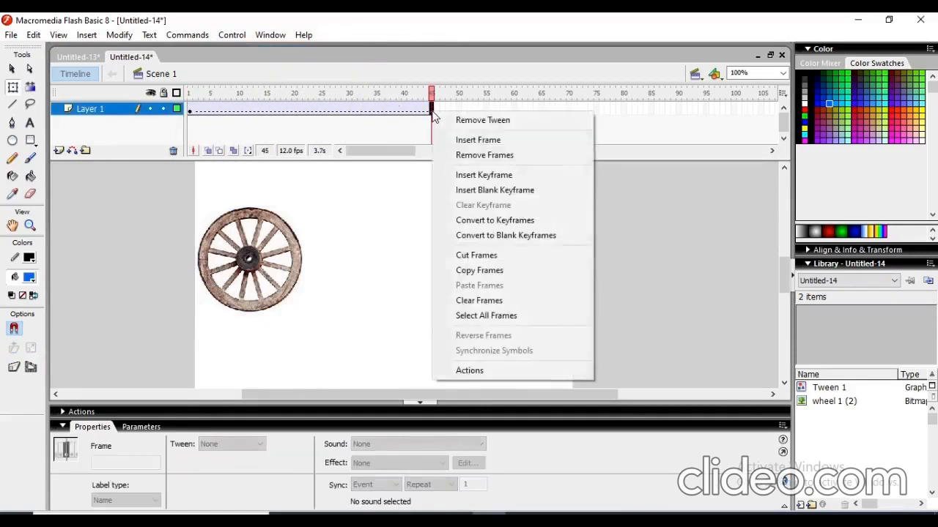
pyautogui.click(493, 141)
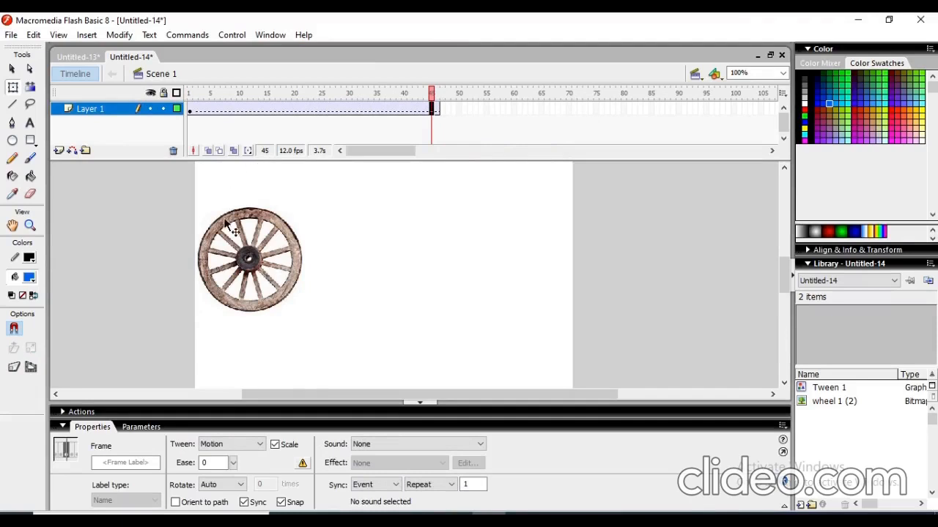
pyautogui.click(12, 84)
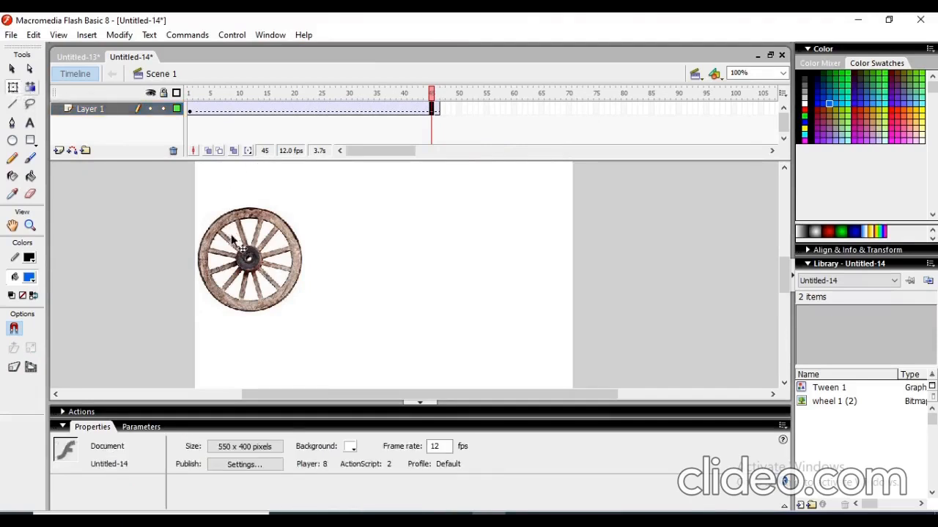
pyautogui.moveTo(239, 244); pyautogui.dragTo(503, 247)
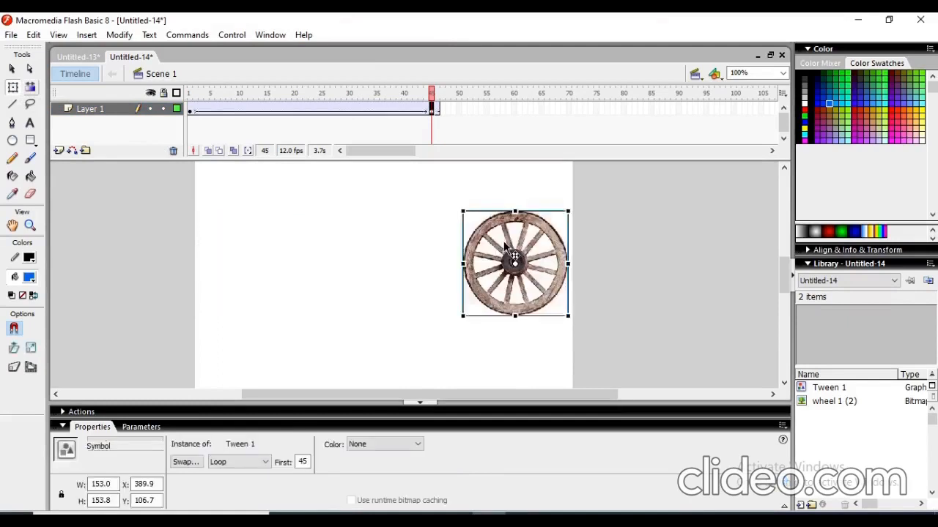
# Return to frame 1 and play the tweened wheel movement on the stage
pyautogui.rightClick(189, 114)
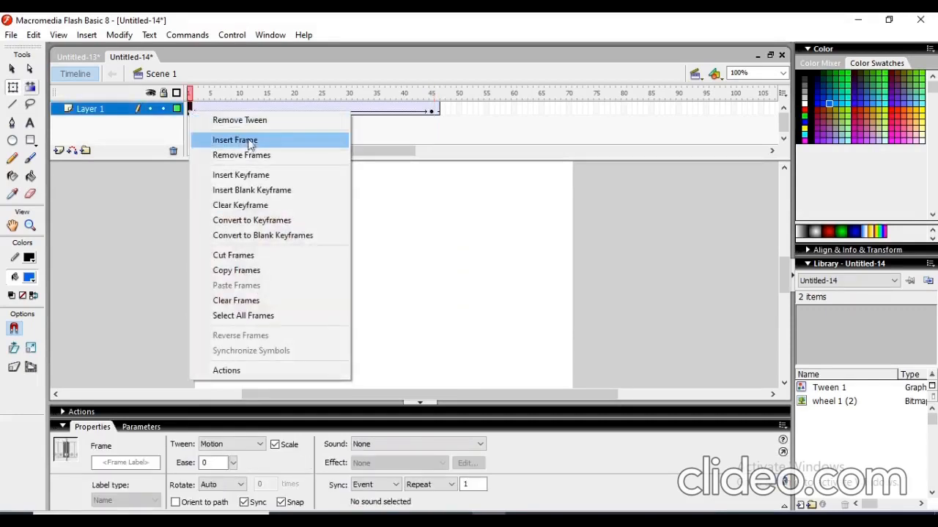
pyautogui.click(357, 245)
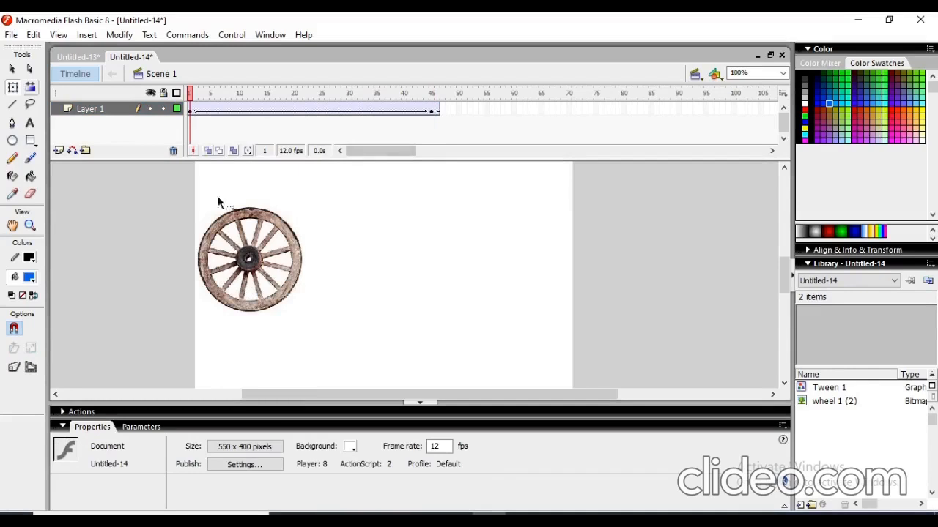
pyautogui.click(234, 35)
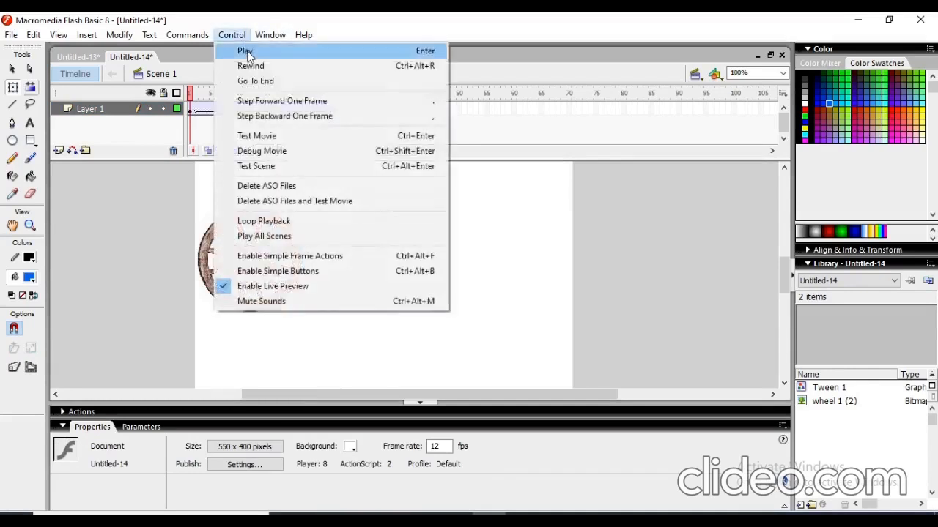
pyautogui.click(248, 51)
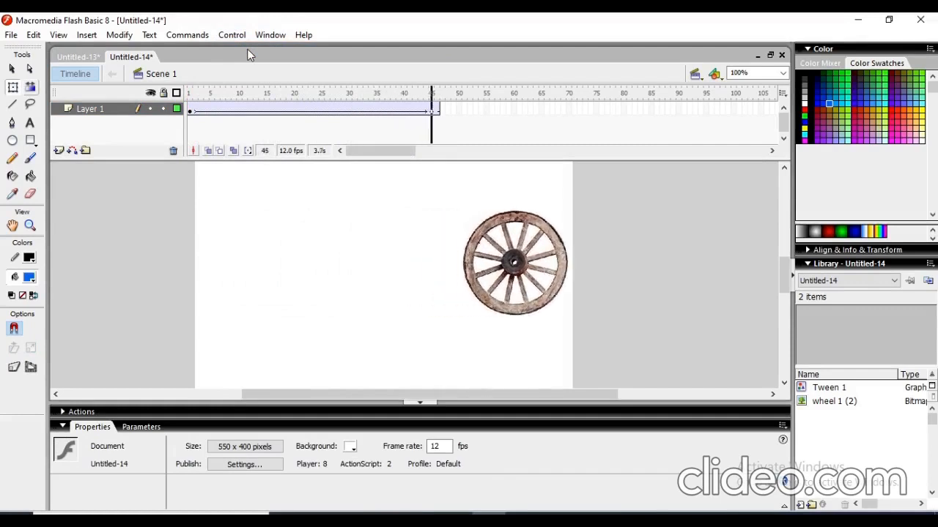
# Set the motion tween starting at frame 1 to rotate the wheel clockwise (CW) 1 time
pyautogui.click(192, 114)
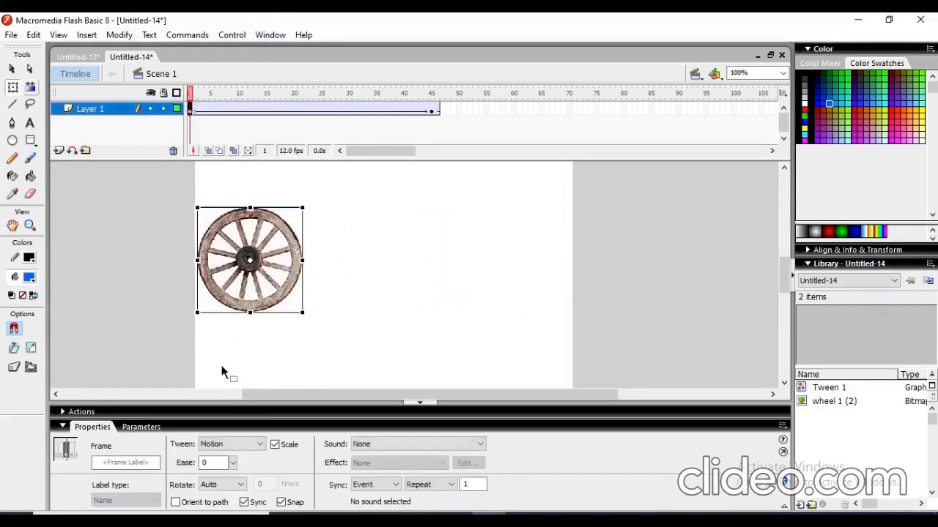
pyautogui.click(260, 444)
pyautogui.click(229, 468)
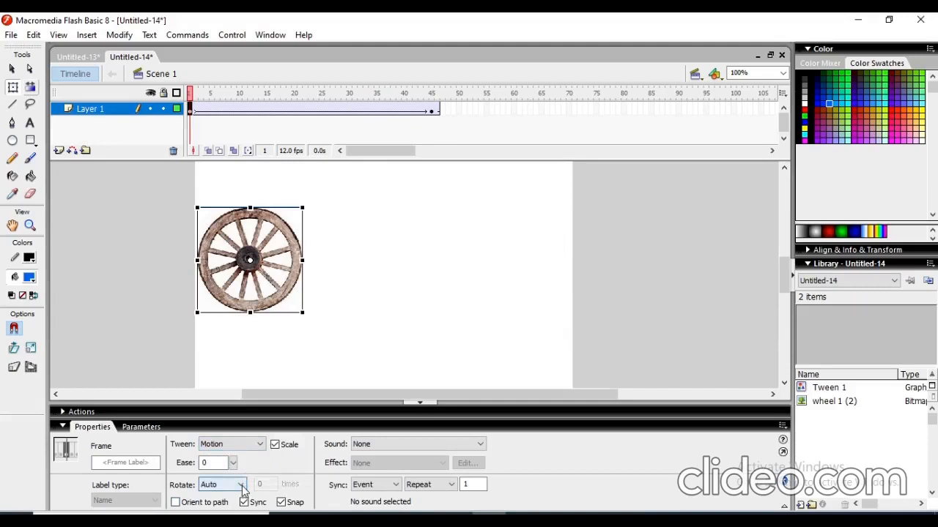
pyautogui.click(242, 486)
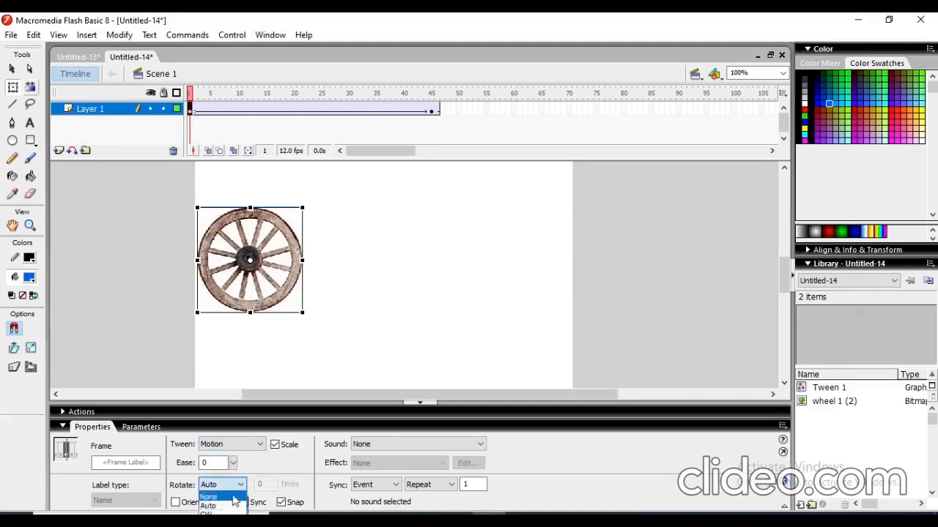
pyautogui.click(207, 513)
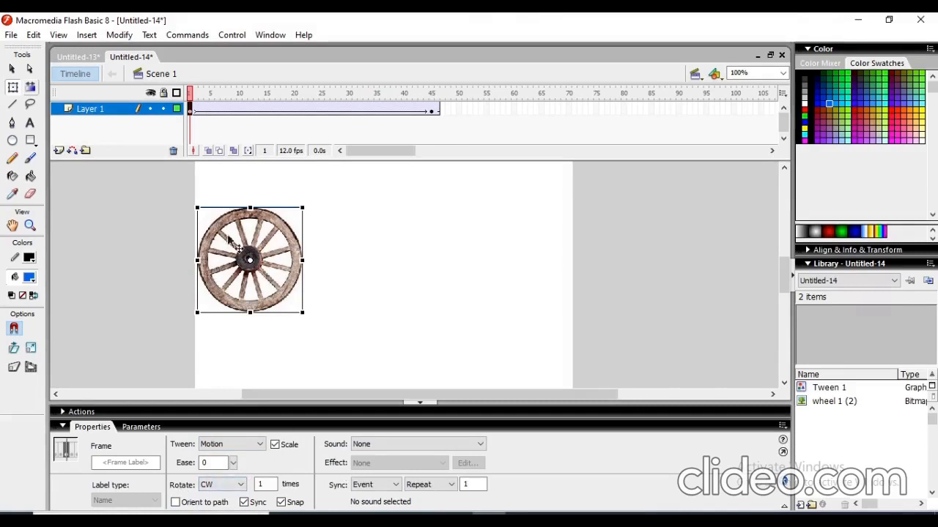
# Test the movie to watch the rotating wheel in the preview player and close the preview
pyautogui.click(233, 36)
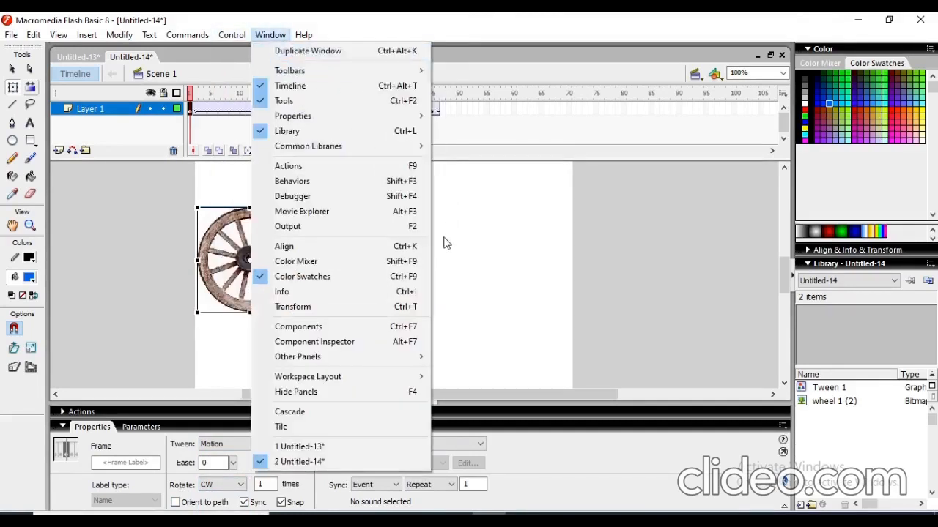
pyautogui.click(444, 242)
pyautogui.hotkey('ctrl', 'Return')
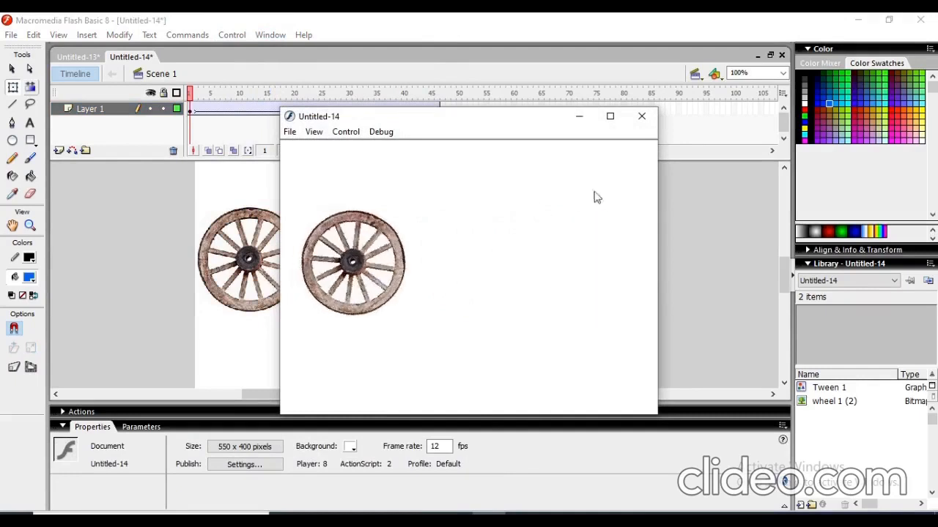
pyautogui.click(639, 117)
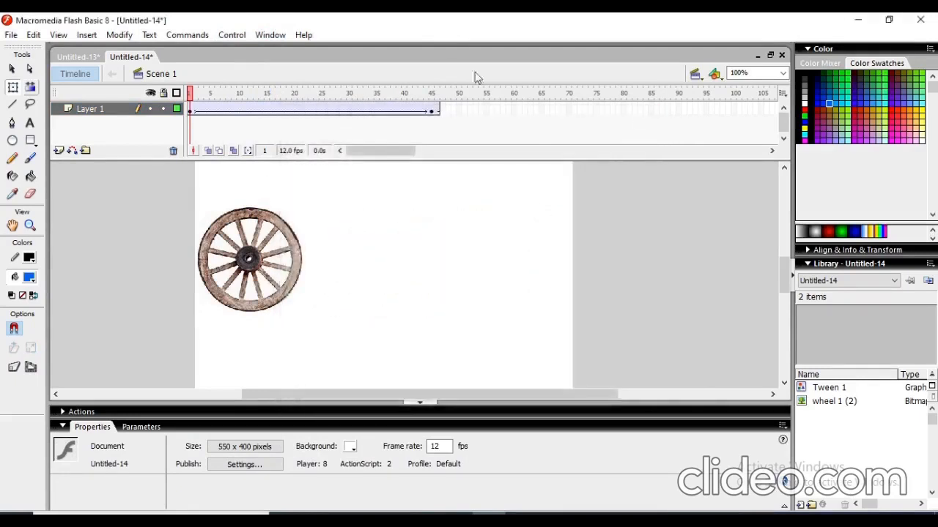
# Compare the timelines of the frame-by-frame document Untitled-13 and the motion tween document Untitled-14, ending in Untitled-13
pyautogui.click(85, 58)
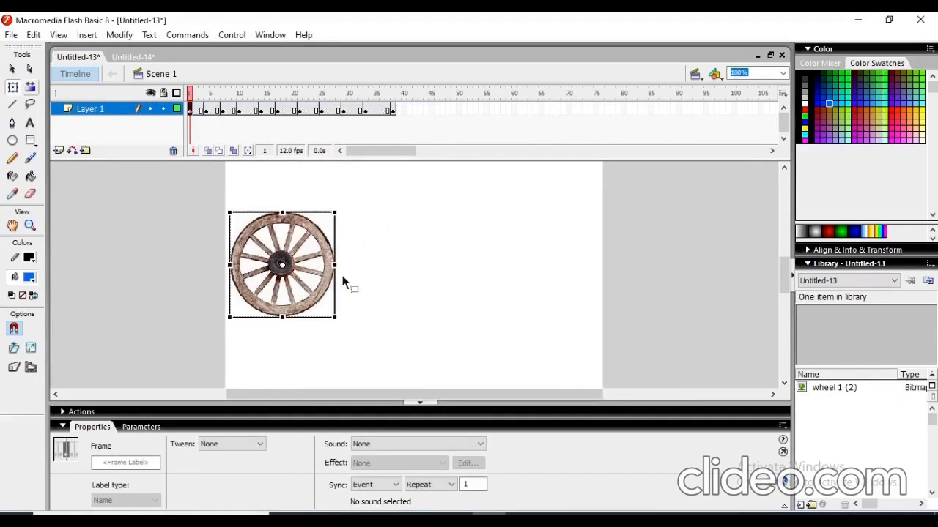
pyautogui.click(133, 57)
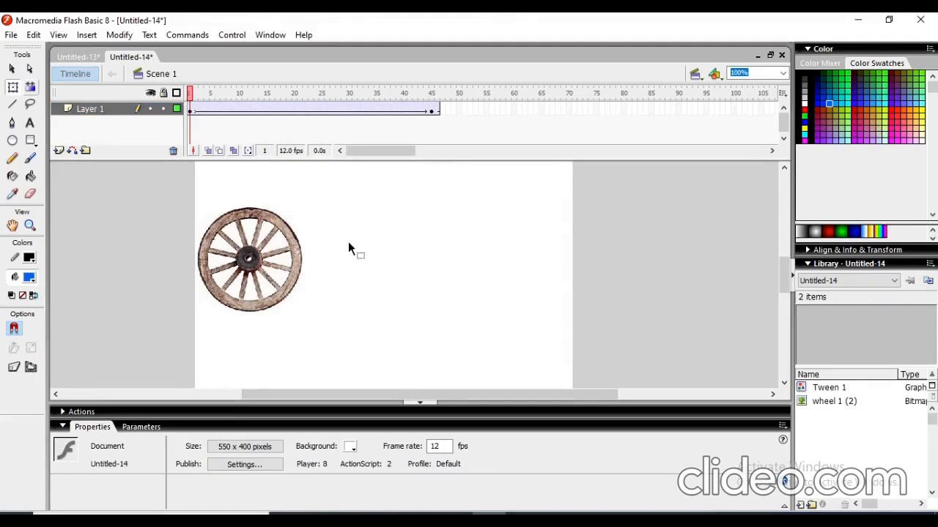
pyautogui.click(93, 58)
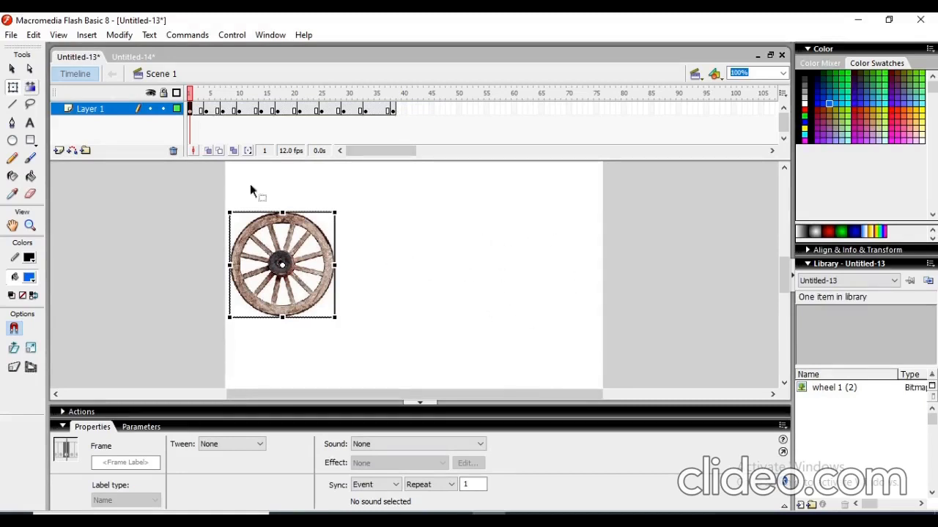
# Create a new blank Flash document and choose the Brush tool for drawing in it
pyautogui.click(132, 58)
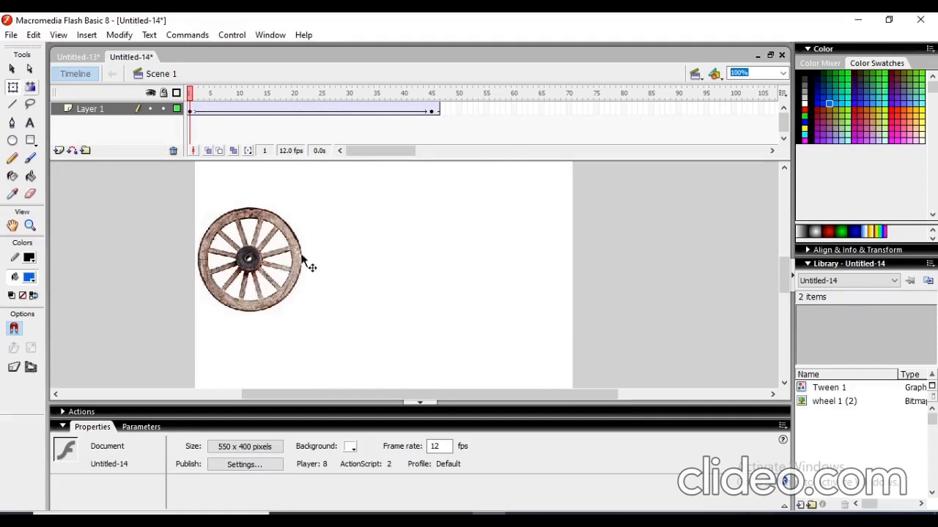
pyautogui.click(11, 36)
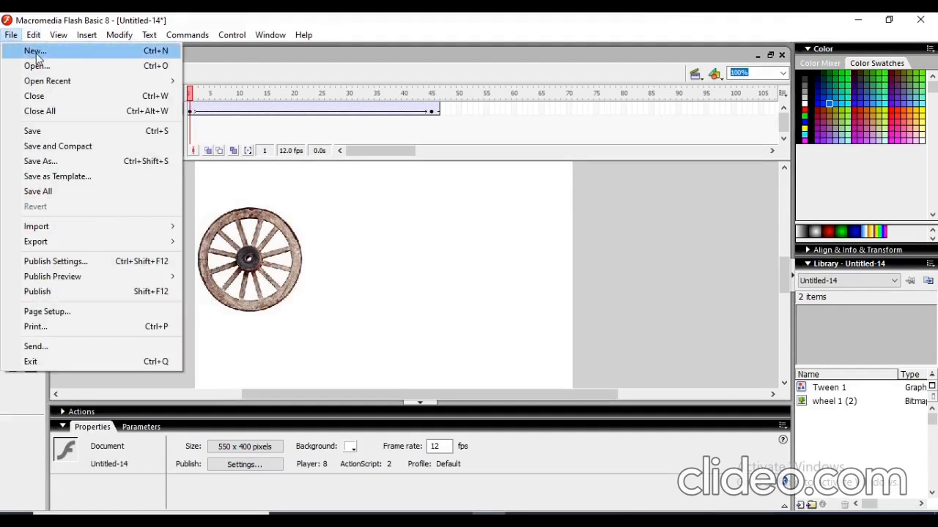
pyautogui.click(35, 52)
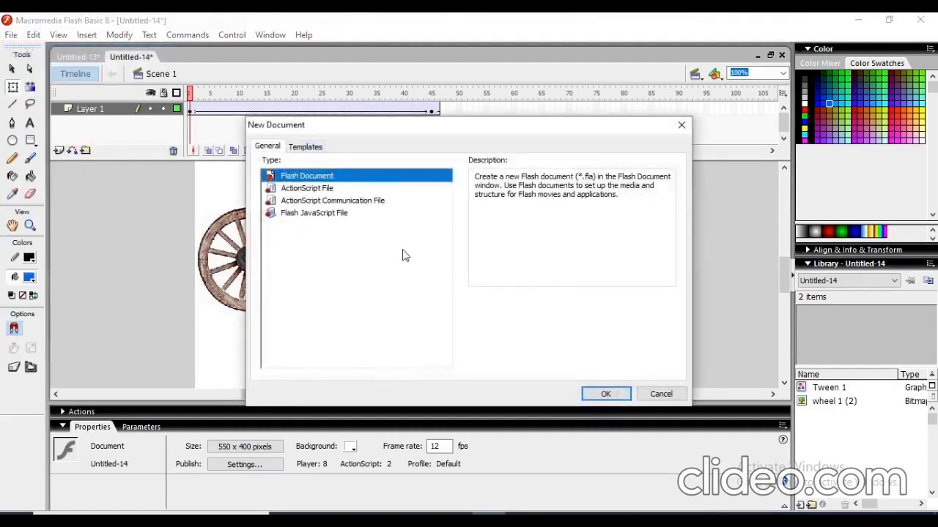
pyautogui.click(602, 394)
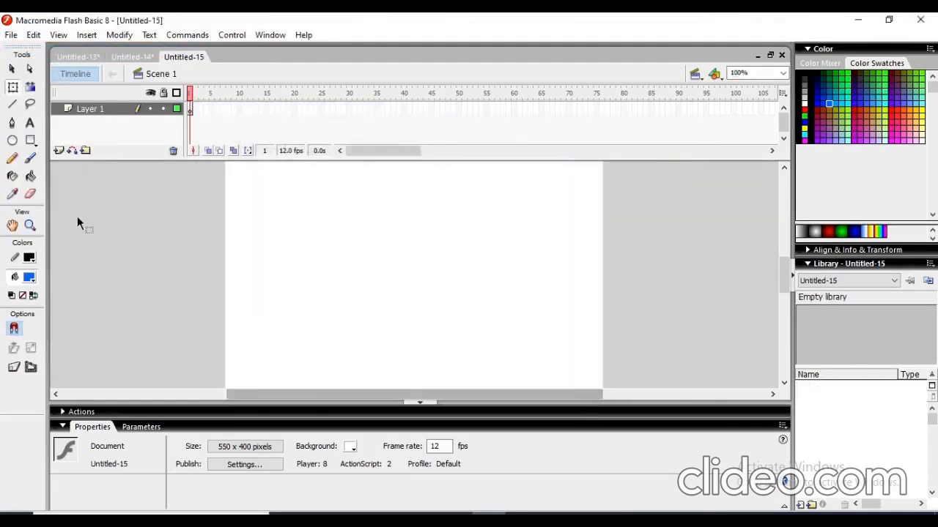
pyautogui.click(30, 159)
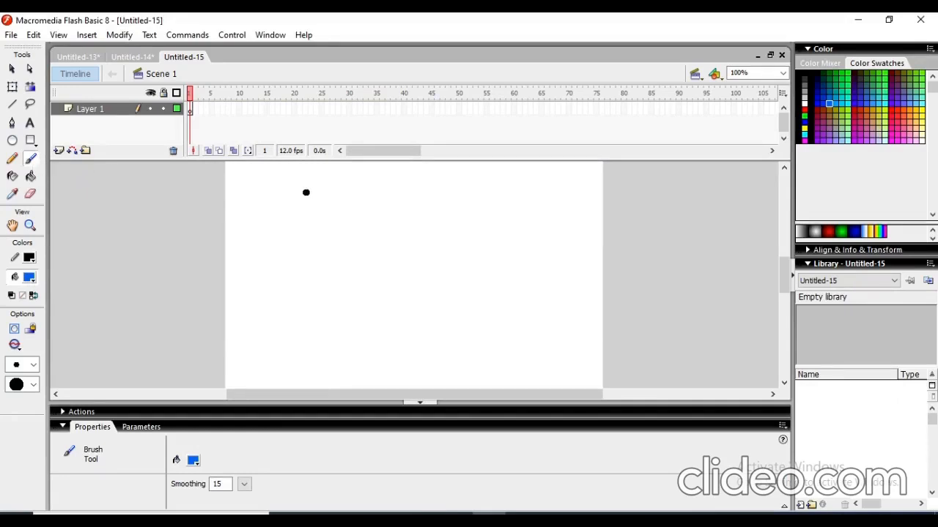
pyautogui.moveTo(297, 191)
pyautogui.mouseDown()
pyautogui.moveTo(261, 205)
pyautogui.moveTo(257, 223)
pyautogui.moveTo(266, 252)
pyautogui.moveTo(315, 254)
pyautogui.mouseUp()
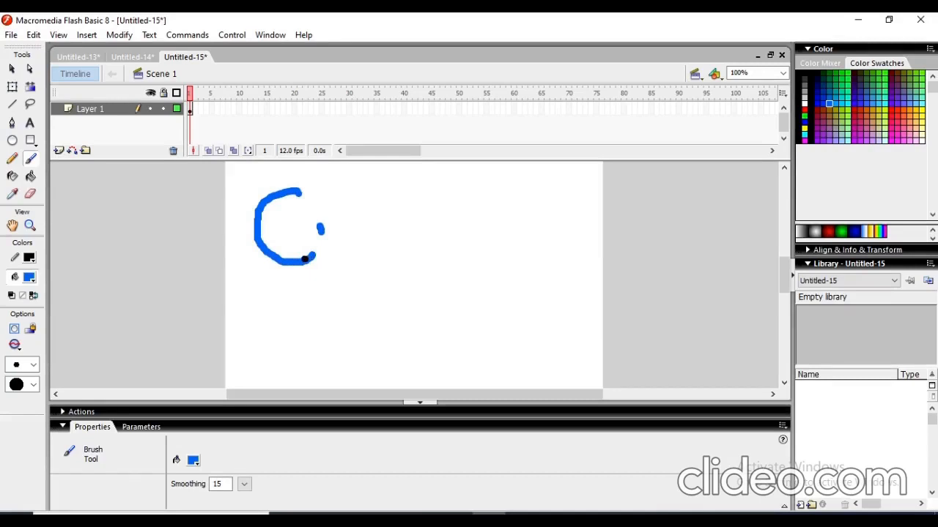
pyautogui.hotkey('ctrl', 'z')
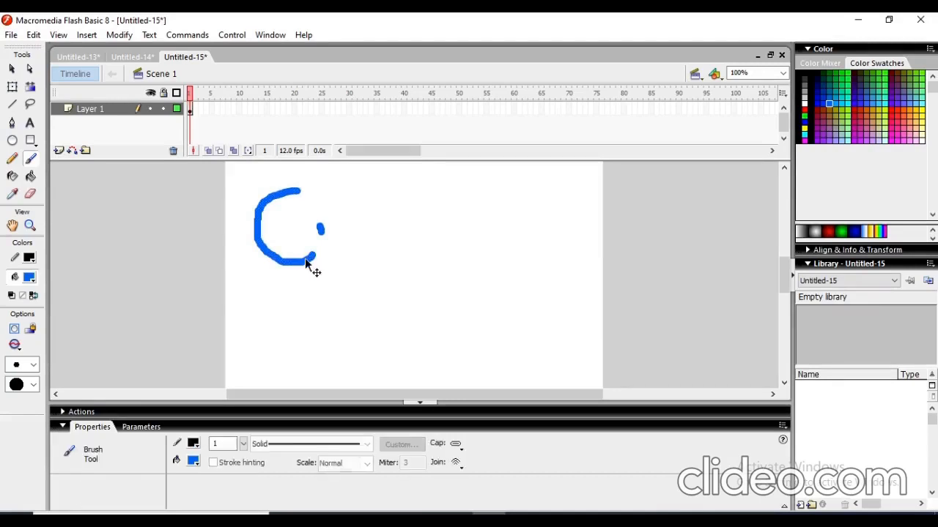
pyautogui.hotkey('ctrl', 'z')
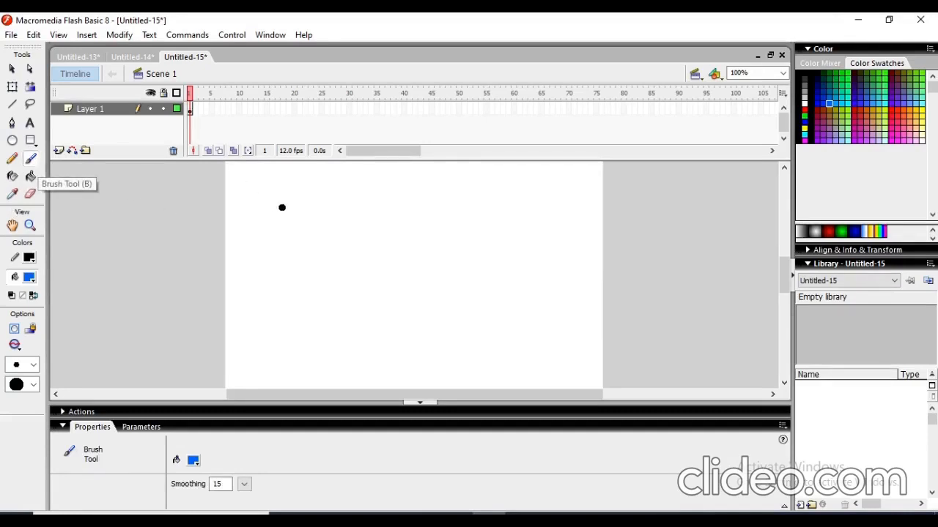
# Paint a blue stick figure in frame 1 with a round smiling head, a body, two raised arms and a bent leg
pyautogui.moveTo(282, 207)
pyautogui.mouseDown()
pyautogui.moveTo(252, 231)
pyautogui.moveTo(260, 259)
pyautogui.moveTo(297, 280)
pyautogui.moveTo(326, 257)
pyautogui.moveTo(319, 223)
pyautogui.moveTo(285, 207)
pyautogui.mouseUp()
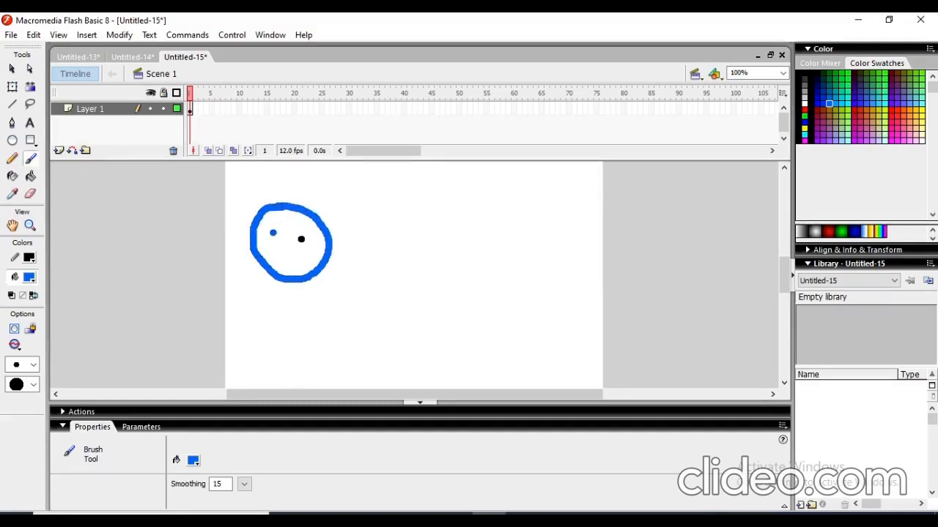
pyautogui.moveTo(279, 251)
pyautogui.mouseDown()
pyautogui.moveTo(296, 265)
pyautogui.moveTo(314, 247)
pyautogui.mouseUp()
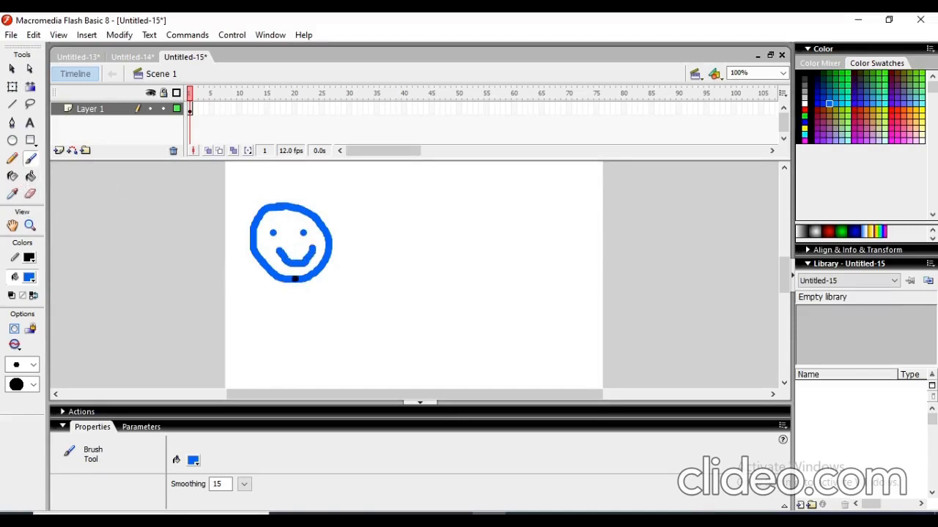
pyautogui.moveTo(295, 279); pyautogui.dragTo(304, 365)
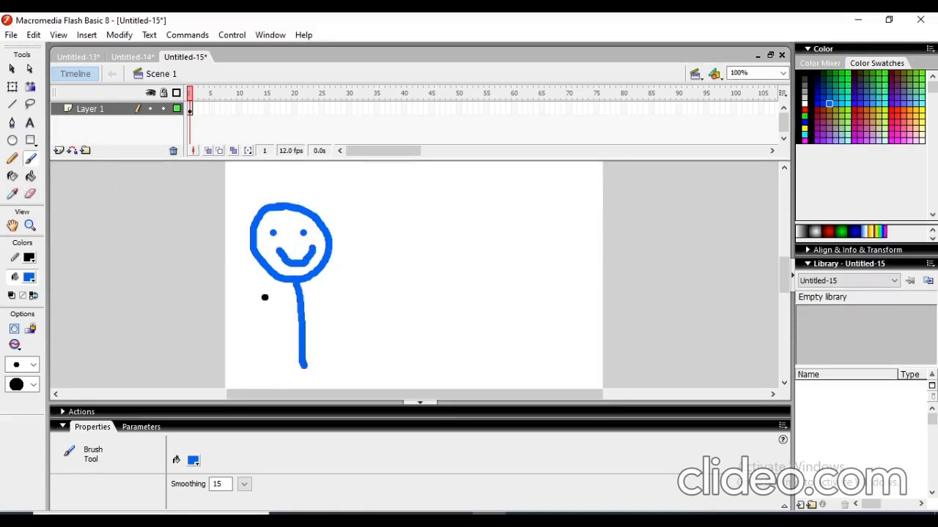
pyautogui.moveTo(263, 296)
pyautogui.mouseDown()
pyautogui.moveTo(300, 320)
pyautogui.moveTo(341, 290)
pyautogui.mouseUp()
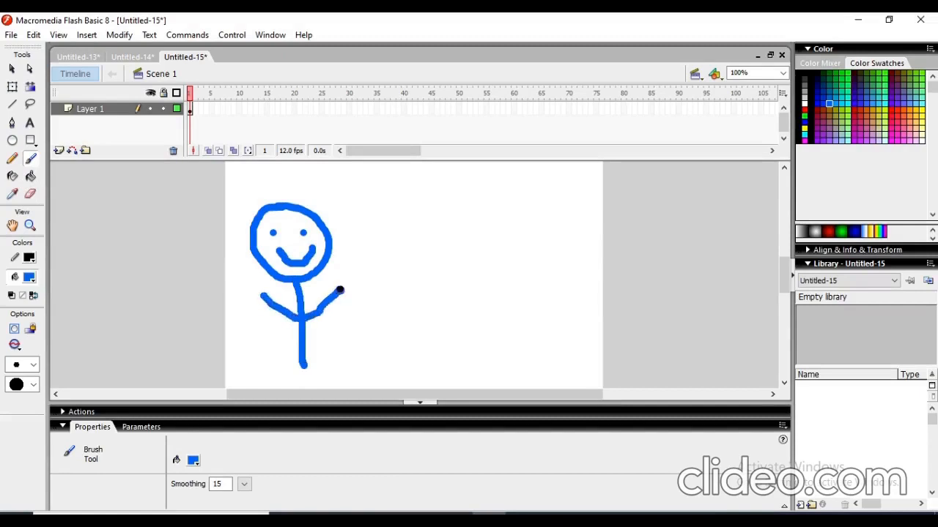
pyautogui.moveTo(301, 333); pyautogui.dragTo(274, 354)
# Insert a keyframe at frame 5 and move the stick figure right to about X 166, Y 89
pyautogui.rightClick(210, 109)
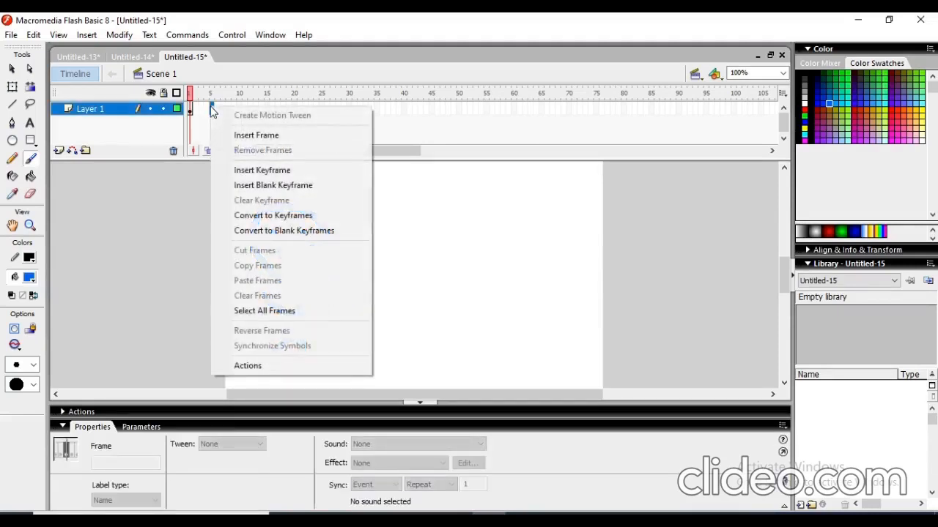
pyautogui.click(284, 170)
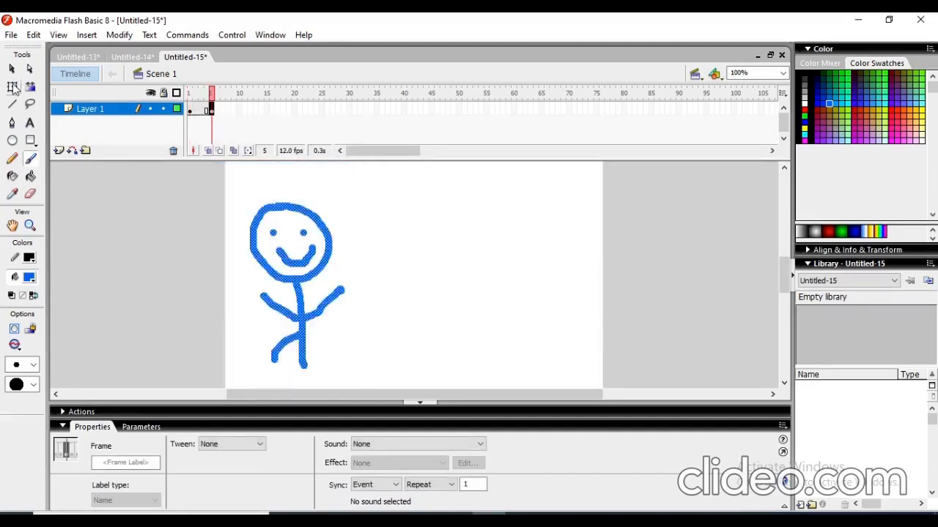
pyautogui.click(13, 88)
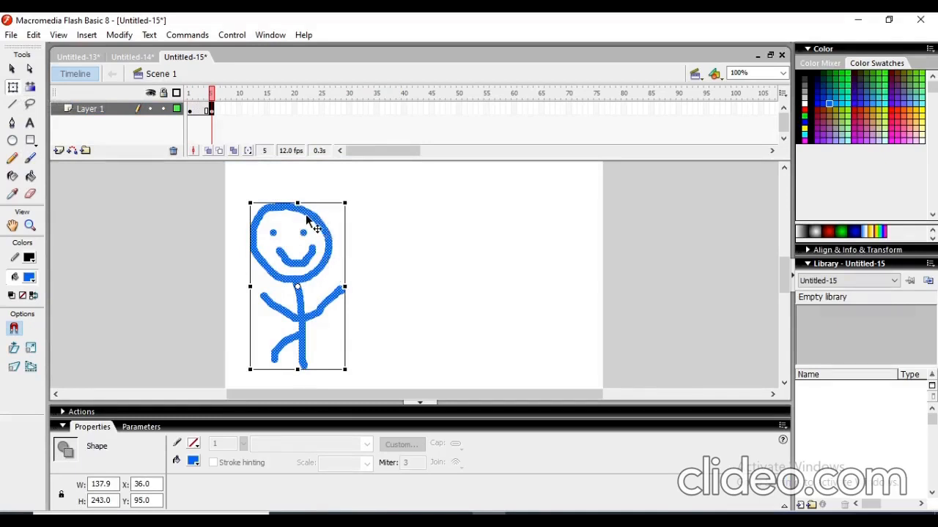
pyautogui.moveTo(306, 220); pyautogui.dragTo(396, 215)
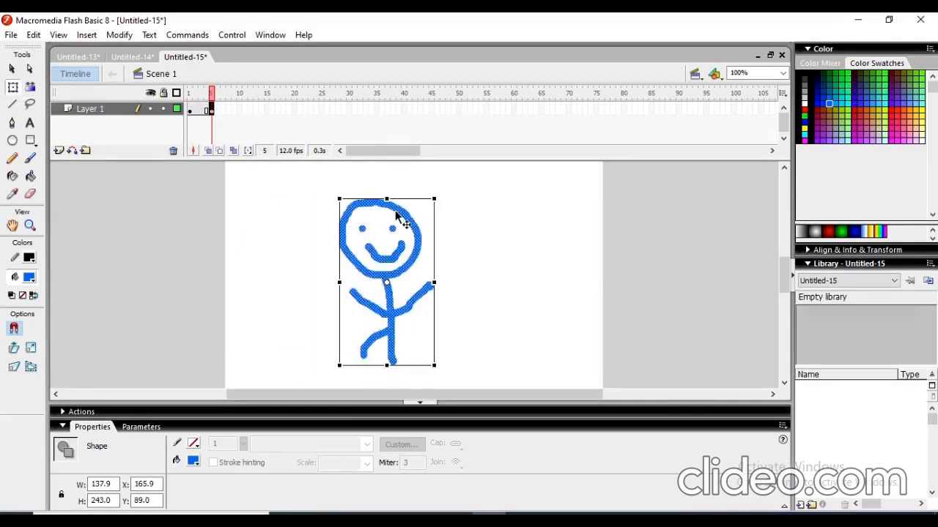
# Erase the figure's arms and bent leg in frame 5 and repaint them with lowered arms and a leg stretched out to the right
pyautogui.click(30, 193)
pyautogui.moveTo(355, 285)
pyautogui.mouseDown()
pyautogui.moveTo(380, 312)
pyautogui.moveTo(362, 354)
pyautogui.mouseUp()
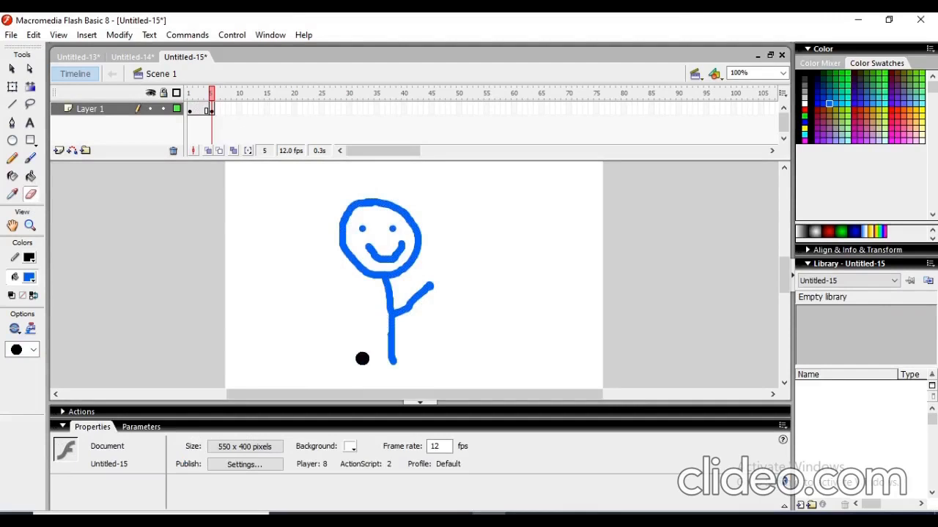
pyautogui.moveTo(434, 288); pyautogui.dragTo(402, 309)
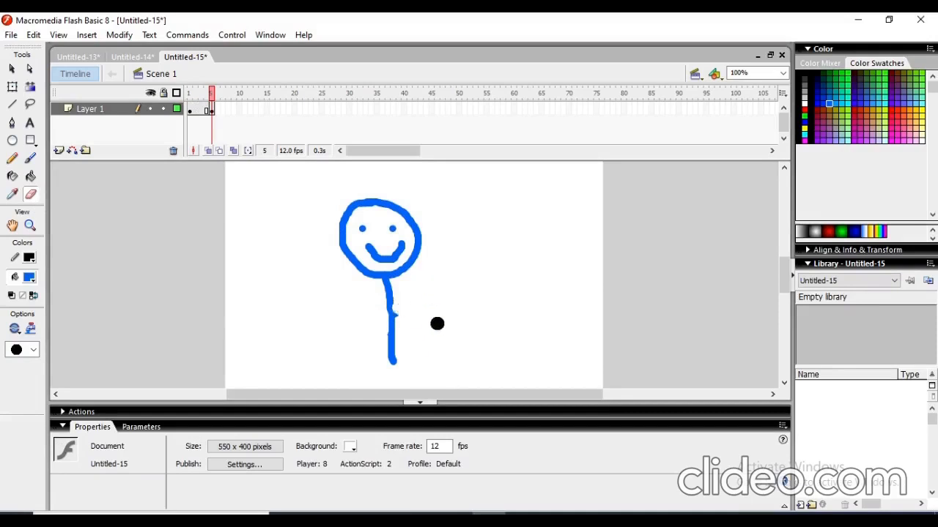
pyautogui.click(31, 160)
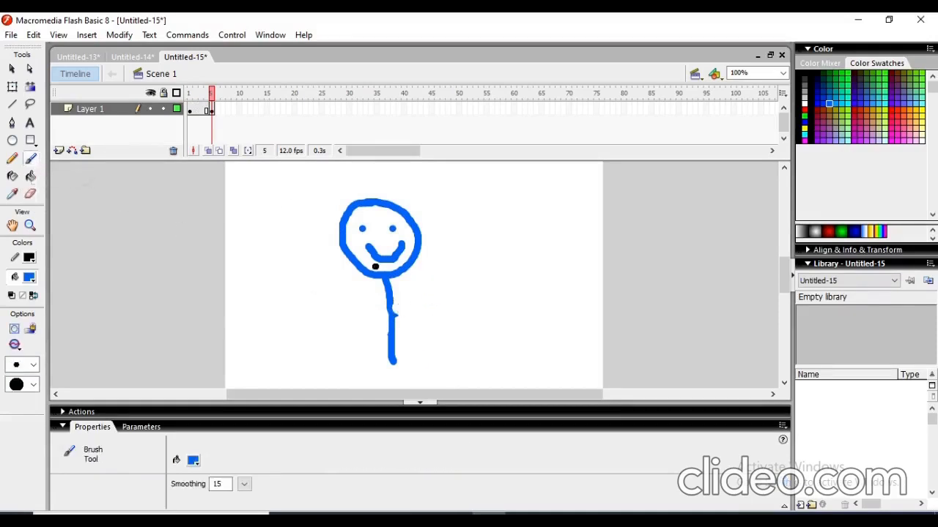
pyautogui.moveTo(358, 317)
pyautogui.mouseDown()
pyautogui.moveTo(388, 304)
pyautogui.moveTo(407, 320)
pyautogui.moveTo(438, 325)
pyautogui.moveTo(432, 351)
pyautogui.mouseUp()
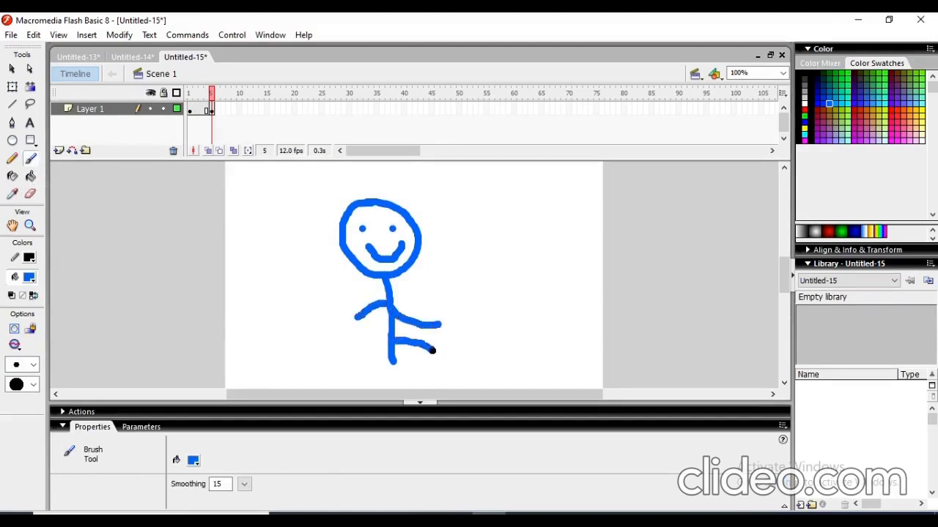
# Insert a keyframe at frame 8 and move the stick figure right to about X 274, Y 88
pyautogui.click(233, 108)
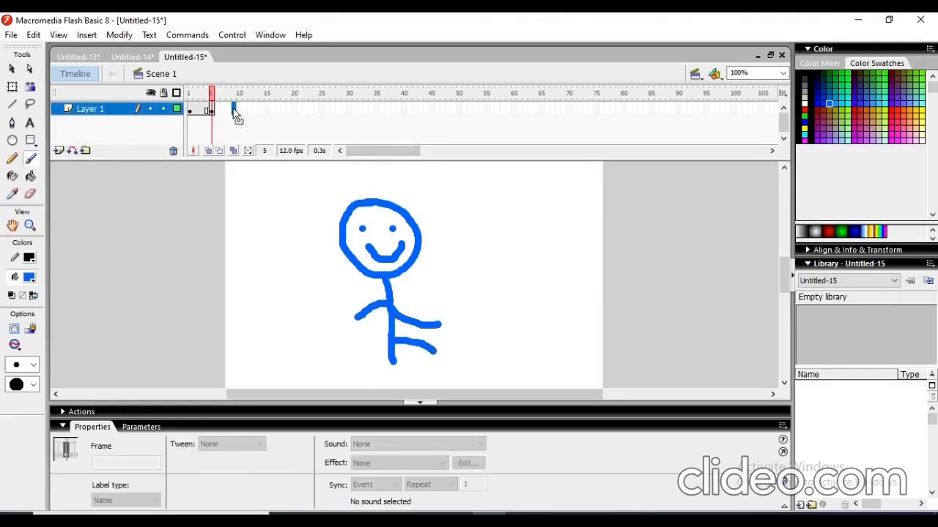
pyautogui.rightClick(232, 109)
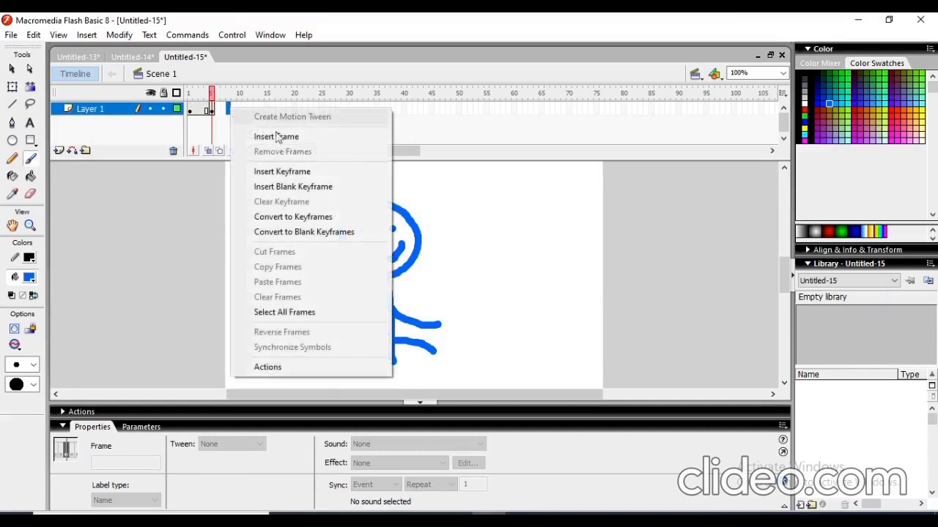
pyautogui.click(282, 171)
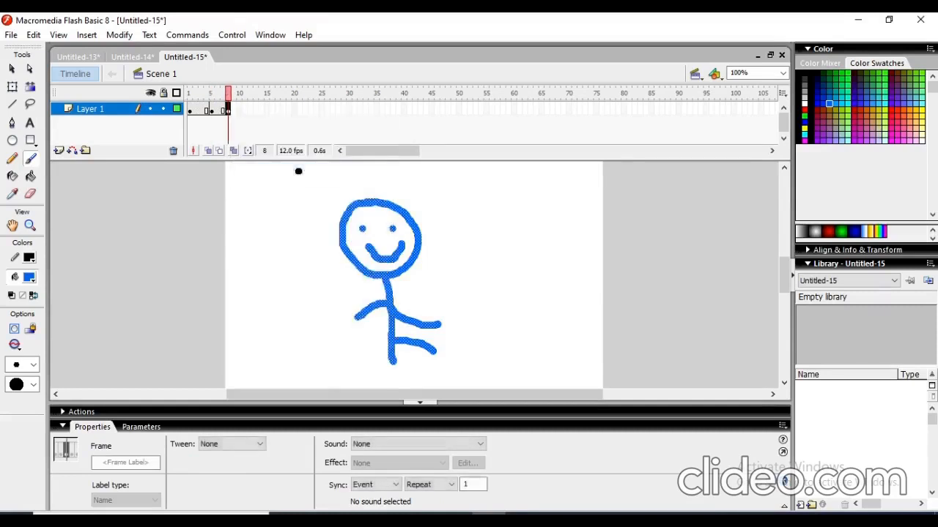
pyautogui.click(12, 87)
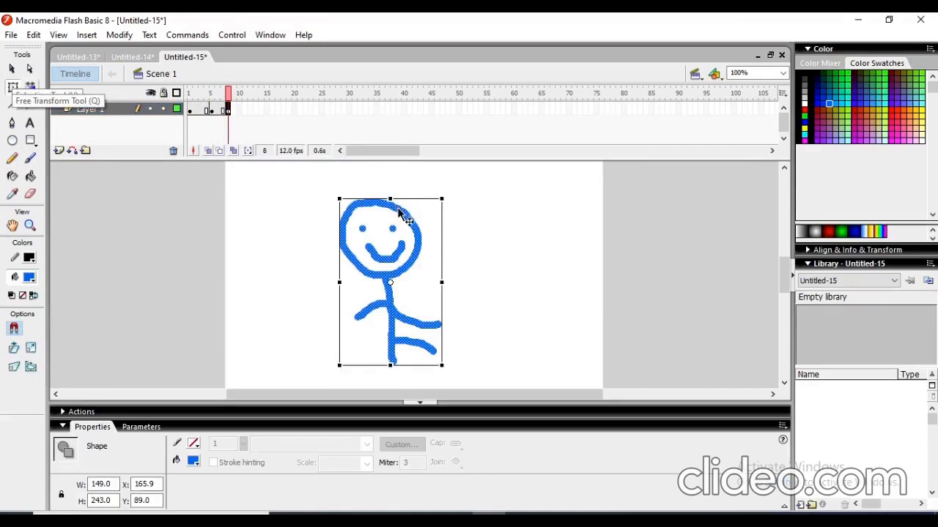
pyautogui.moveTo(399, 214); pyautogui.dragTo(479, 213)
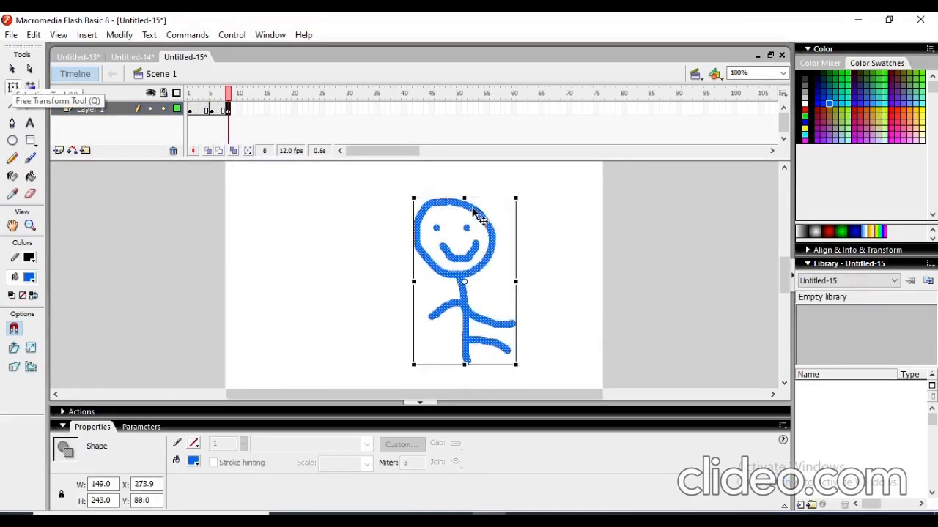
# Erase both arms and the outstretched leg of the figure in frame 8
pyautogui.click(30, 194)
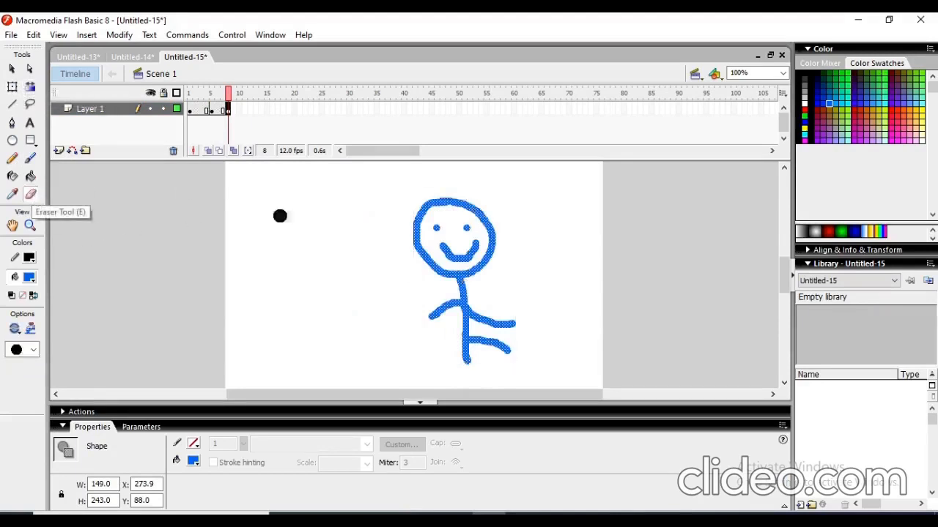
pyautogui.moveTo(427, 309)
pyautogui.mouseDown()
pyautogui.moveTo(450, 303)
pyautogui.moveTo(421, 317)
pyautogui.mouseUp()
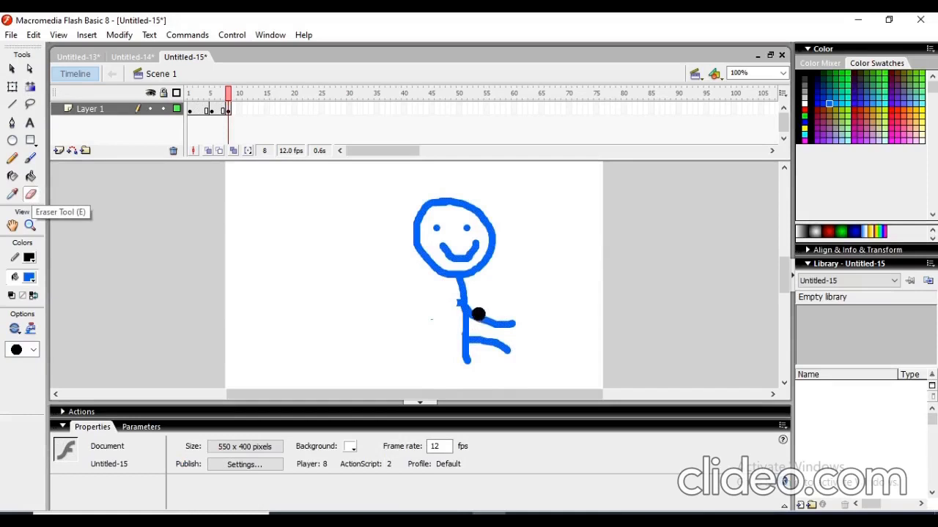
pyautogui.moveTo(478, 315)
pyautogui.mouseDown()
pyautogui.moveTo(514, 324)
pyautogui.moveTo(478, 337)
pyautogui.moveTo(506, 347)
pyautogui.mouseUp()
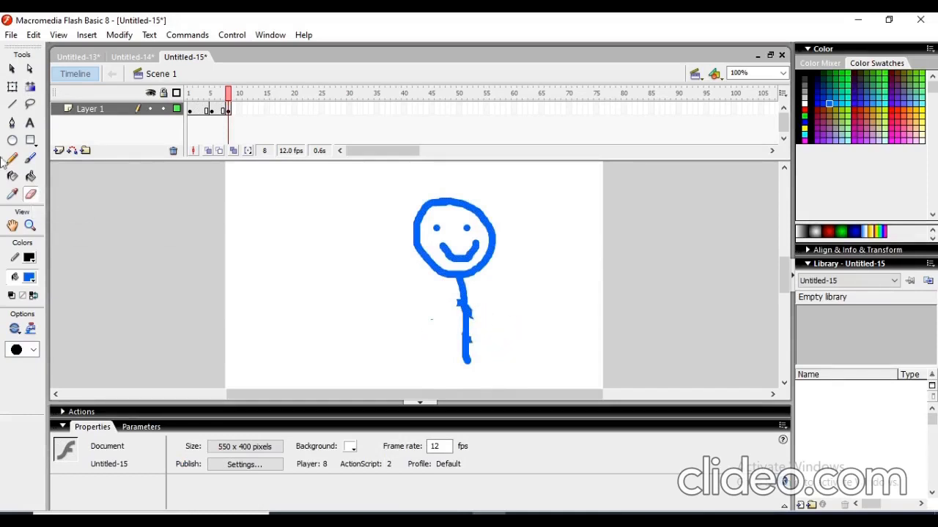
# Paint raised arms and a leg slanting down to the left in frame 8, and erase the stray blue dot beside the figure
pyautogui.click(30, 159)
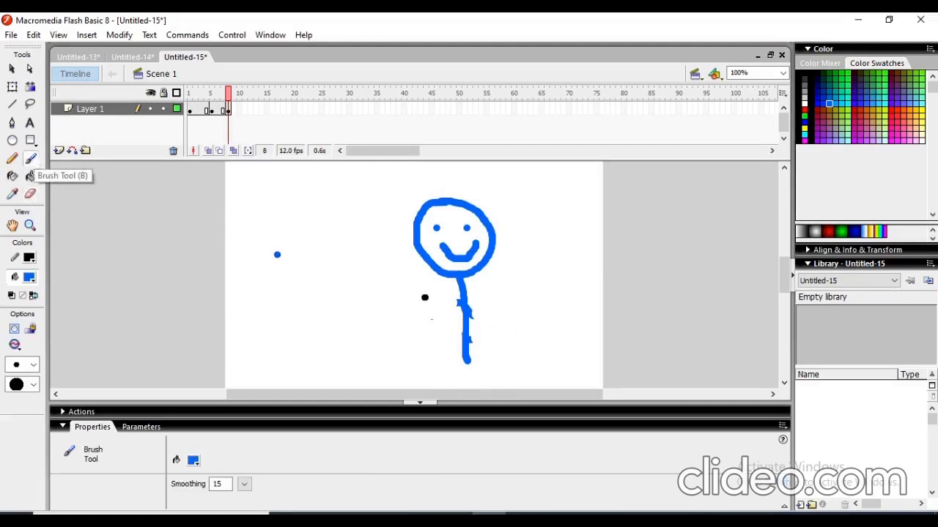
pyautogui.moveTo(412, 293)
pyautogui.mouseDown()
pyautogui.moveTo(486, 301)
pyautogui.moveTo(518, 267)
pyautogui.mouseUp()
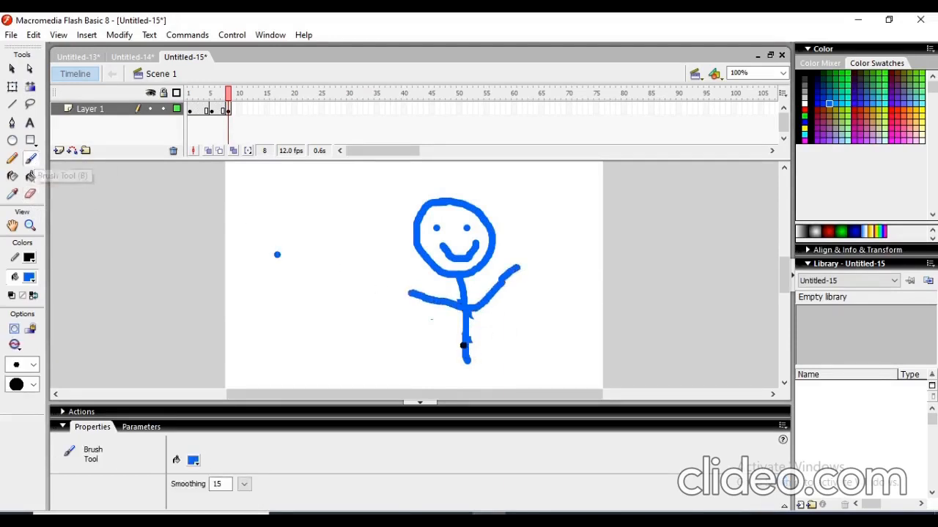
pyautogui.moveTo(463, 341); pyautogui.dragTo(443, 357)
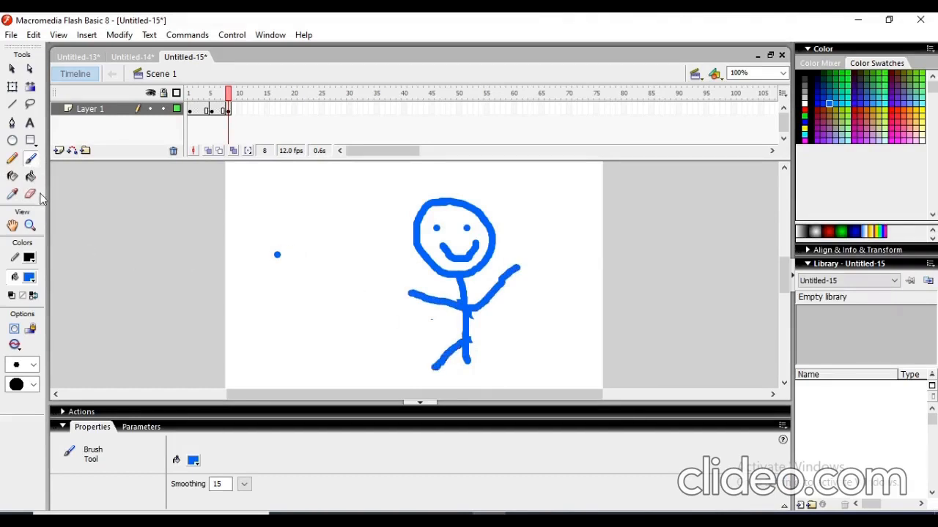
pyautogui.click(30, 194)
pyautogui.click(277, 255)
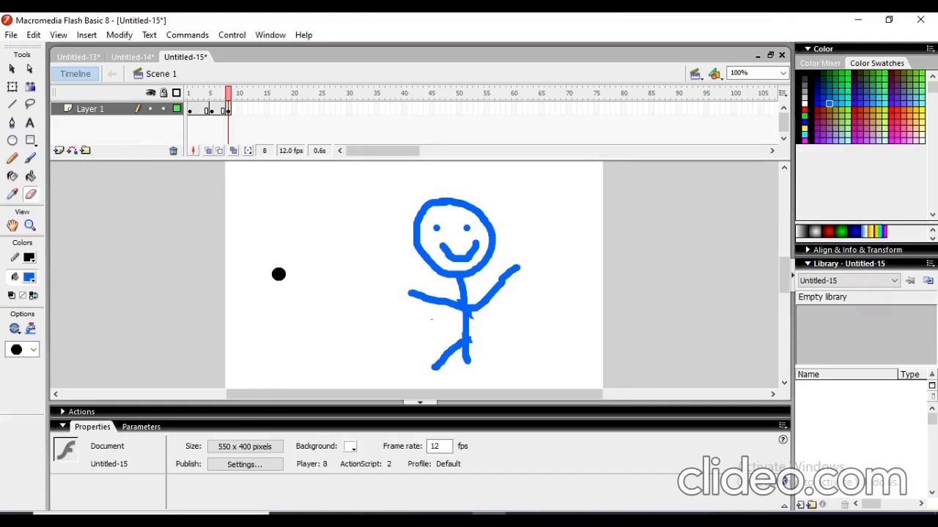
# Insert a keyframe at frame 12 and move the stick figure right to about X 383, Y 88
pyautogui.click(249, 110)
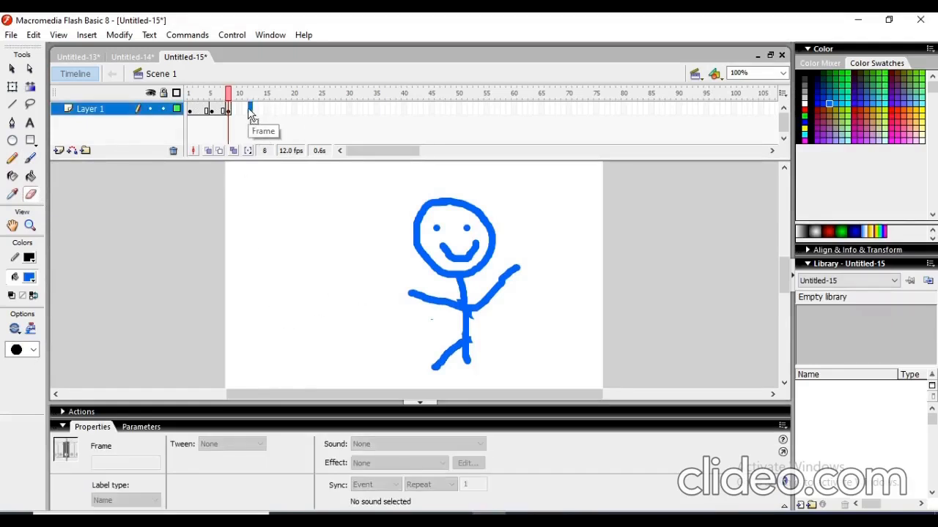
pyautogui.rightClick(249, 111)
pyautogui.click(305, 176)
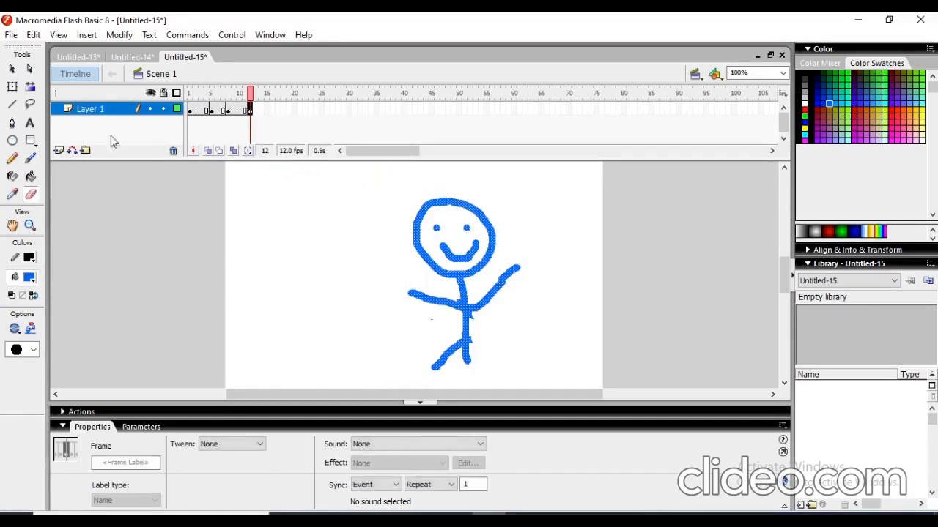
pyautogui.click(12, 87)
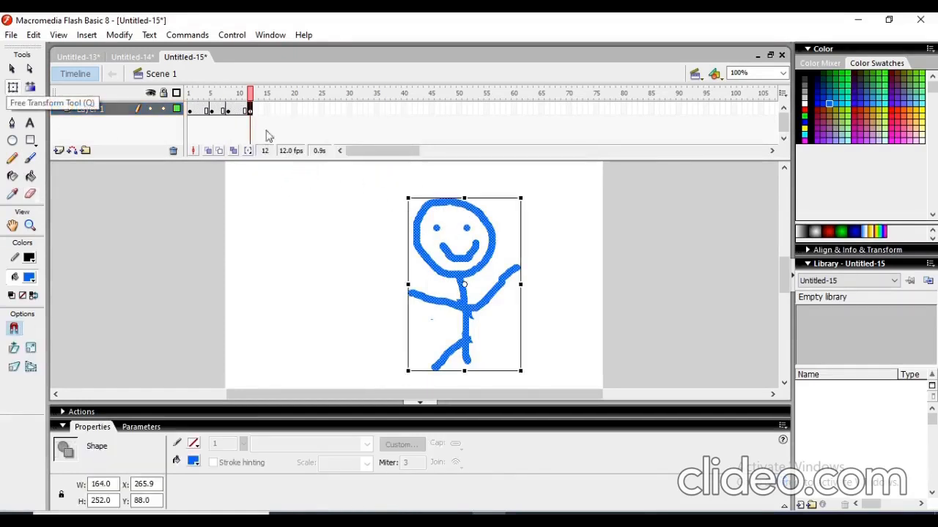
pyautogui.moveTo(467, 210); pyautogui.dragTo(553, 211)
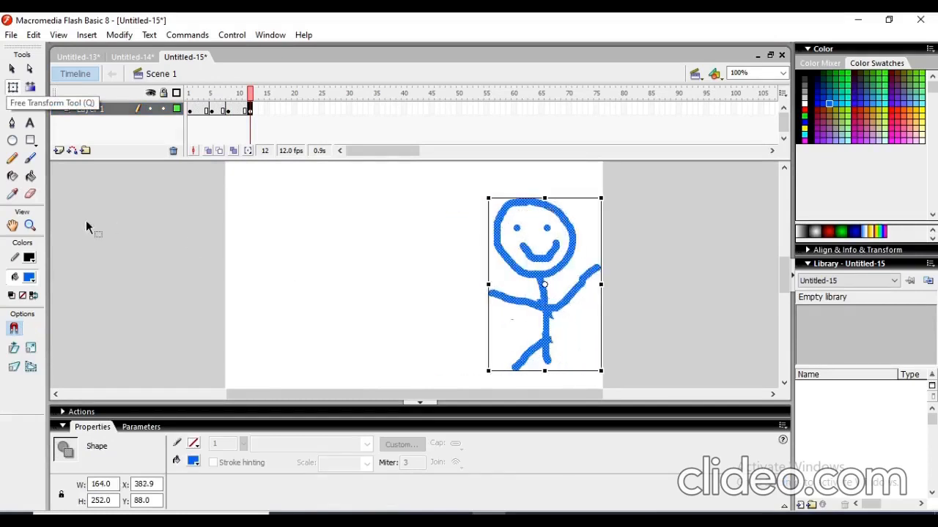
# Erase both arms and the slanting leg of the figure in frame 12
pyautogui.click(30, 194)
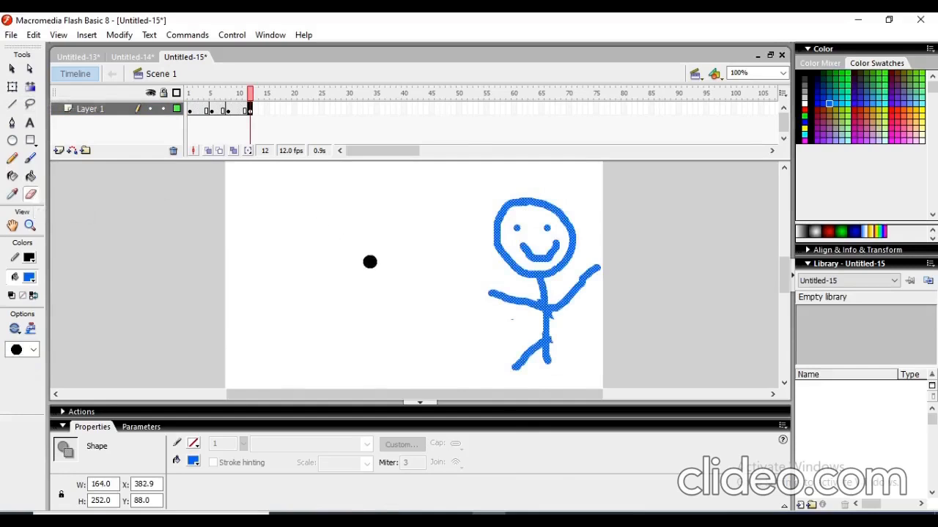
pyautogui.moveTo(484, 290)
pyautogui.mouseDown()
pyautogui.moveTo(528, 303)
pyautogui.moveTo(533, 315)
pyautogui.moveTo(527, 358)
pyautogui.moveTo(510, 372)
pyautogui.mouseUp()
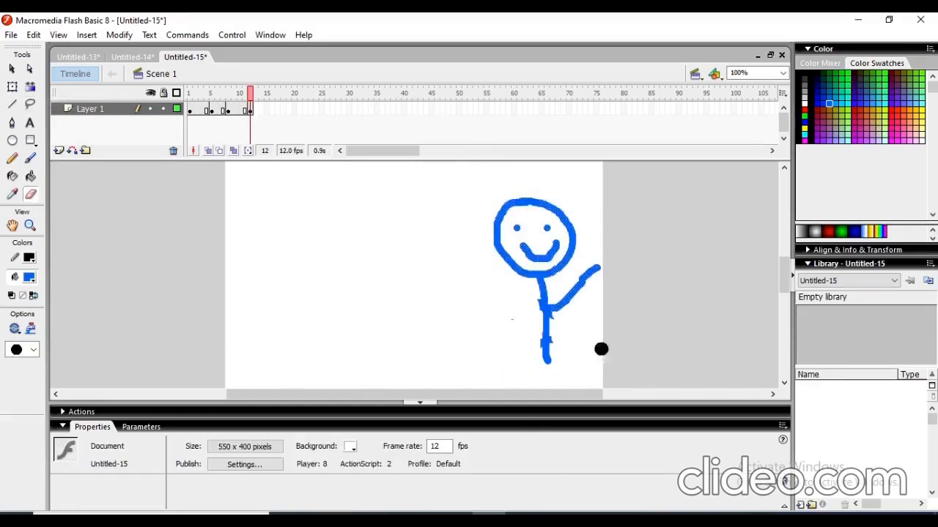
pyautogui.moveTo(599, 279)
pyautogui.mouseDown()
pyautogui.moveTo(594, 271)
pyautogui.moveTo(560, 310)
pyautogui.mouseUp()
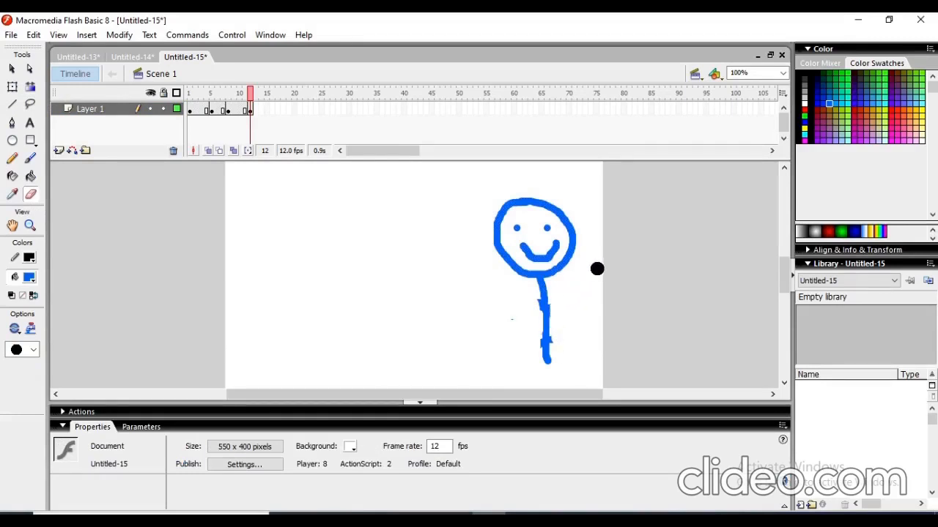
# Paint two slightly raised arms and a leg slanting down to the left on the figure in frame 12
pyautogui.click(30, 160)
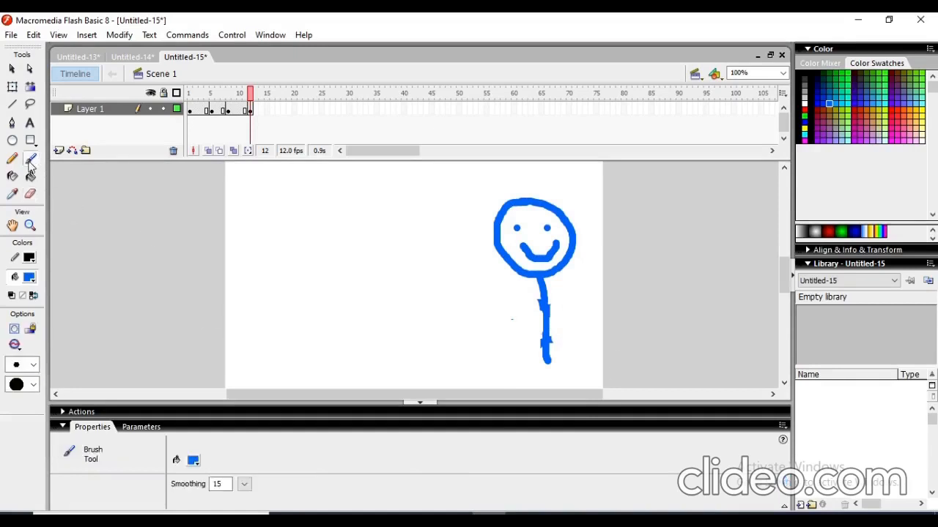
pyautogui.moveTo(496, 290)
pyautogui.mouseDown()
pyautogui.moveTo(549, 308)
pyautogui.moveTo(579, 287)
pyautogui.mouseUp()
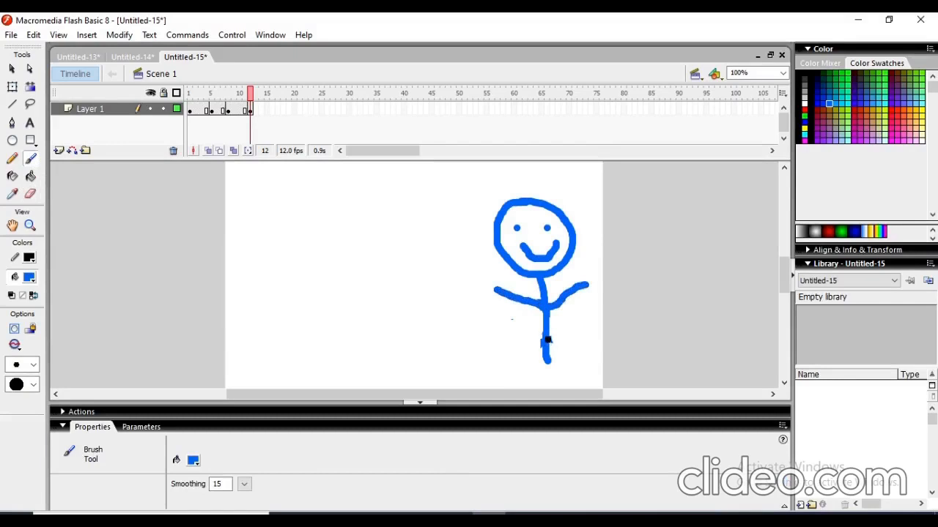
pyautogui.moveTo(543, 342); pyautogui.dragTo(517, 368)
# Return to frame 1, test the stick figure movie in the preview player and close it
pyautogui.click(189, 111)
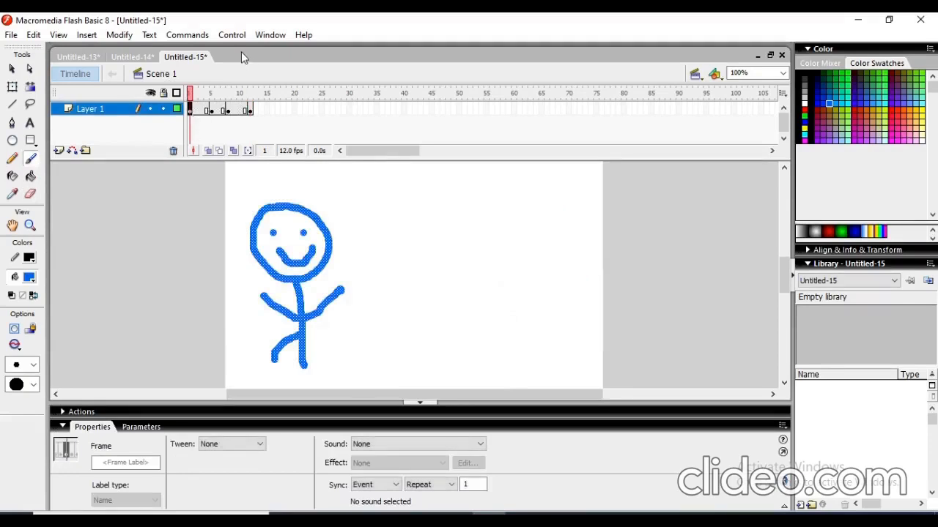
pyautogui.hotkey('ctrl', 'Return')
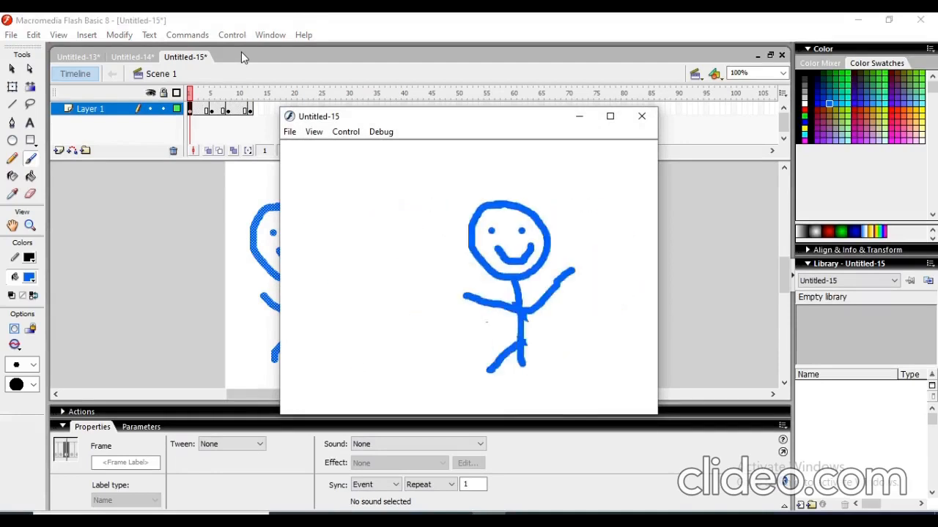
pyautogui.click(643, 117)
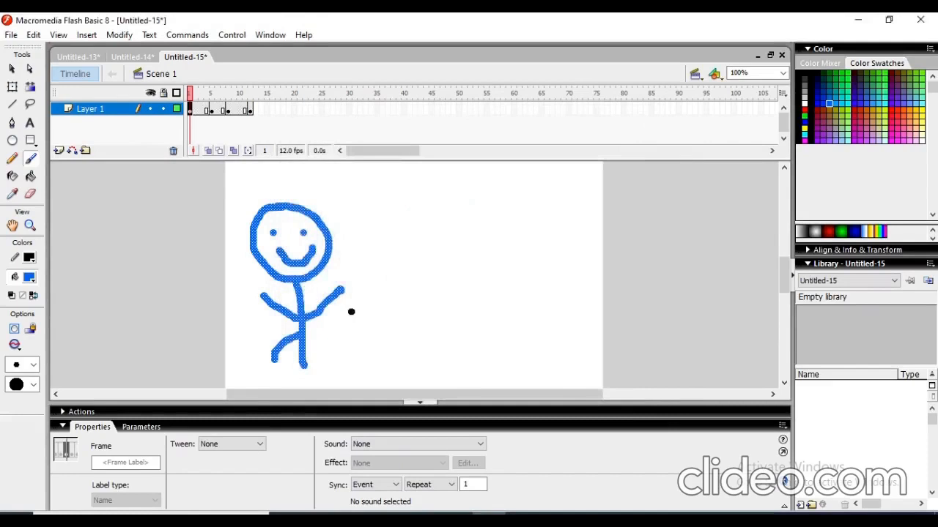
# Create a new blank Flash Document
pyautogui.click(11, 35)
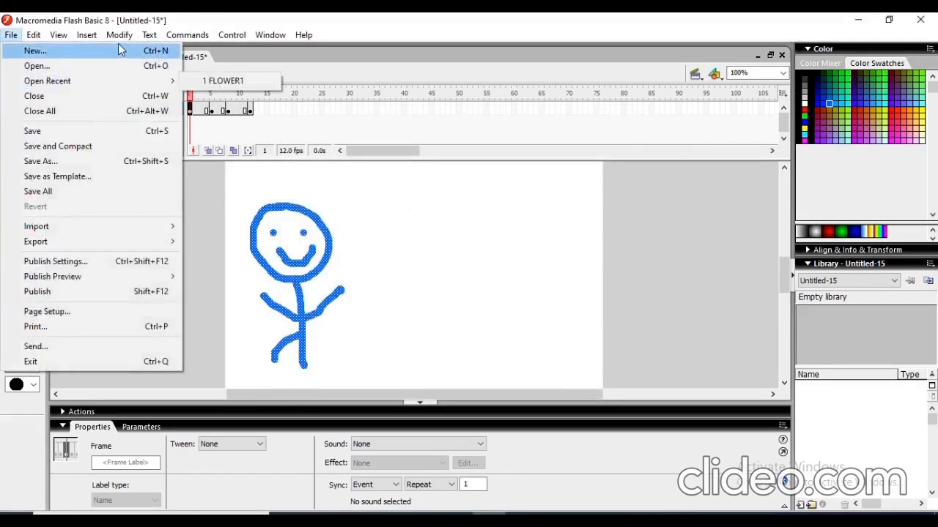
pyautogui.click(118, 49)
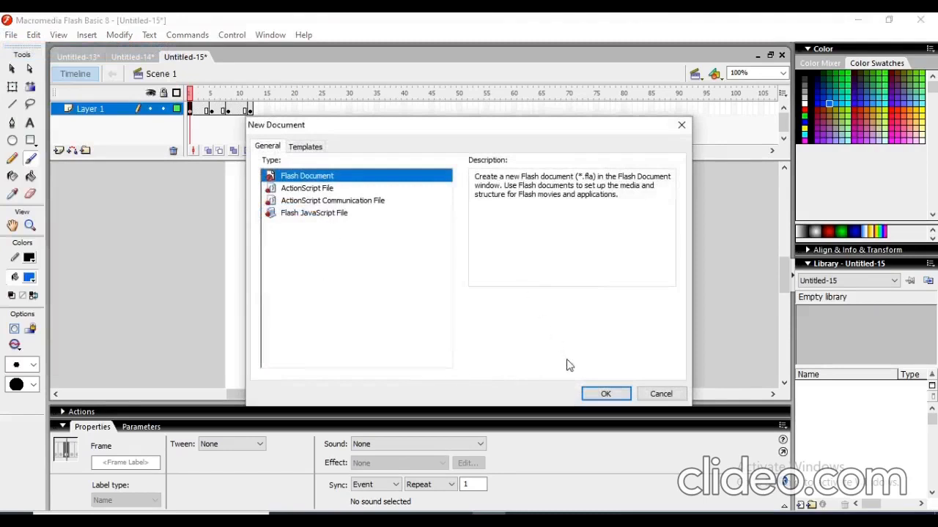
pyautogui.click(603, 393)
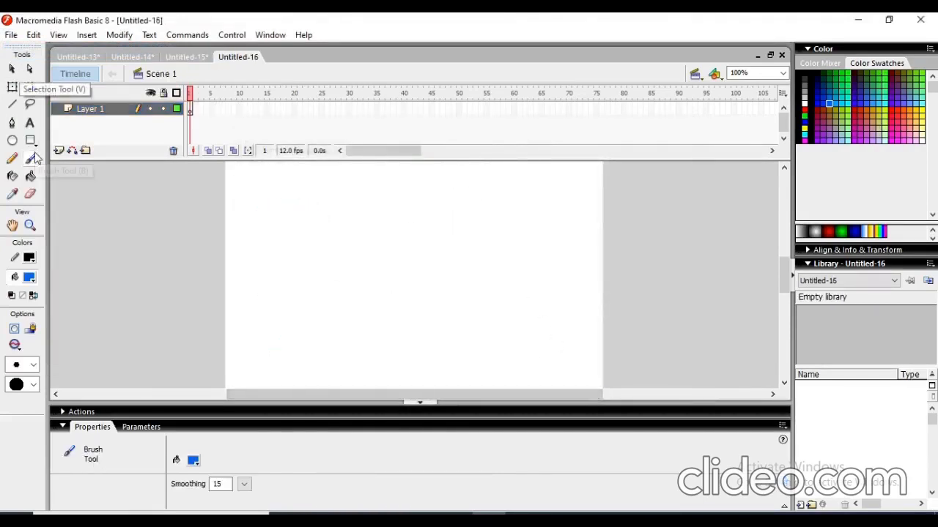
# Paint a blue stick figure with a smiling face, raised arms and two legs, about 126 by 236 pixels, near the stage's upper left
pyautogui.moveTo(269, 184)
pyautogui.mouseDown()
pyautogui.moveTo(263, 220)
pyautogui.moveTo(308, 236)
pyautogui.moveTo(333, 189)
pyautogui.moveTo(287, 180)
pyautogui.moveTo(258, 195)
pyautogui.mouseUp()
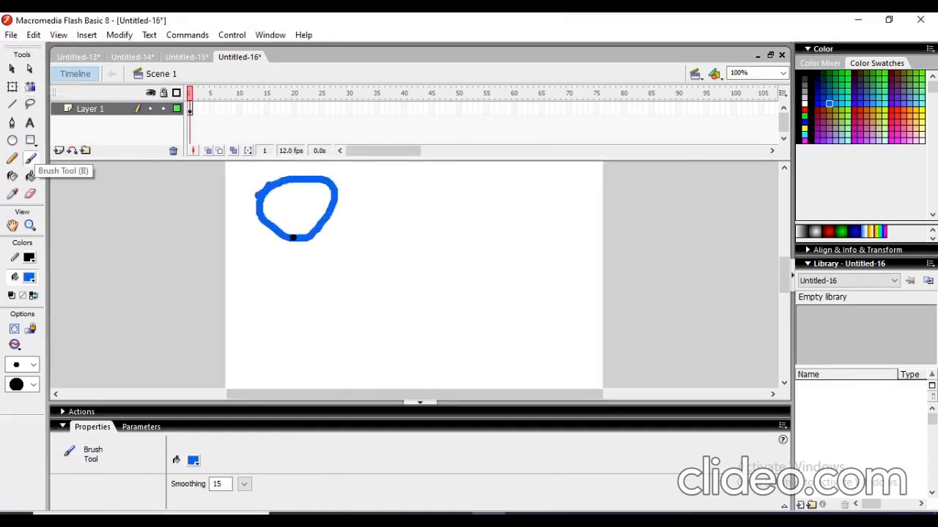
pyautogui.moveTo(293, 239); pyautogui.dragTo(303, 326)
pyautogui.moveTo(264, 257)
pyautogui.mouseDown()
pyautogui.moveTo(291, 285)
pyautogui.moveTo(337, 258)
pyautogui.mouseUp()
pyautogui.moveTo(299, 294); pyautogui.dragTo(278, 324)
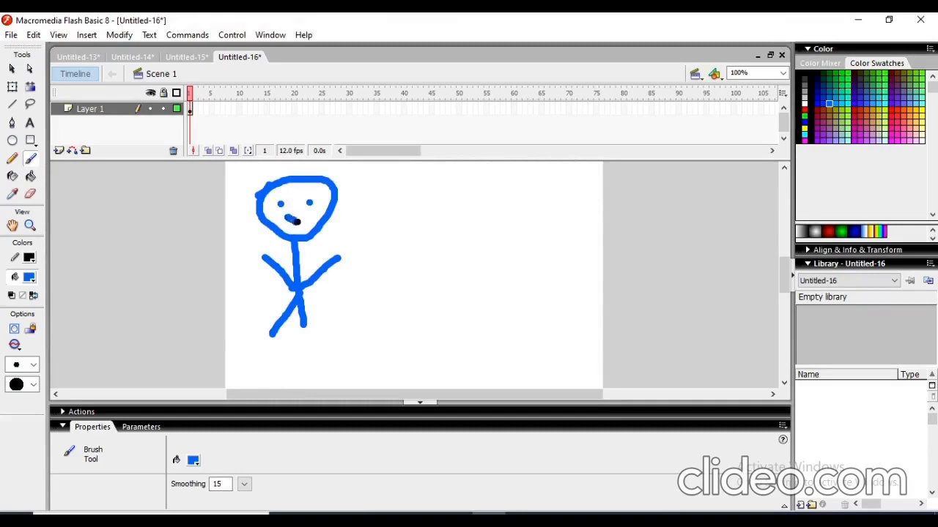
# Extend Layer 1 by inserting a frame at frame 40
pyautogui.click(403, 108)
pyautogui.rightClick(404, 108)
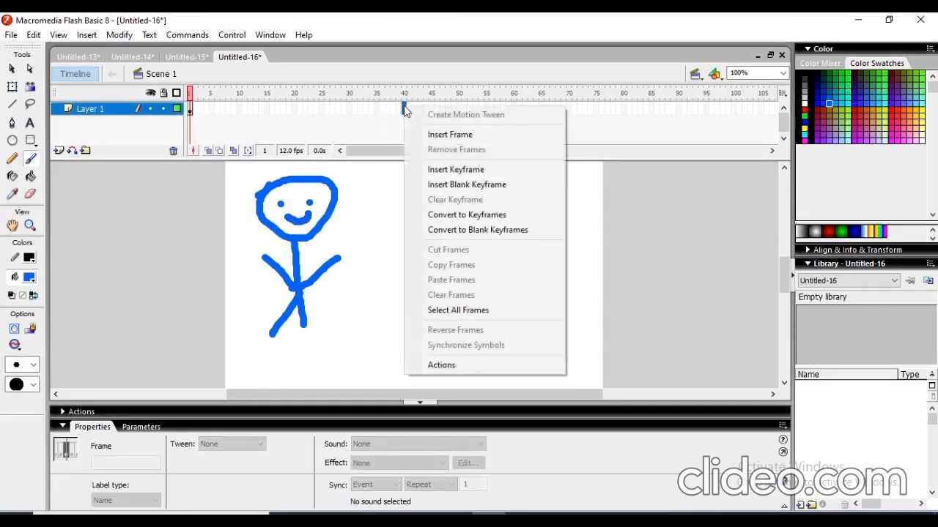
pyautogui.click(461, 135)
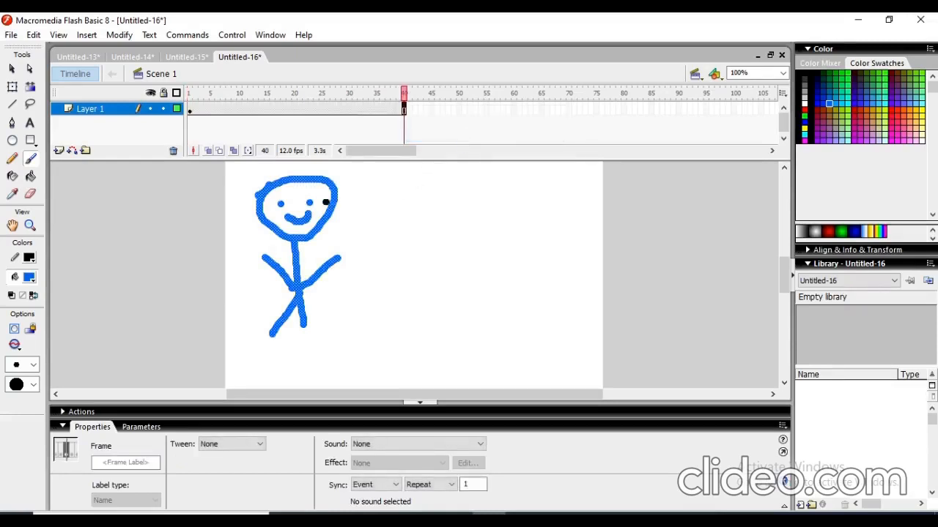
pyautogui.click(12, 86)
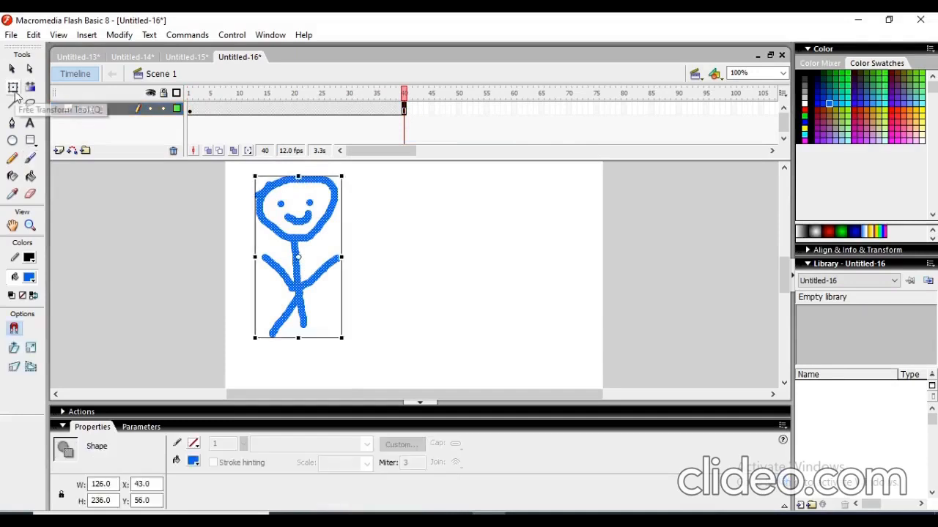
pyautogui.moveTo(351, 195); pyautogui.dragTo(483, 210)
pyautogui.click(359, 253)
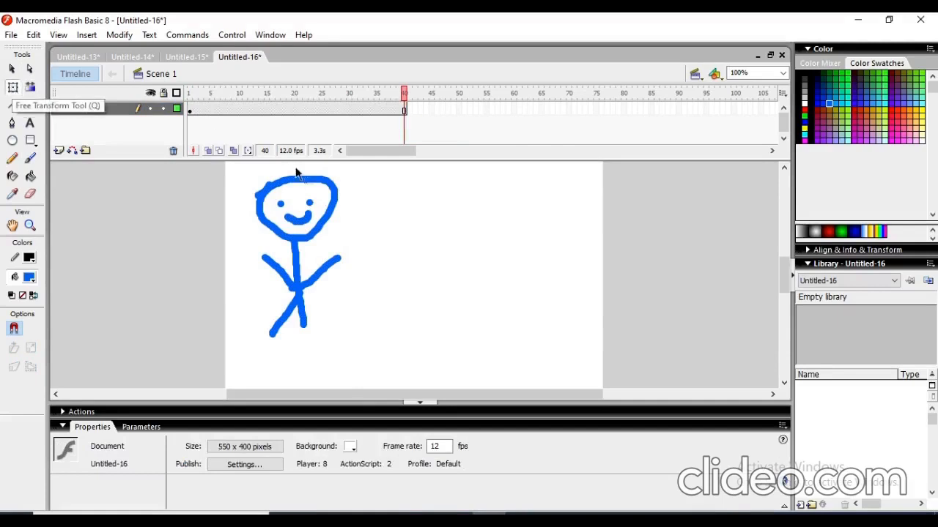
pyautogui.hotkey('ctrl', 'a')
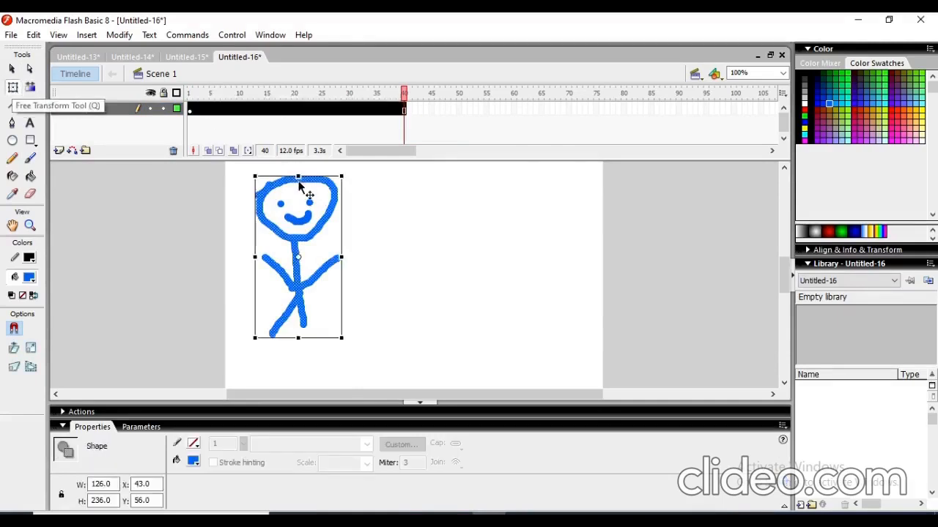
pyautogui.click(404, 241)
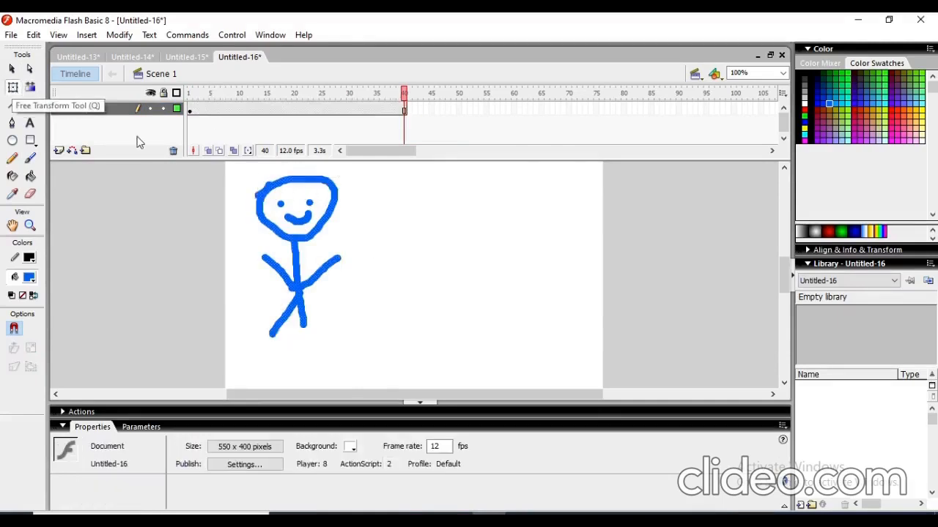
pyautogui.click(12, 88)
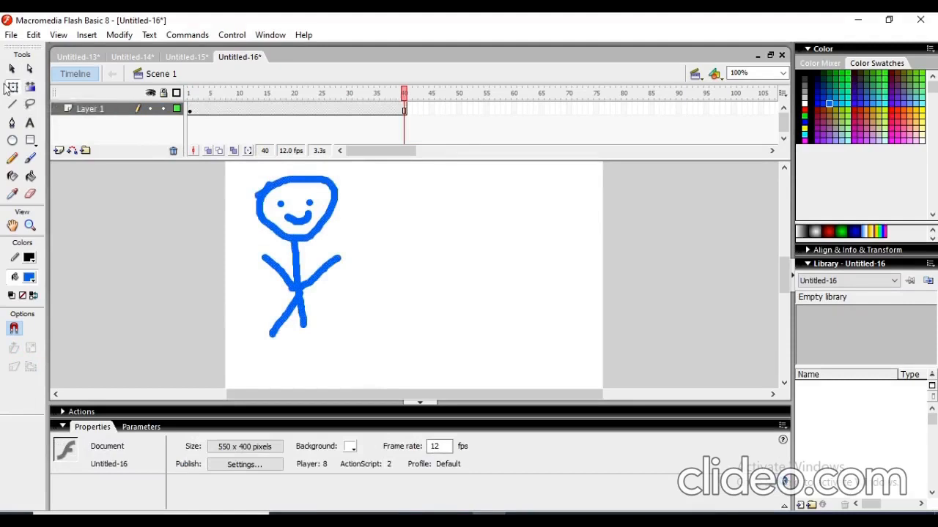
pyautogui.click(281, 189)
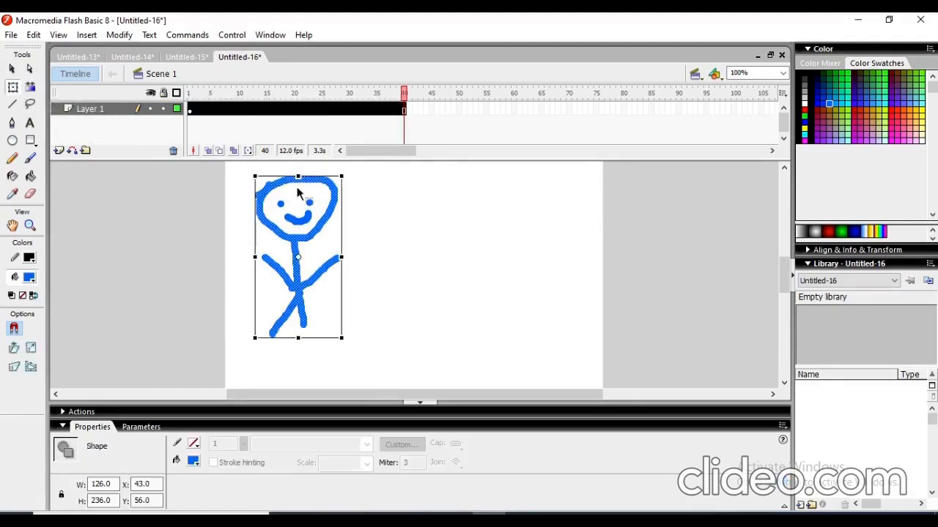
pyautogui.click(391, 255)
pyautogui.click(100, 142)
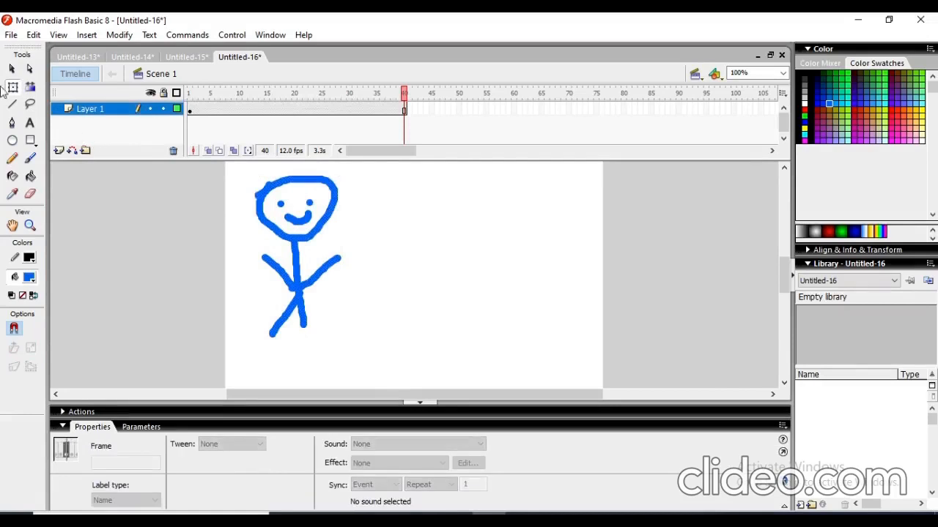
# Select the whole stick figure in frame 40 and move it right to about X 412, Y 52
pyautogui.click(10, 91)
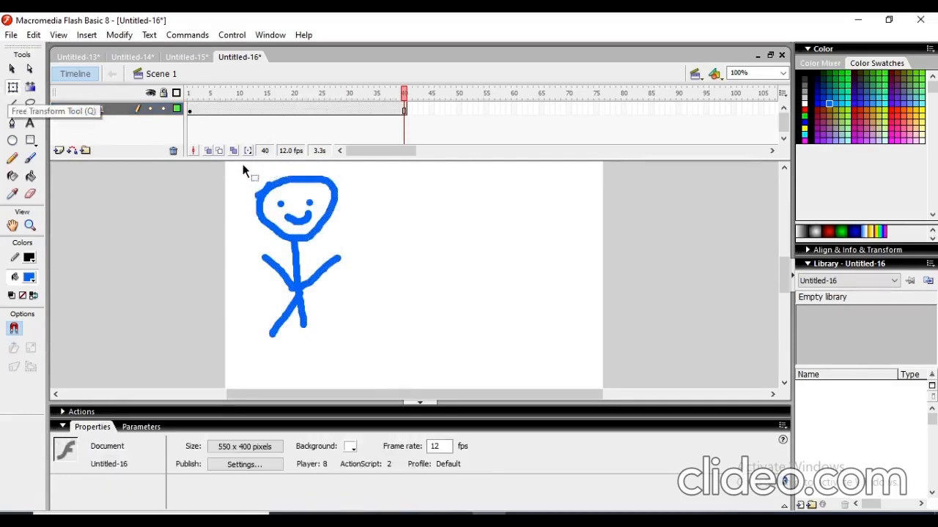
pyautogui.moveTo(242, 164); pyautogui.dragTo(363, 359)
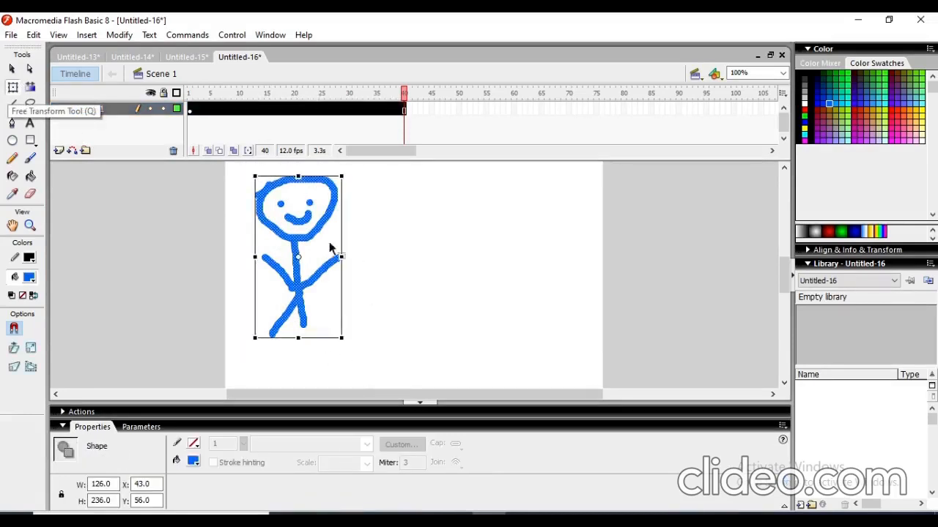
pyautogui.moveTo(317, 189); pyautogui.dragTo(571, 194)
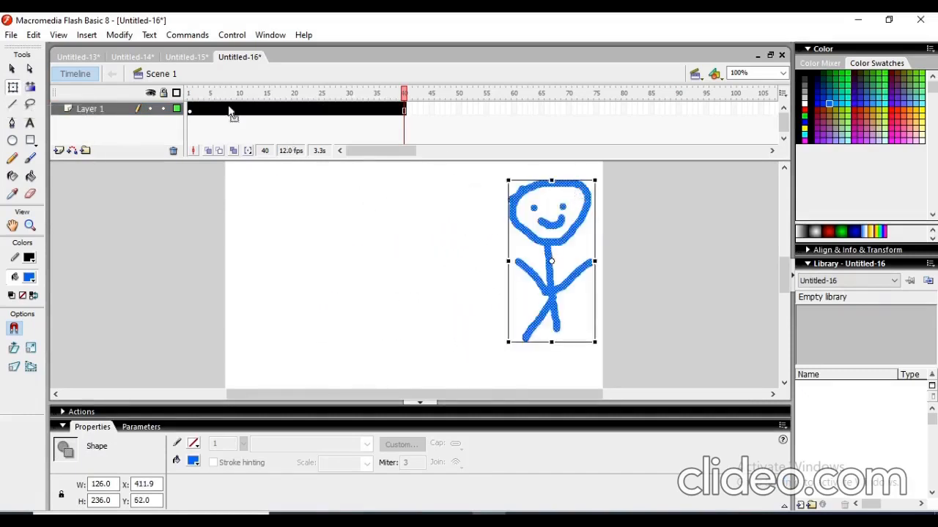
# Create a motion tween from frame 1 of Layer 1
pyautogui.click(190, 110)
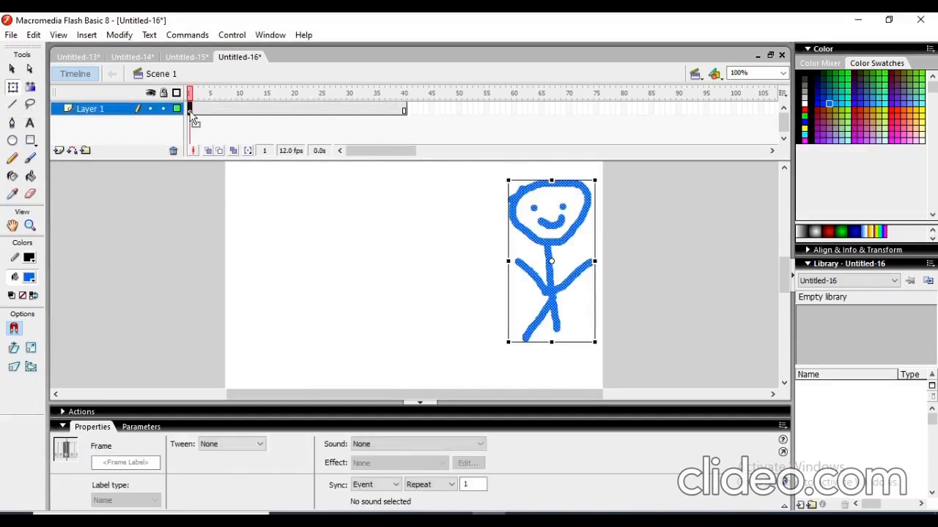
pyautogui.rightClick(192, 112)
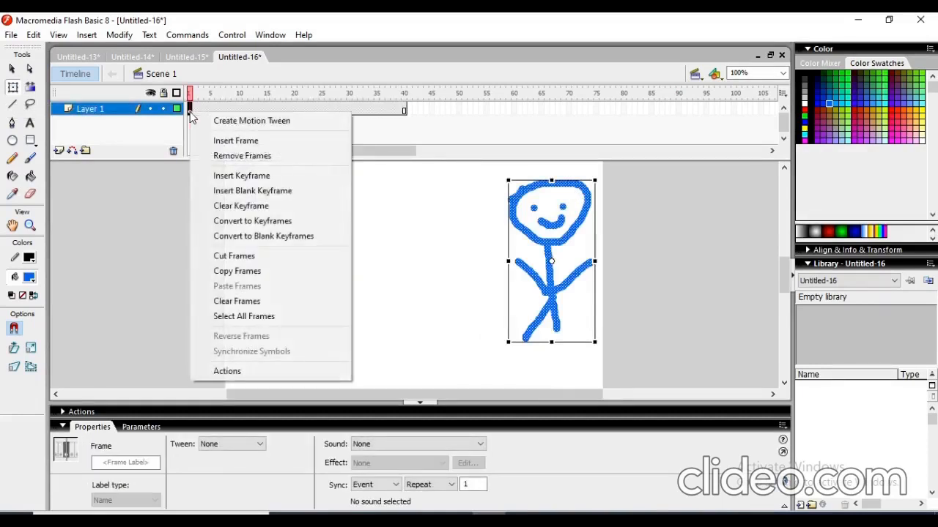
pyautogui.click(233, 124)
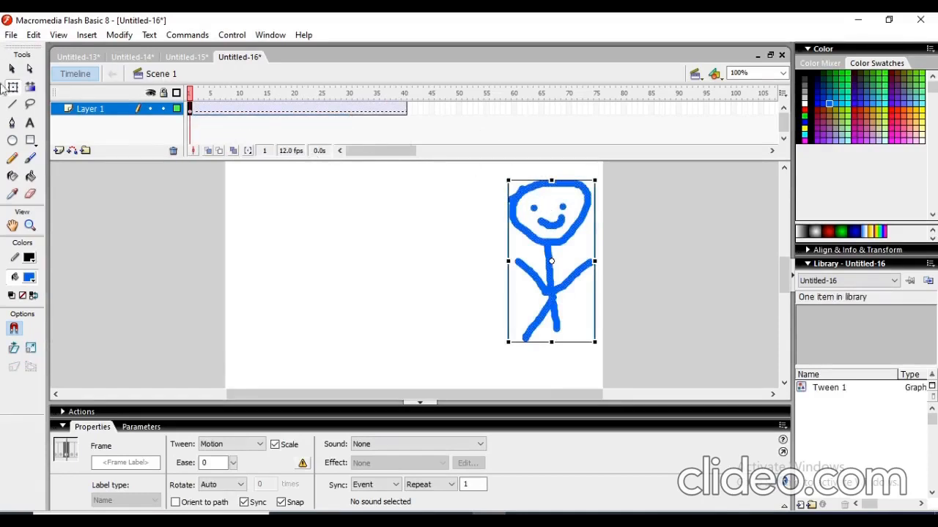
# Move the stick figure in frame 1 to the stage's left edge at about X 2, Y 70 and play the timeline
pyautogui.click(555, 230)
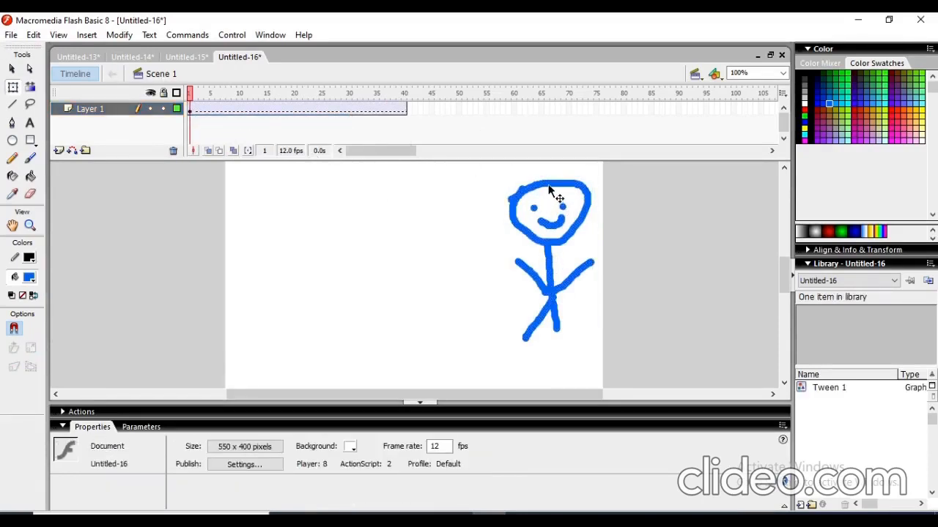
pyautogui.moveTo(549, 191); pyautogui.dragTo(267, 192)
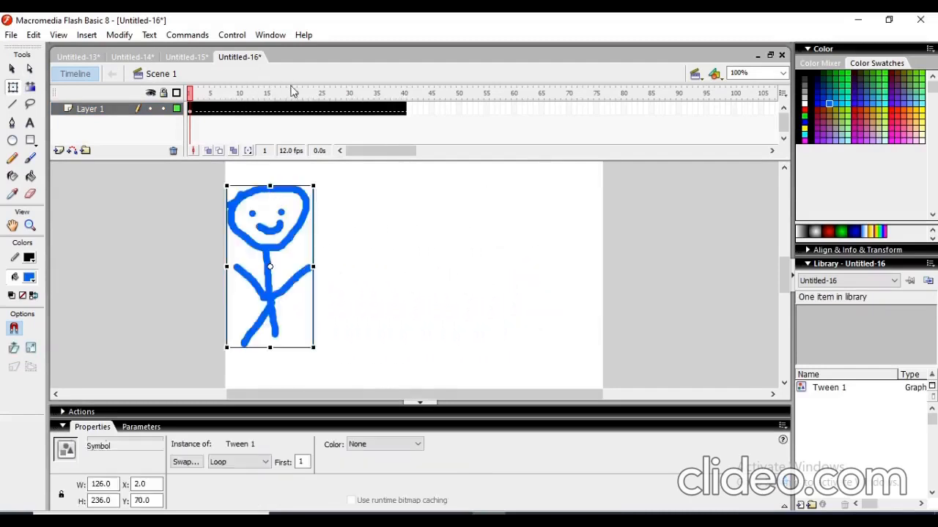
pyautogui.press('Return')
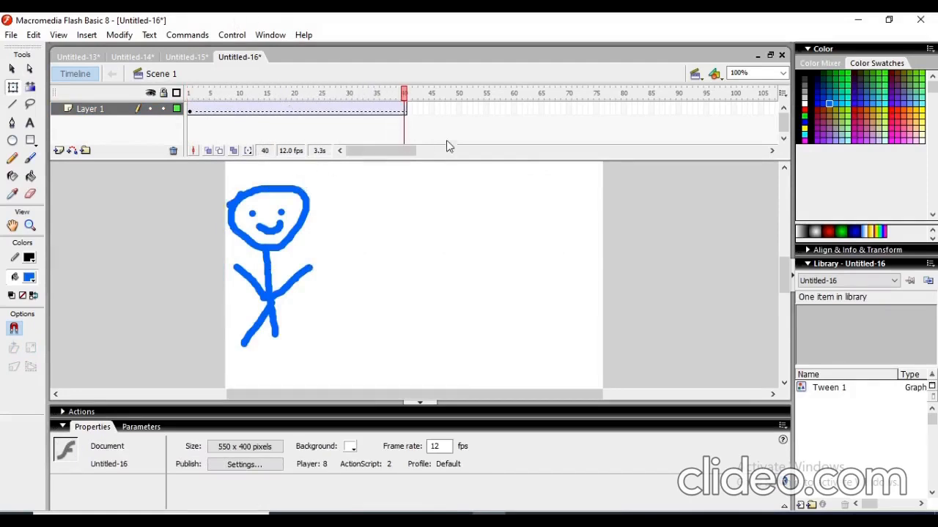
# Insert a frame at frame 40 of Layer 1 and move the stick figure there right to about X 429, Y 70
pyautogui.rightClick(405, 113)
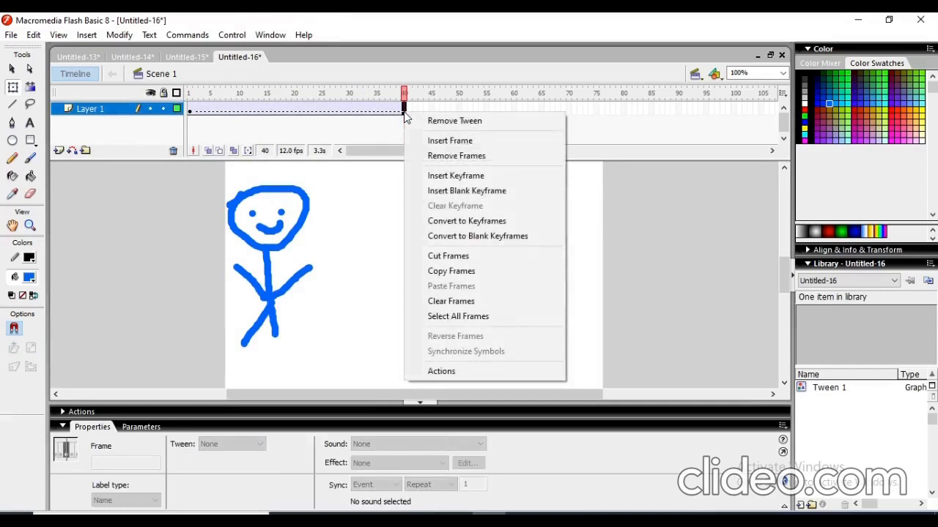
pyautogui.click(468, 144)
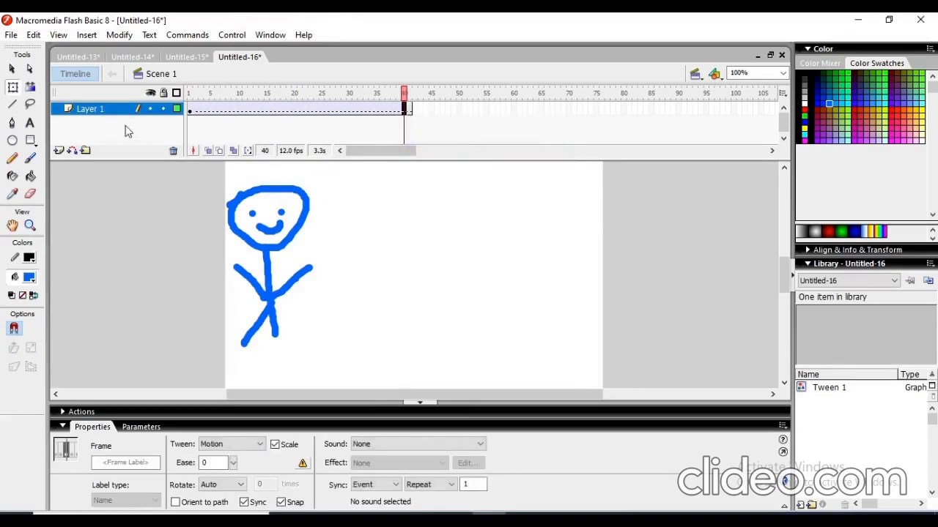
pyautogui.click(246, 134)
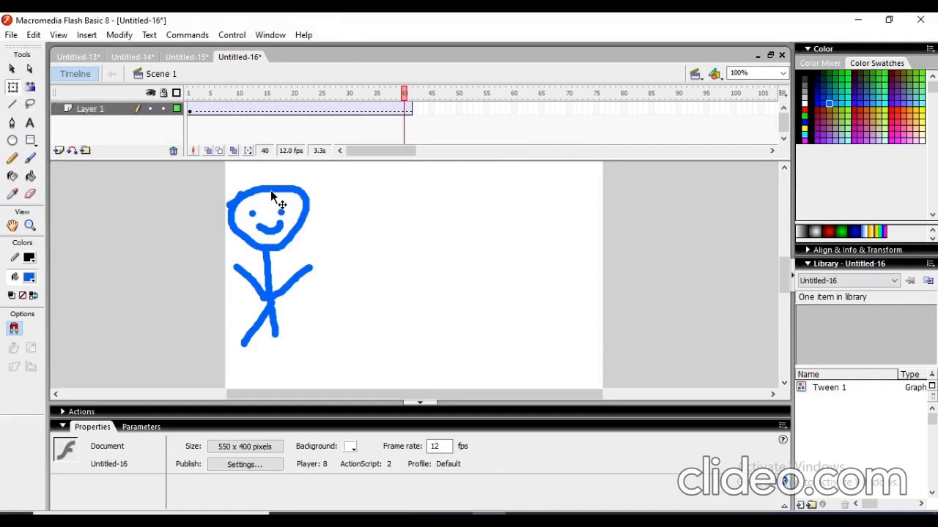
pyautogui.moveTo(270, 190); pyautogui.dragTo(565, 196)
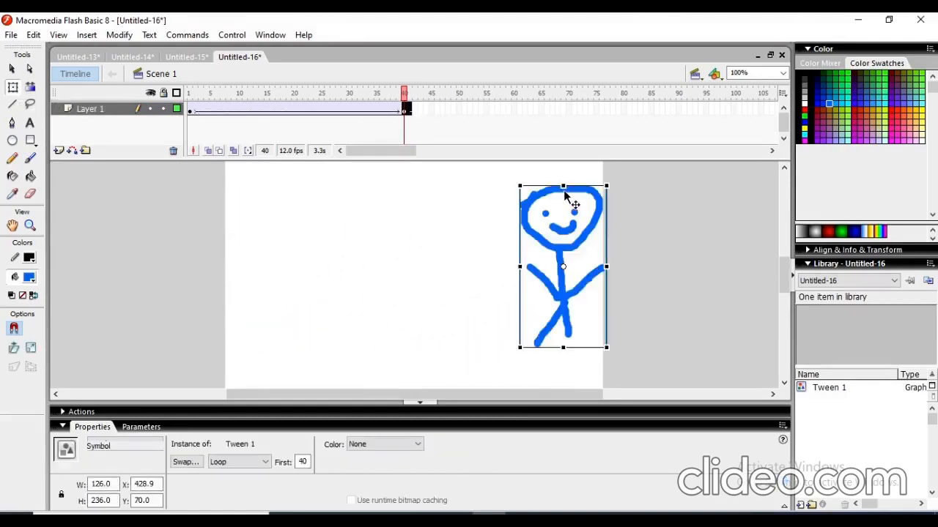
# Return to frame 1 and test the motion-tweened stick figure movie, then close the preview
pyautogui.click(190, 112)
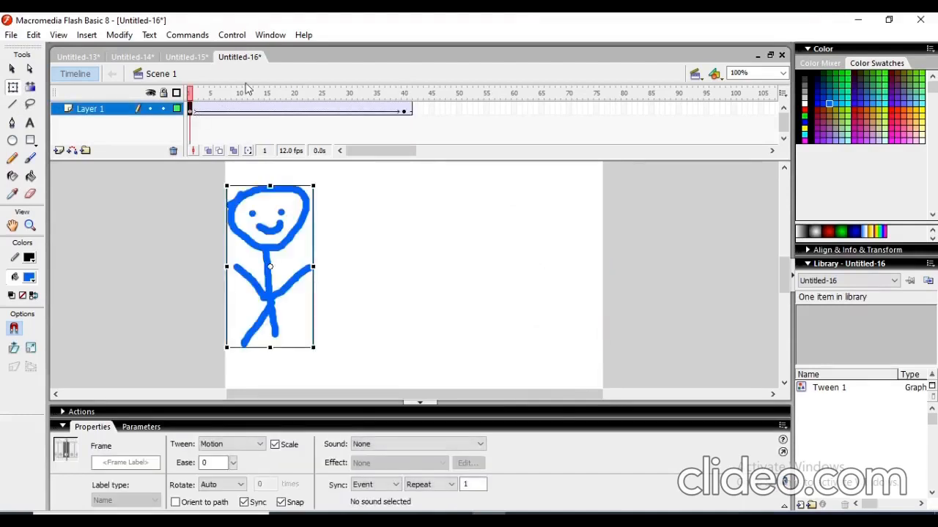
pyautogui.hotkey('ctrl', 'Return')
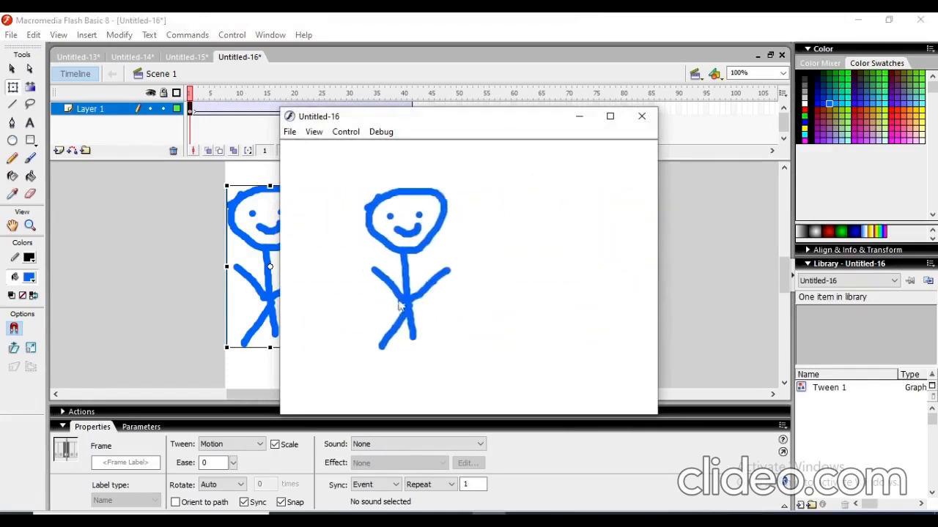
pyautogui.click(642, 117)
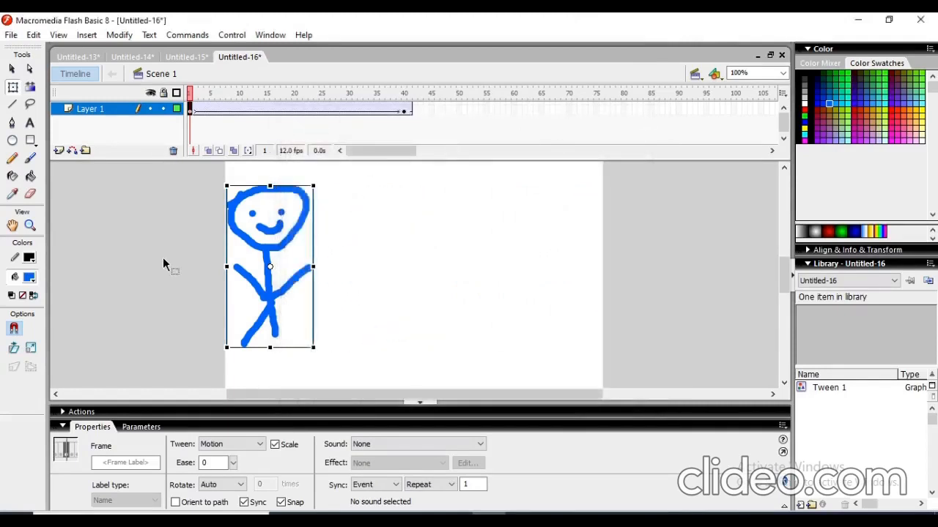
# Test the frame-by-frame movie in Untitled-15, view the wheel animation in Untitled-13, and return to Untitled-16
pyautogui.click(179, 57)
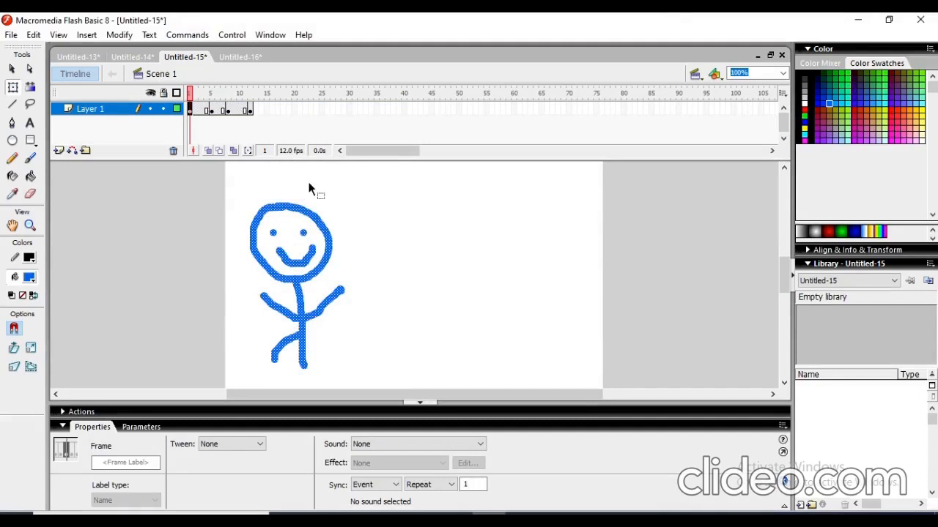
pyautogui.hotkey('ctrl', 'Return')
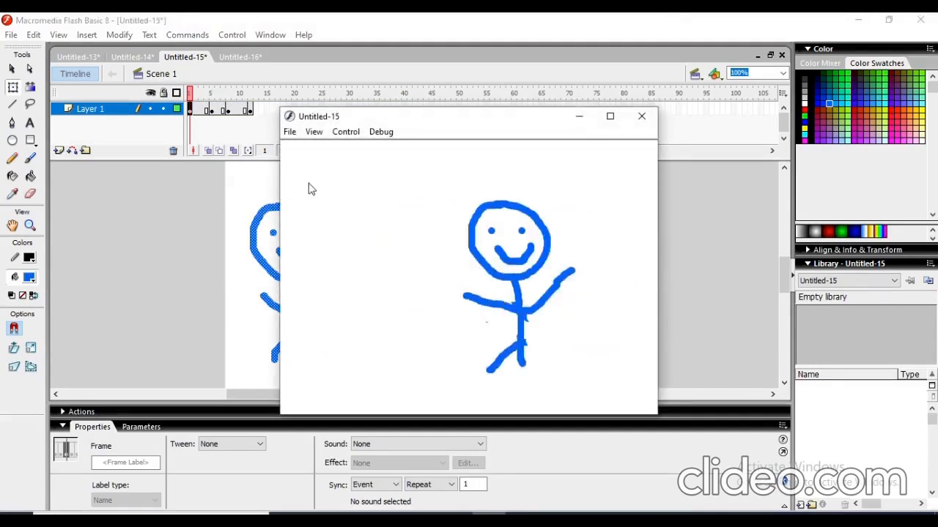
pyautogui.click(636, 124)
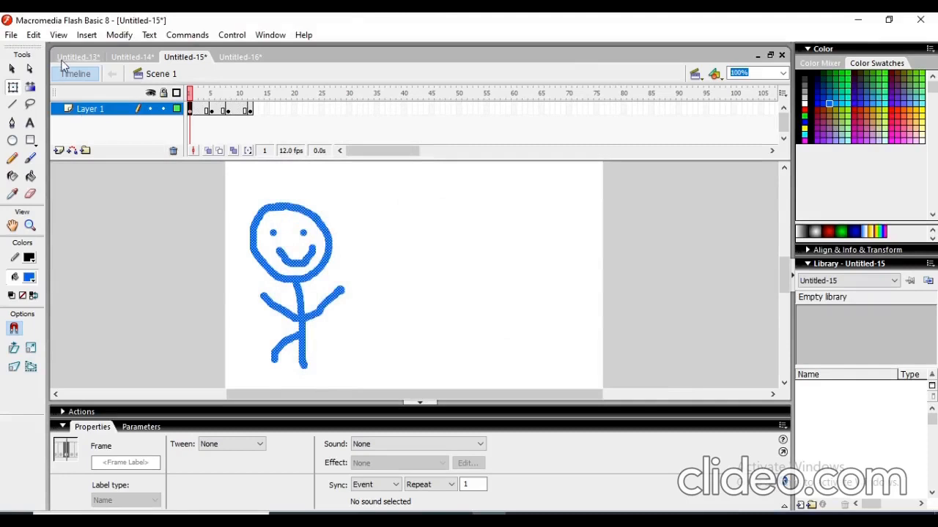
pyautogui.click(88, 58)
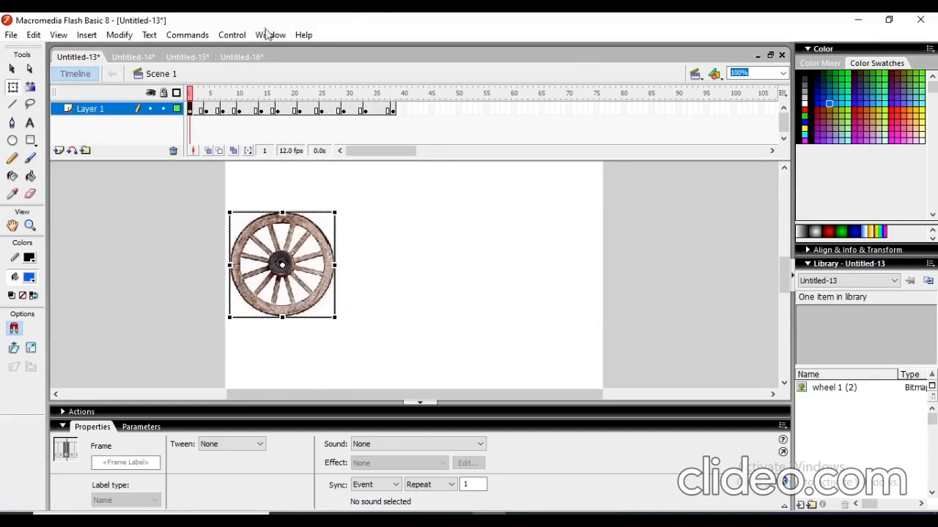
pyautogui.click(241, 58)
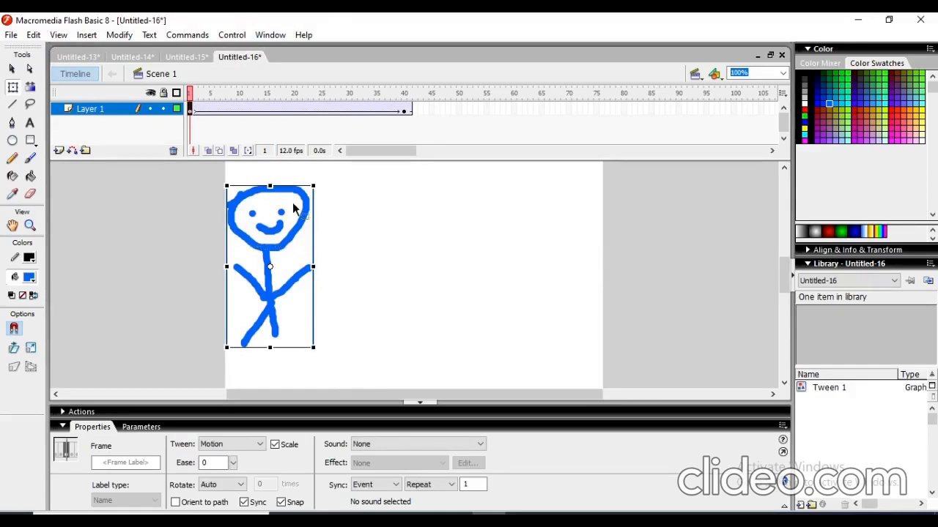
# Create a new Flash Document
pyautogui.click(9, 35)
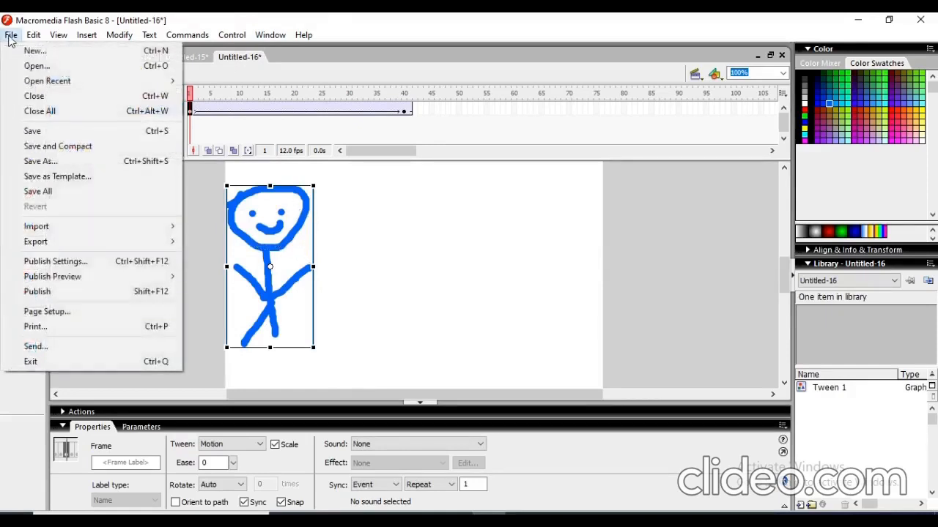
pyautogui.click(115, 51)
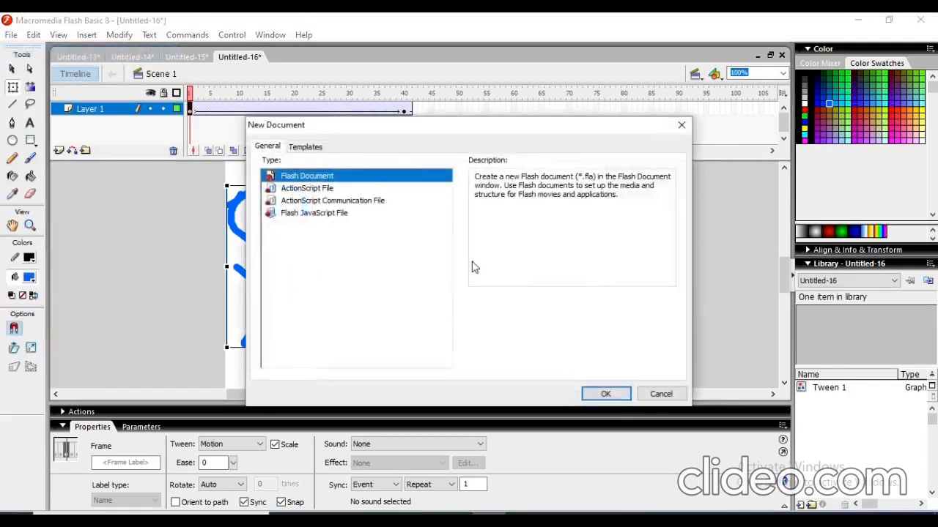
pyautogui.click(606, 396)
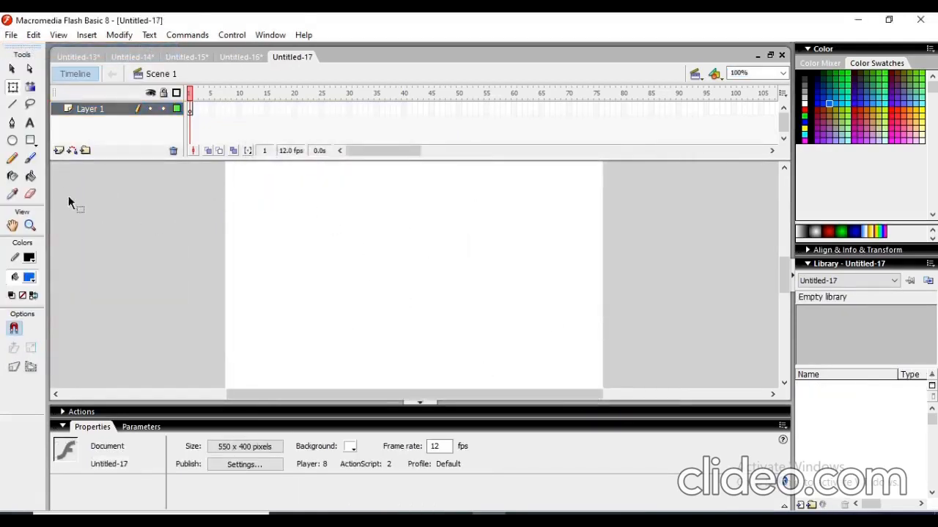
# Brush a blue stick figure about 119 by 237 px on the stage's left side, with face, body, arms and legs
pyautogui.click(31, 160)
pyautogui.moveTo(296, 184)
pyautogui.mouseDown()
pyautogui.moveTo(321, 246)
pyautogui.moveTo(331, 190)
pyautogui.moveTo(297, 178)
pyautogui.mouseUp()
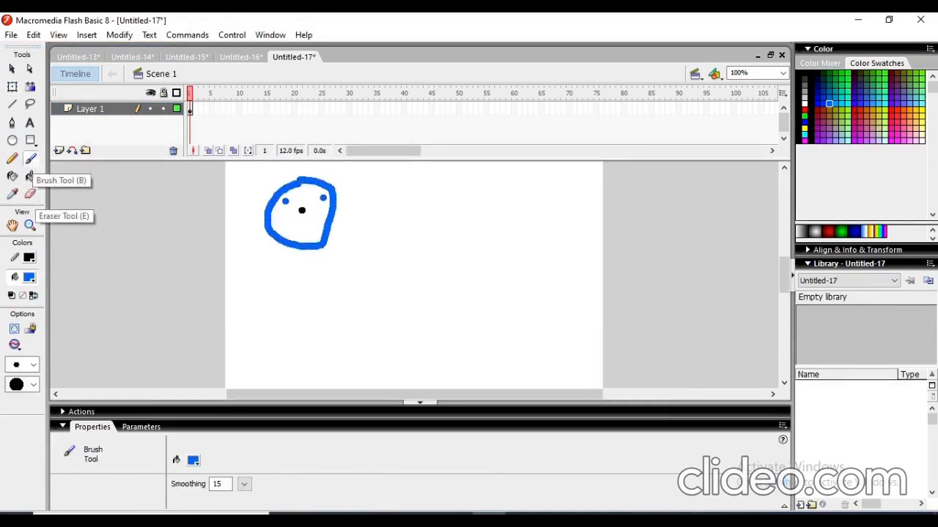
pyautogui.moveTo(294, 219); pyautogui.dragTo(317, 206)
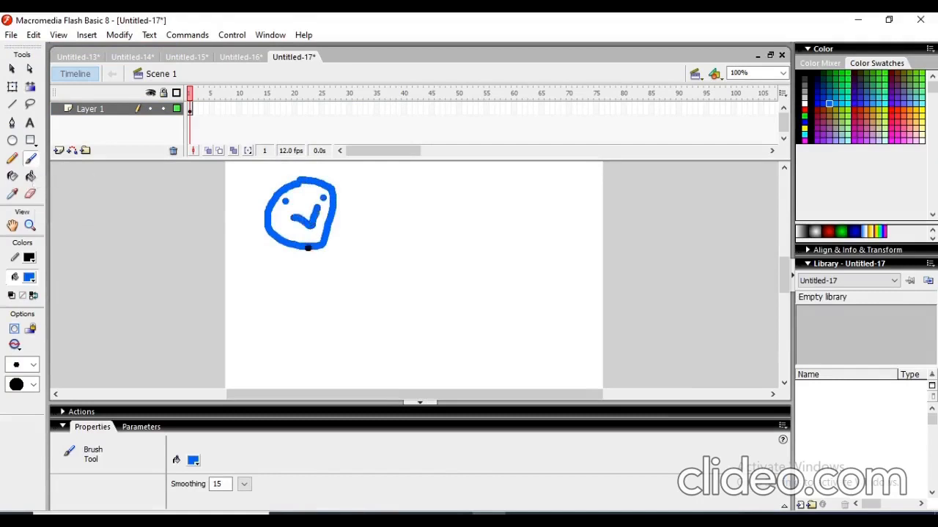
pyautogui.moveTo(313, 246); pyautogui.dragTo(287, 334)
pyautogui.moveTo(274, 275)
pyautogui.mouseDown()
pyautogui.moveTo(299, 292)
pyautogui.moveTo(341, 262)
pyautogui.mouseUp()
pyautogui.moveTo(290, 310); pyautogui.dragTo(264, 335)
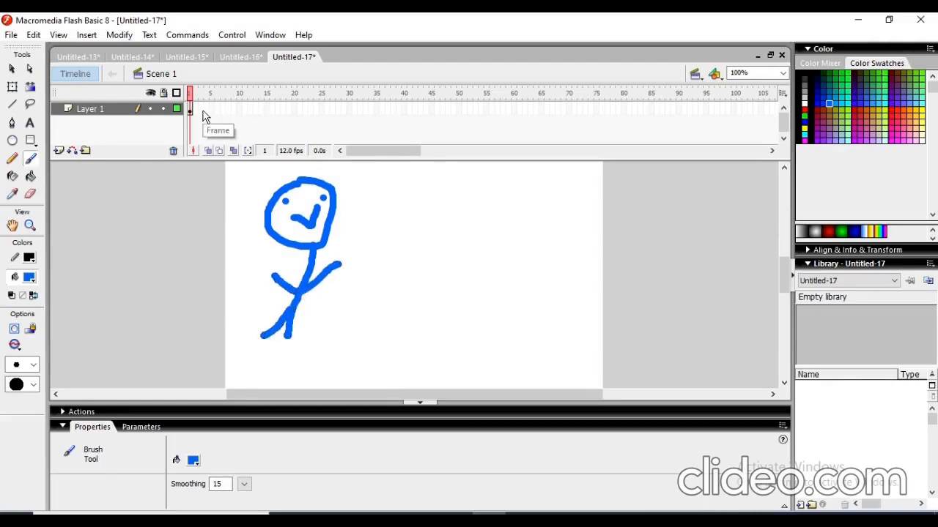
pyautogui.click(377, 108)
pyautogui.rightClick(377, 109)
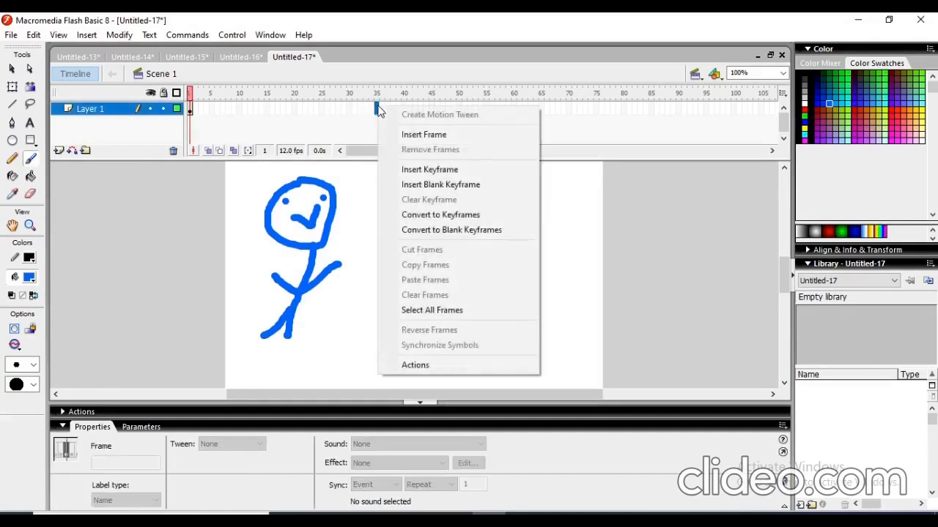
pyautogui.click(191, 111)
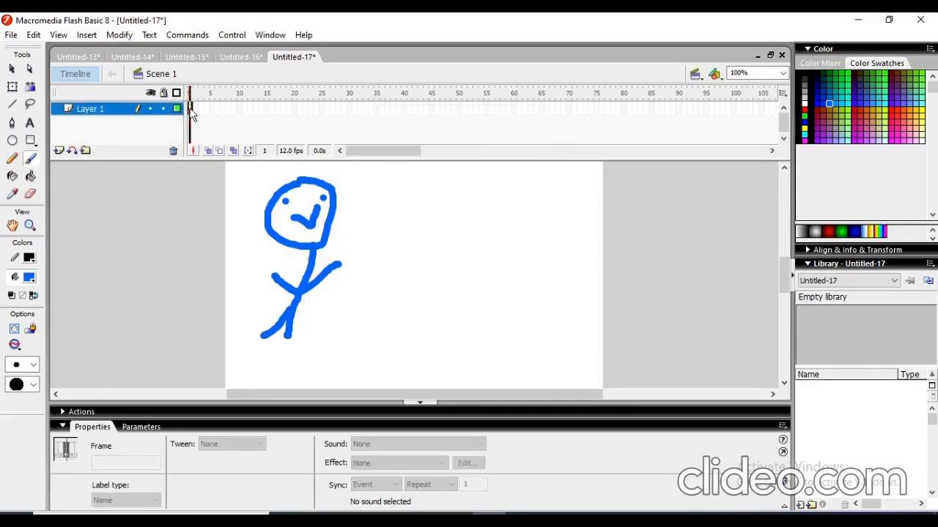
# Create a motion tween from frame 1 of Layer 1 and extend the layer by inserting a frame at frame 38
pyautogui.rightClick(193, 116)
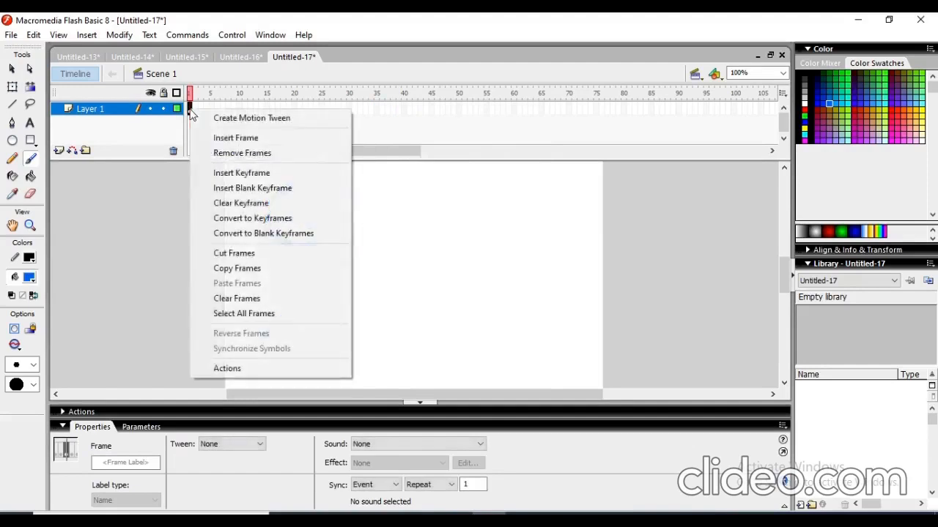
pyautogui.click(245, 119)
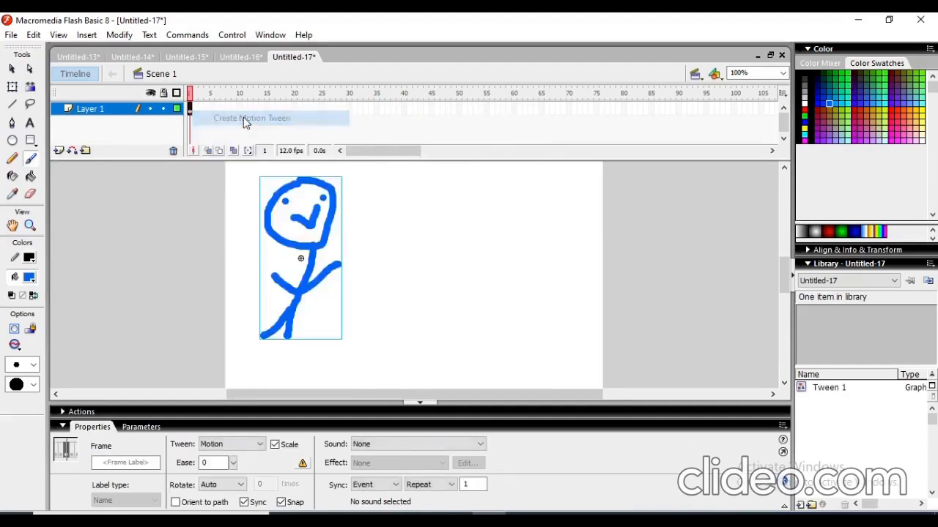
pyautogui.click(390, 107)
pyautogui.rightClick(390, 107)
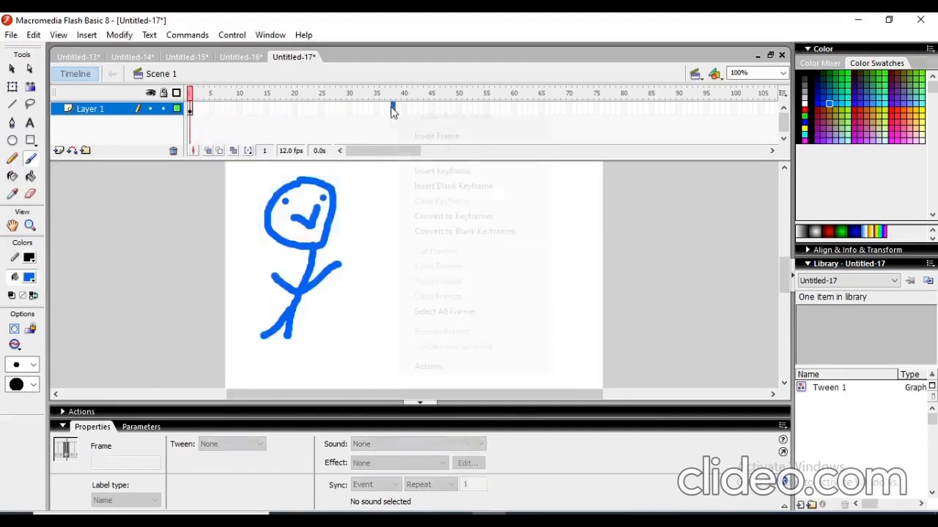
pyautogui.click(445, 137)
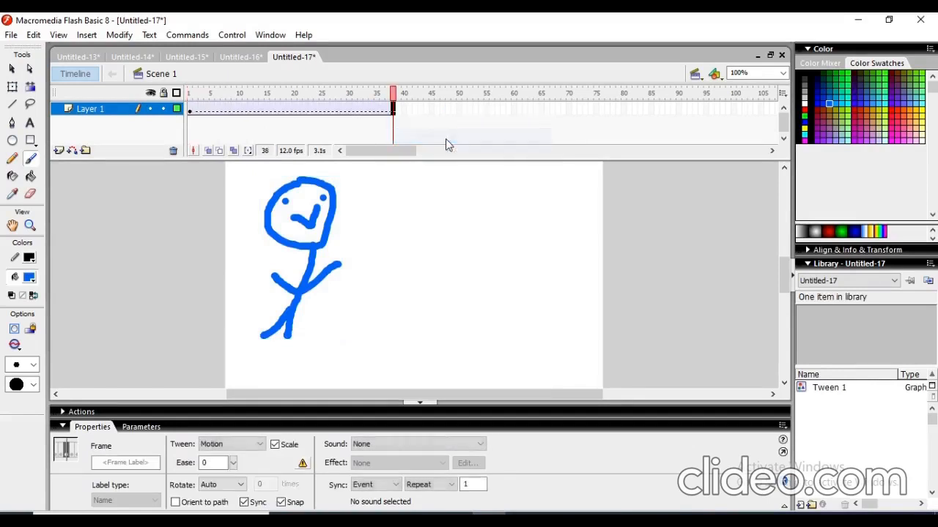
# Move the stick figure in frame 38 right to about X 405, Y 64 with the Free Transform tool
pyautogui.click(393, 109)
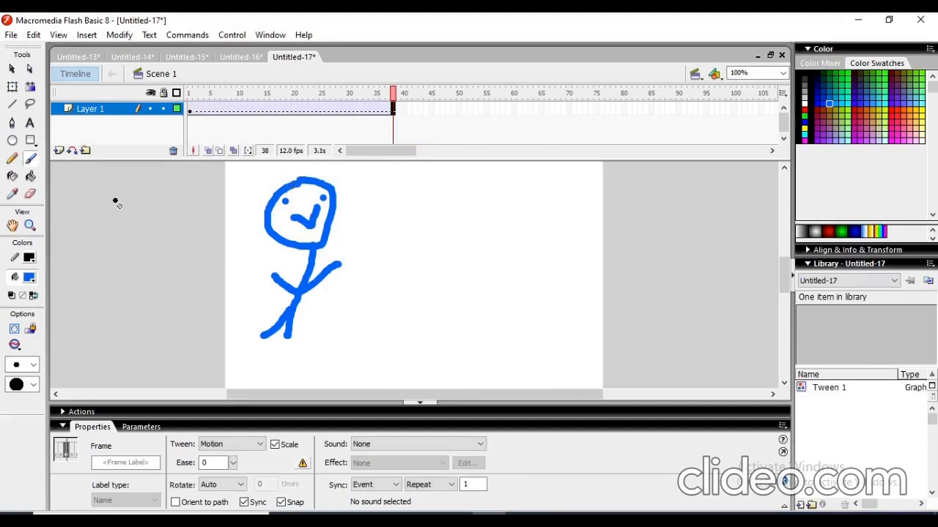
pyautogui.click(12, 86)
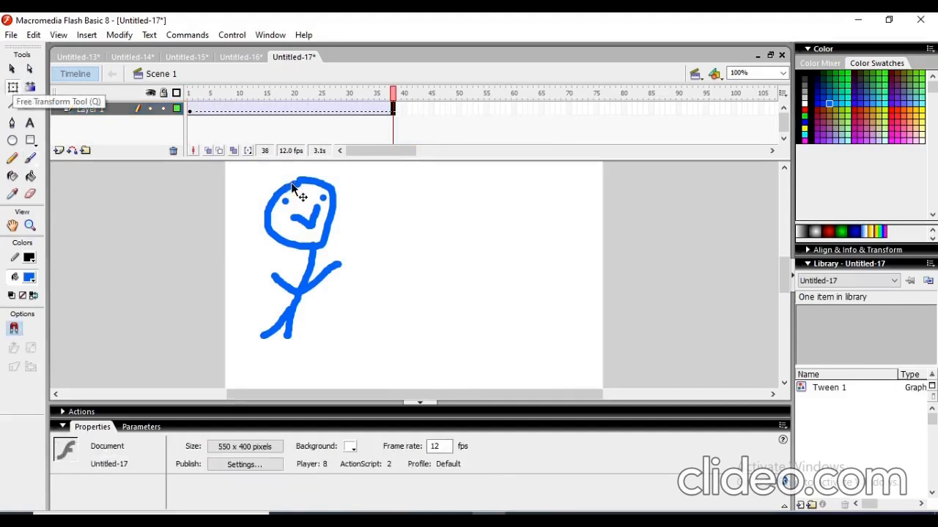
pyautogui.moveTo(291, 182); pyautogui.dragTo(537, 194)
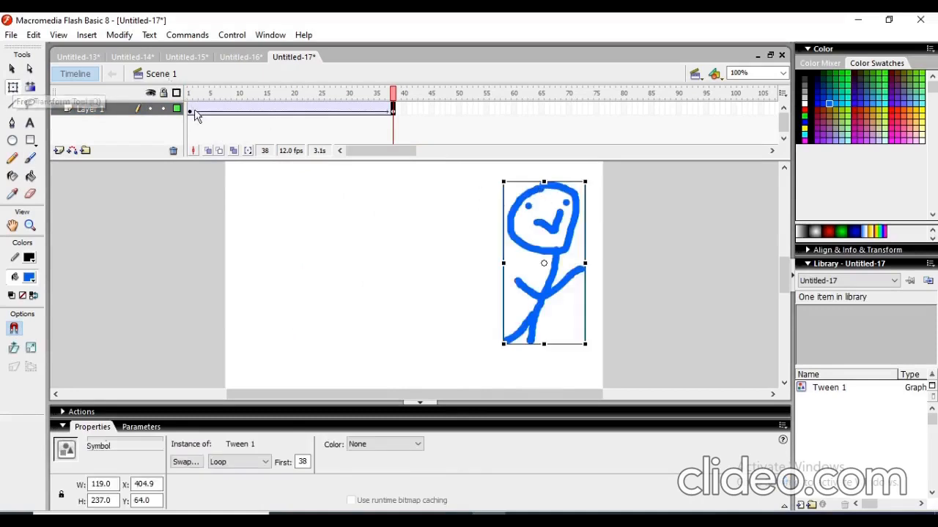
# Set the motion tween's rotation to CW and test the movie, closing the preview when done
pyautogui.click(195, 113)
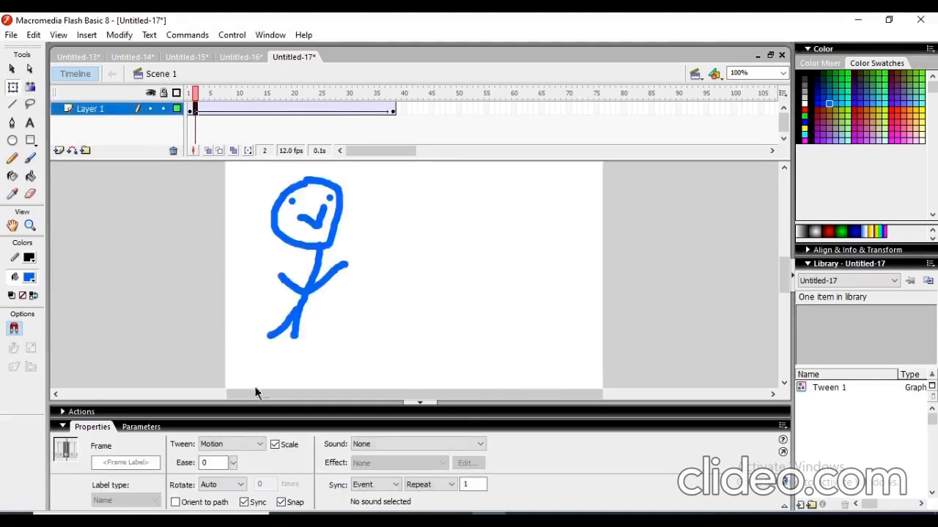
pyautogui.click(241, 485)
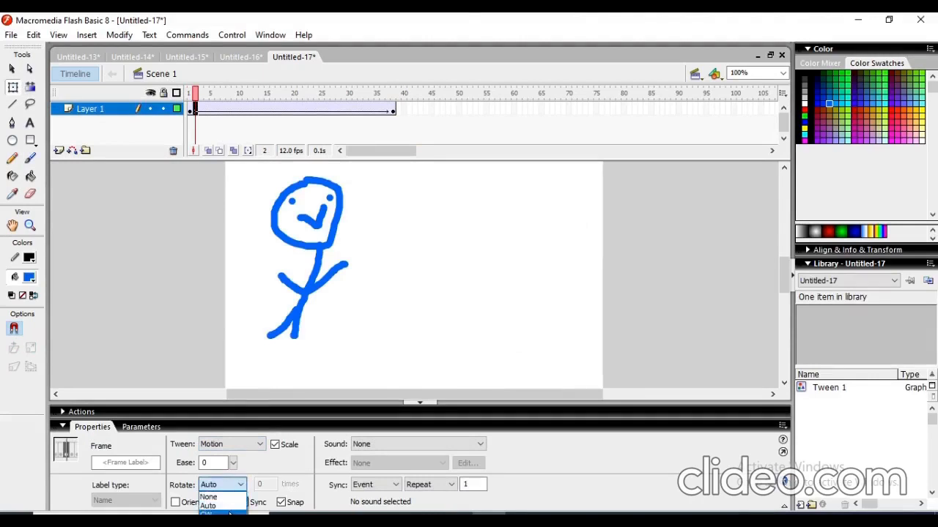
pyautogui.click(229, 514)
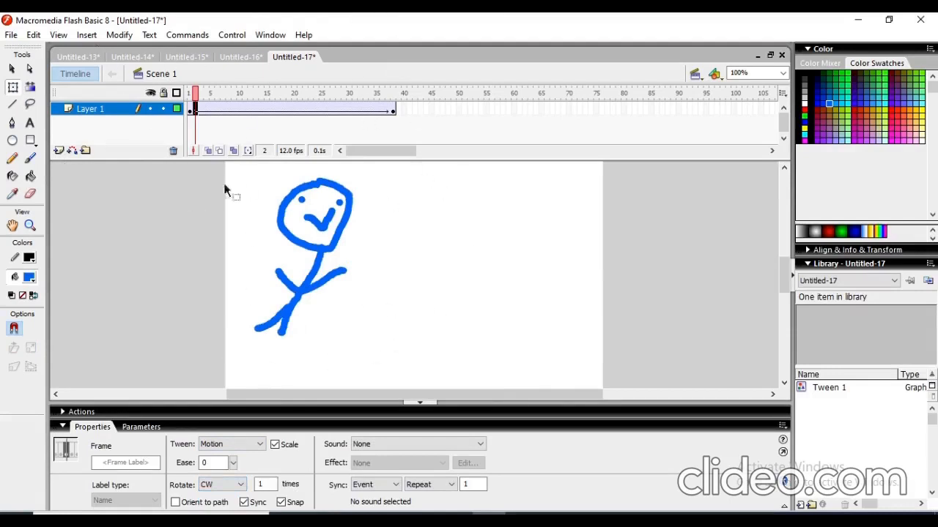
pyautogui.hotkey('ctrl', 'Return')
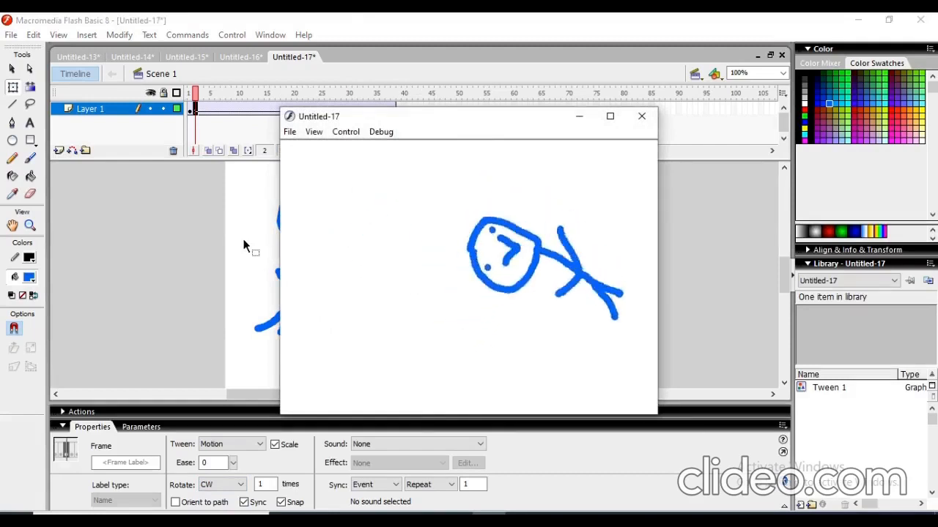
pyautogui.click(634, 128)
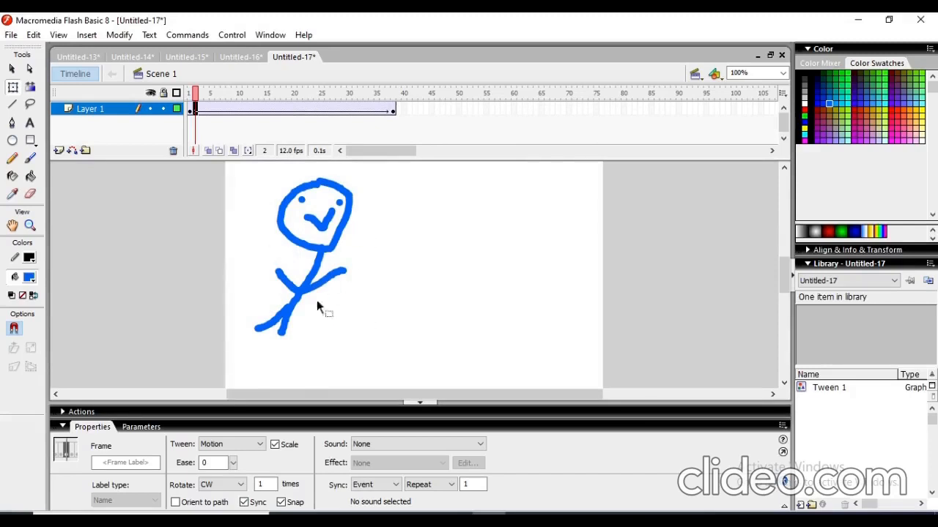
# Review the animations in Untitled-16, Untitled-14 and Untitled-13
pyautogui.click(249, 59)
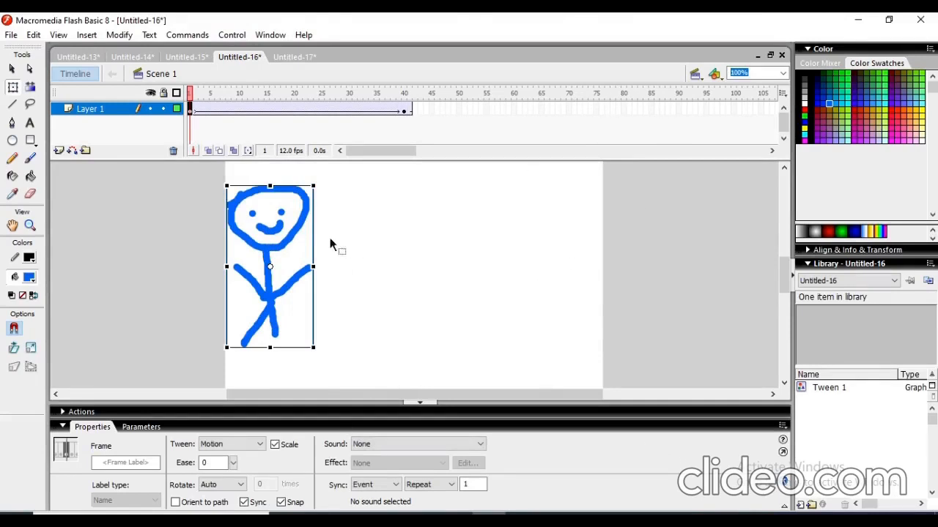
pyautogui.click(134, 57)
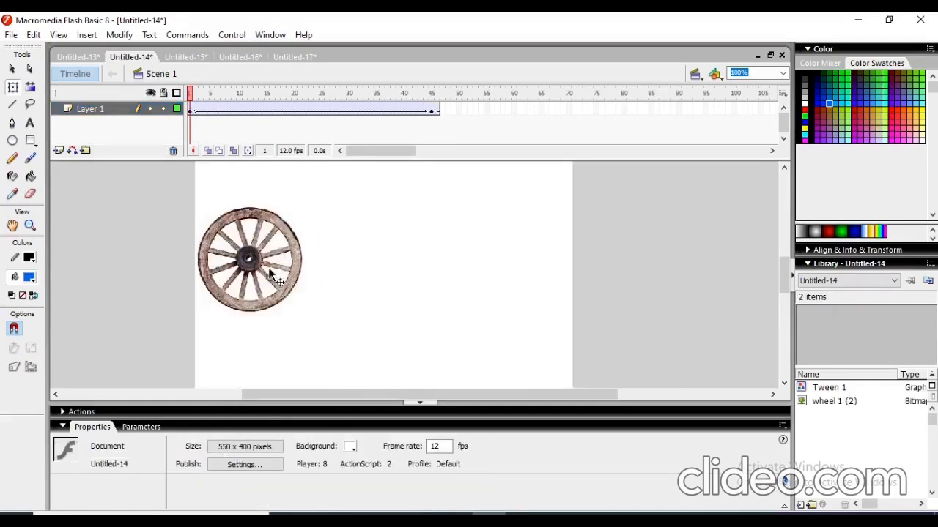
pyautogui.click(98, 59)
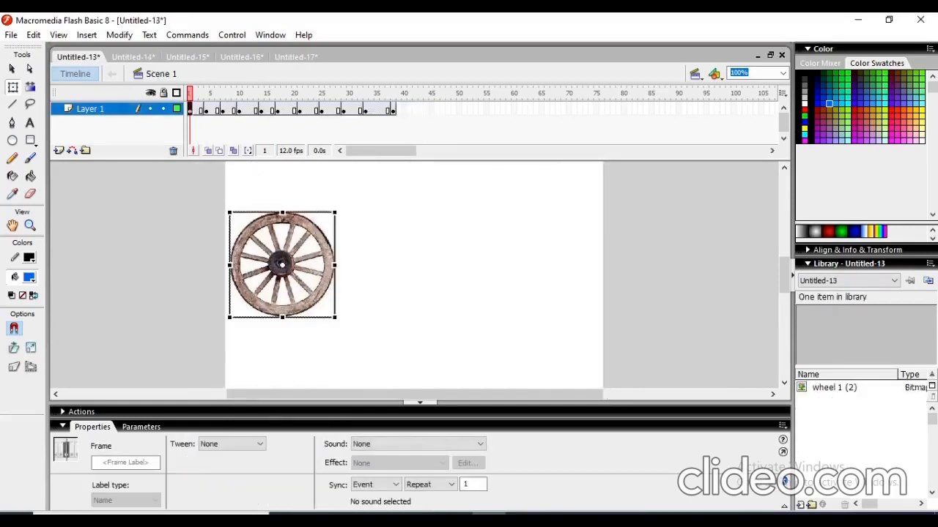
pyautogui.click(749, 515)
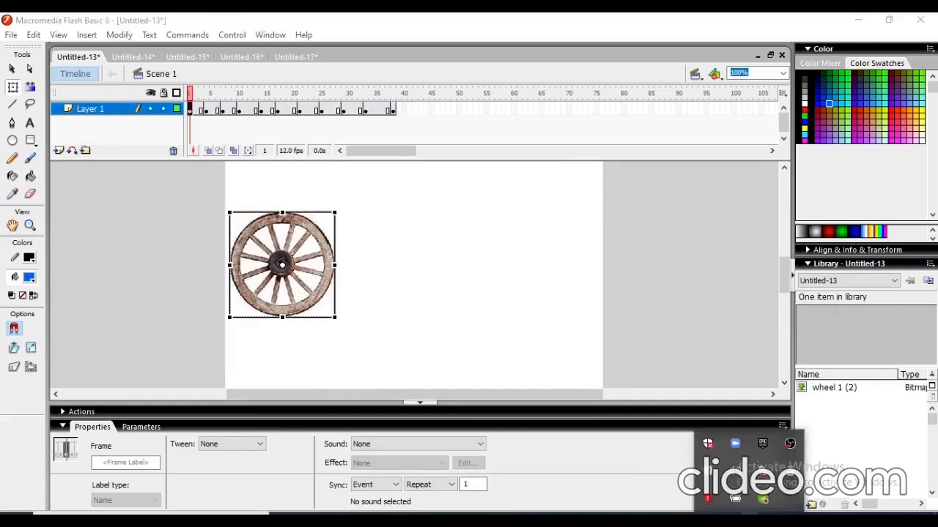